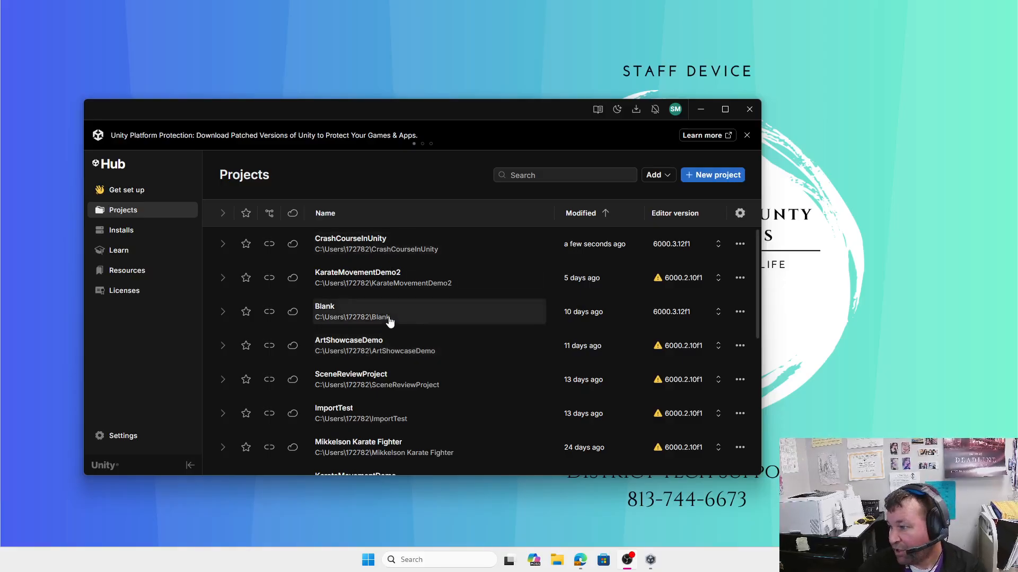
- Look through the project list and the options available for the CrashCourseInUnity project
{"action": "scroll", "coordinate": [390, 326], "scroll_direction": "down", "scroll_amount": 5}
{"action": "scroll", "coordinate": [389, 339], "scroll_direction": "up", "scroll_amount": 10}
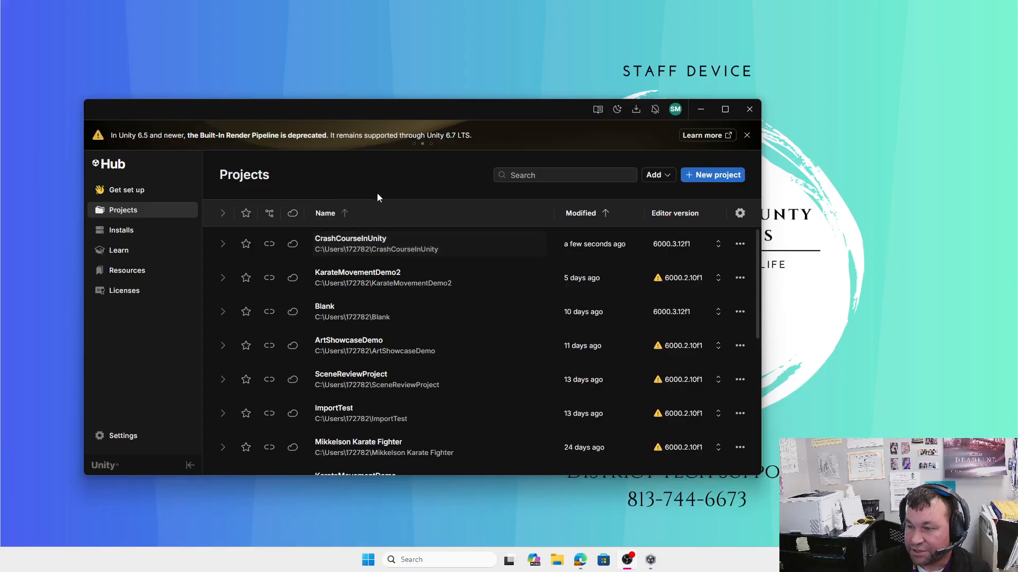
{"action": "left_click", "coordinate": [740, 245]}
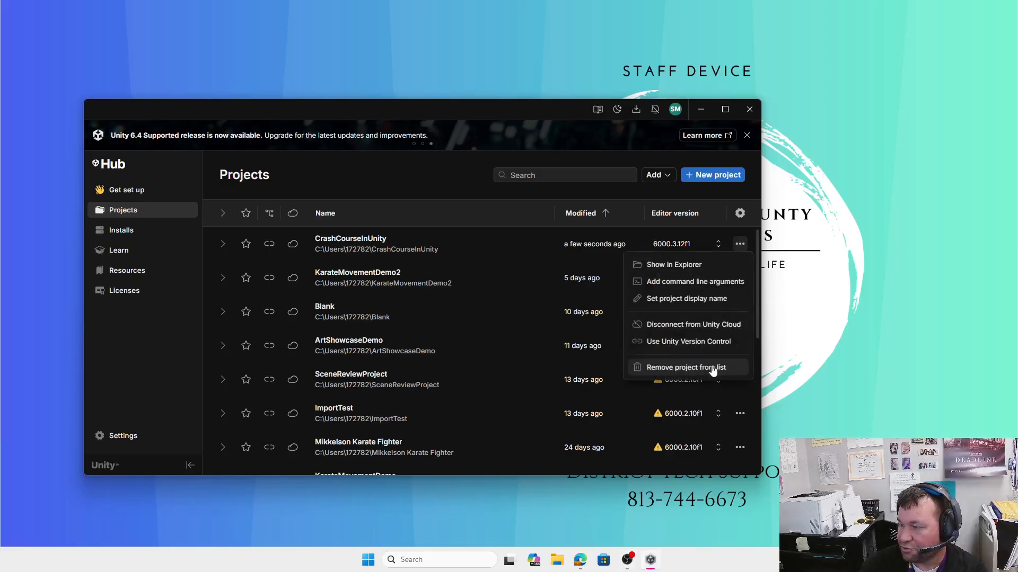
{"action": "left_click", "coordinate": [417, 190]}
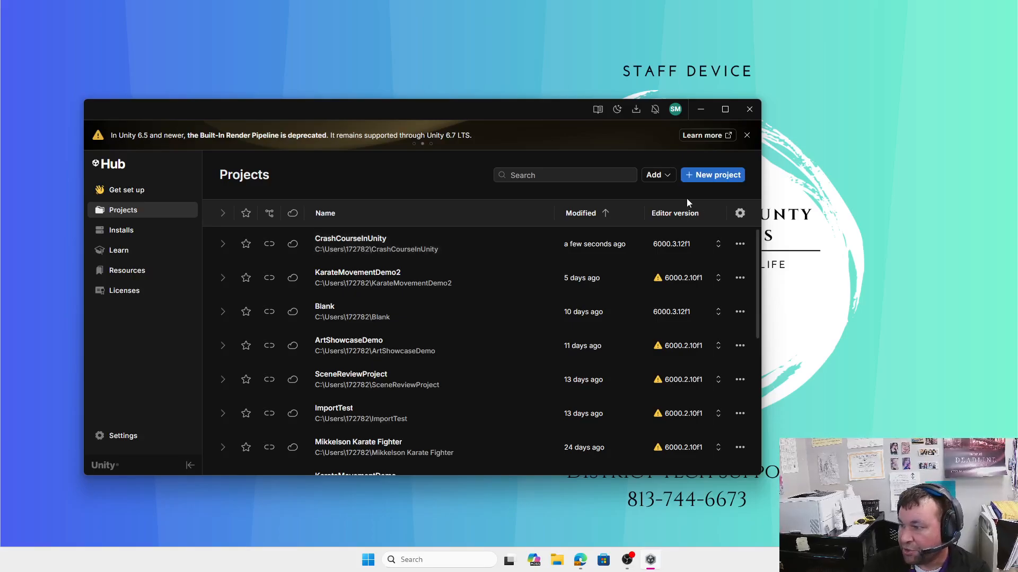
- Start a new project setup in the maximized window and look through the Core templates
{"action": "left_click", "coordinate": [716, 175]}
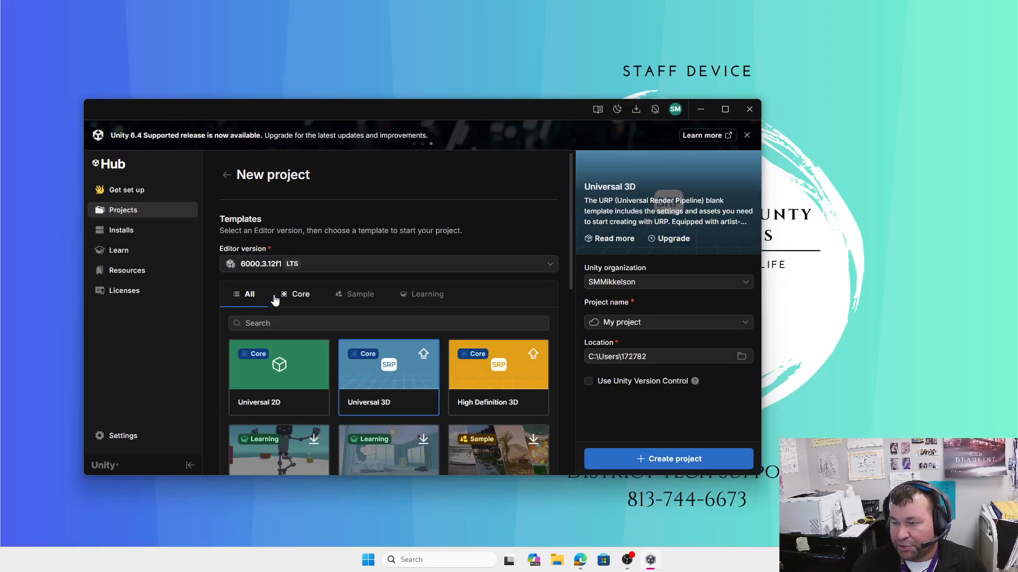
{"action": "left_click", "coordinate": [725, 110]}
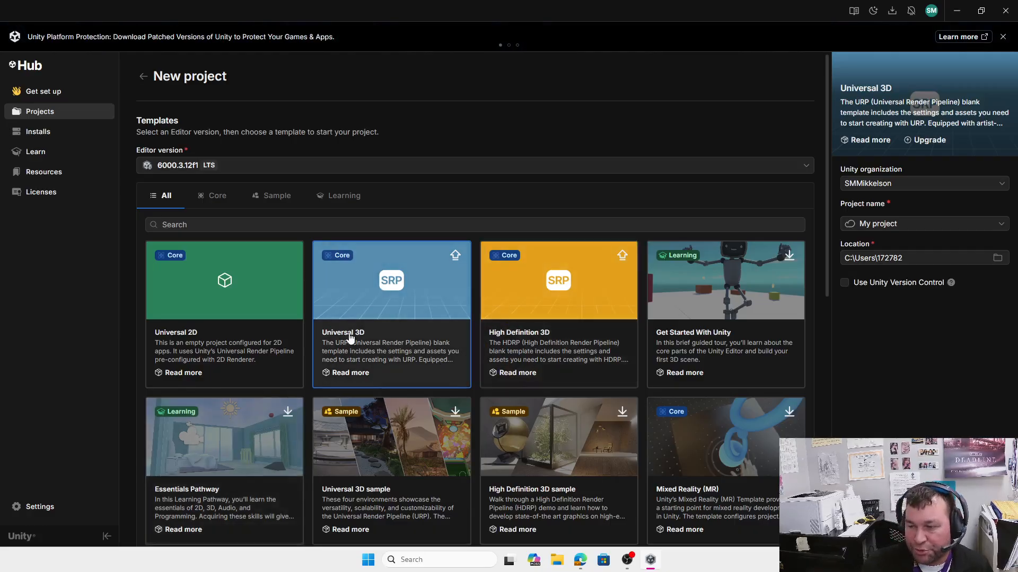
{"action": "left_click", "coordinate": [213, 197]}
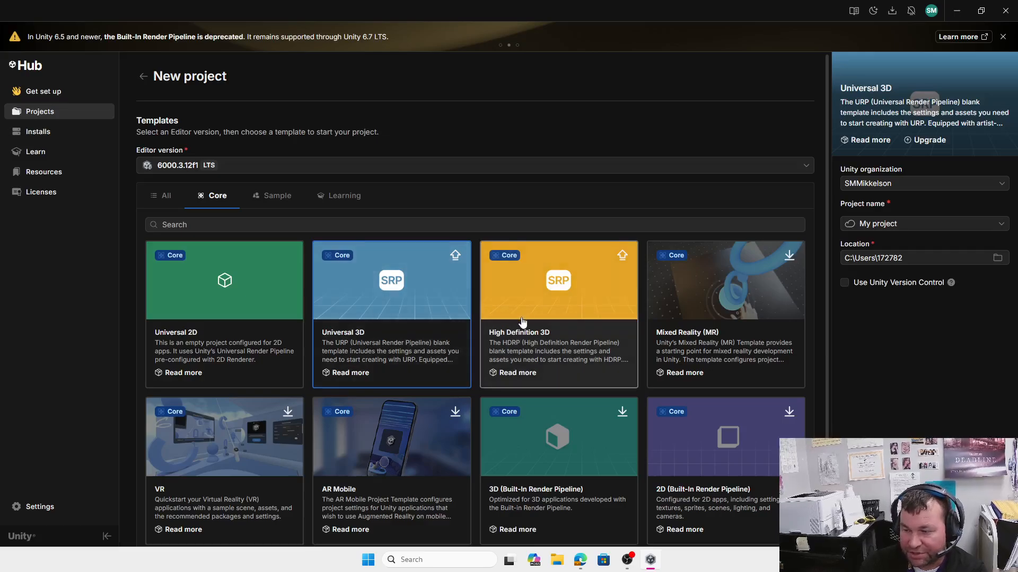
{"action": "scroll", "coordinate": [518, 327], "scroll_direction": "down", "scroll_amount": 1}
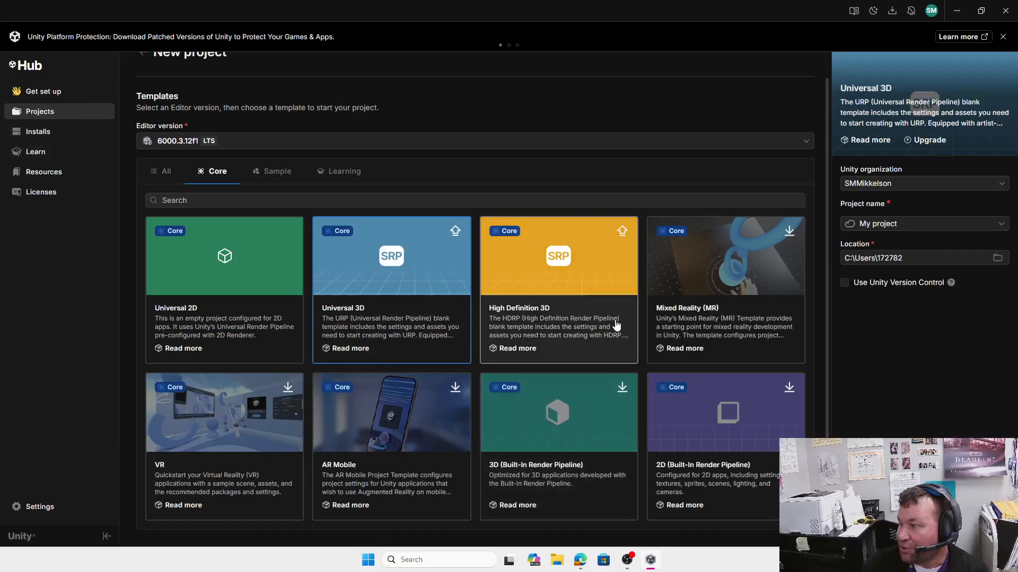
- Return to the project list and open the CrashCourseInUnity project in the editor
{"action": "left_click", "coordinate": [52, 116]}
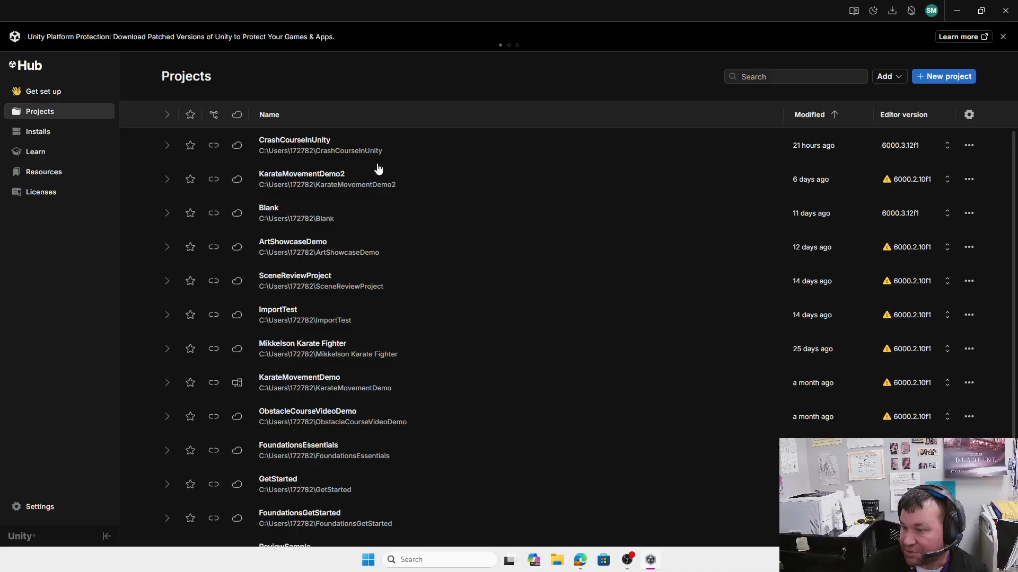
{"action": "left_click", "coordinate": [306, 146]}
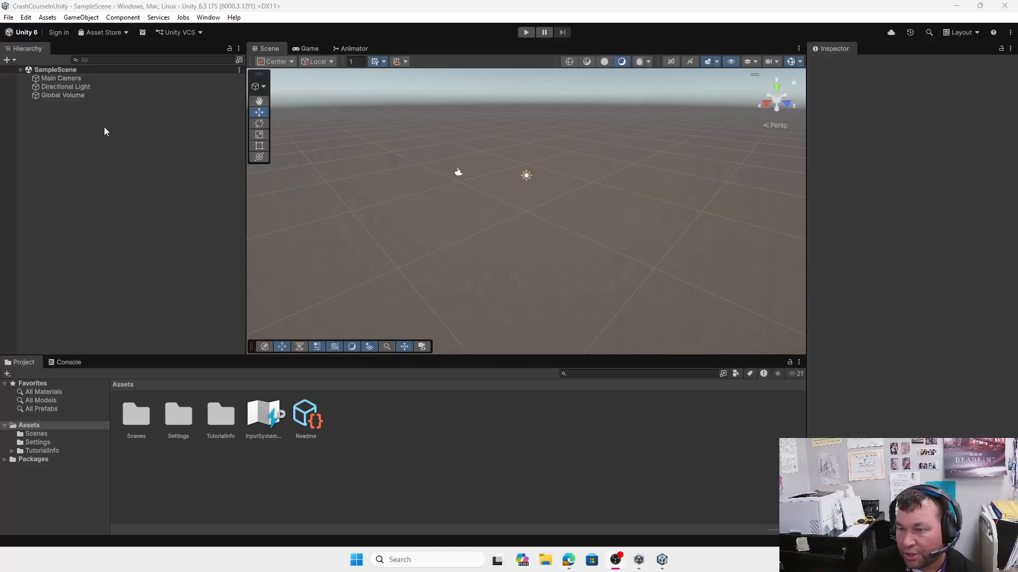
- Inspect the components and settings of the Main Camera, Directional Light and Global Volume in SampleScene
{"action": "left_click", "coordinate": [61, 77]}
{"action": "left_click", "coordinate": [71, 86]}
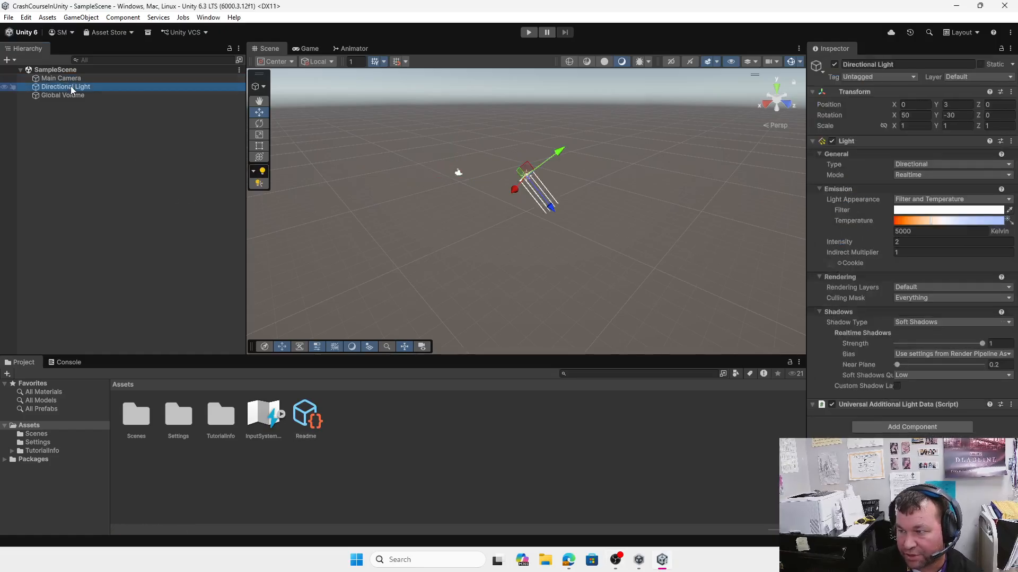
{"action": "left_click", "coordinate": [69, 96]}
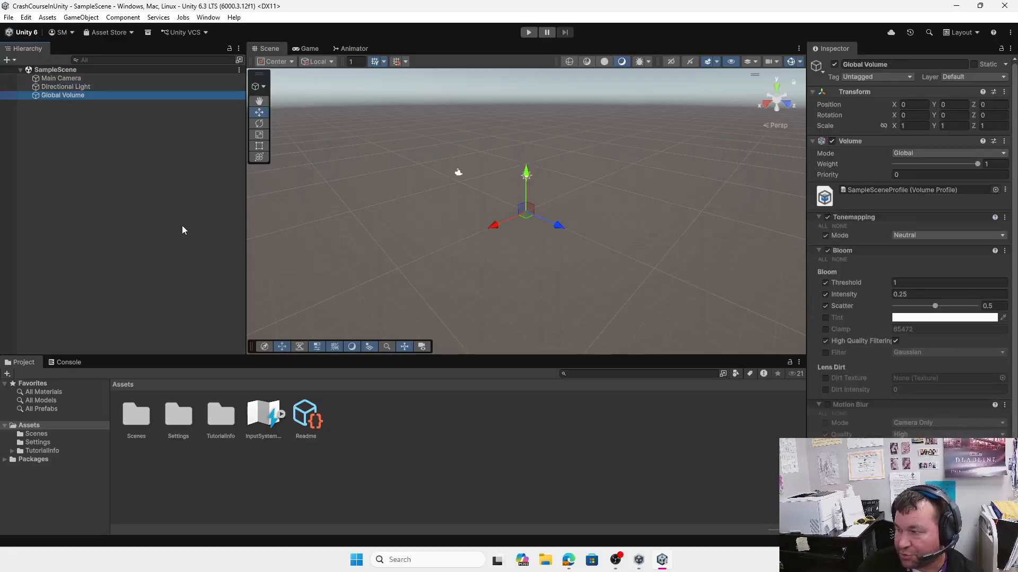
{"action": "left_click", "coordinate": [71, 78]}
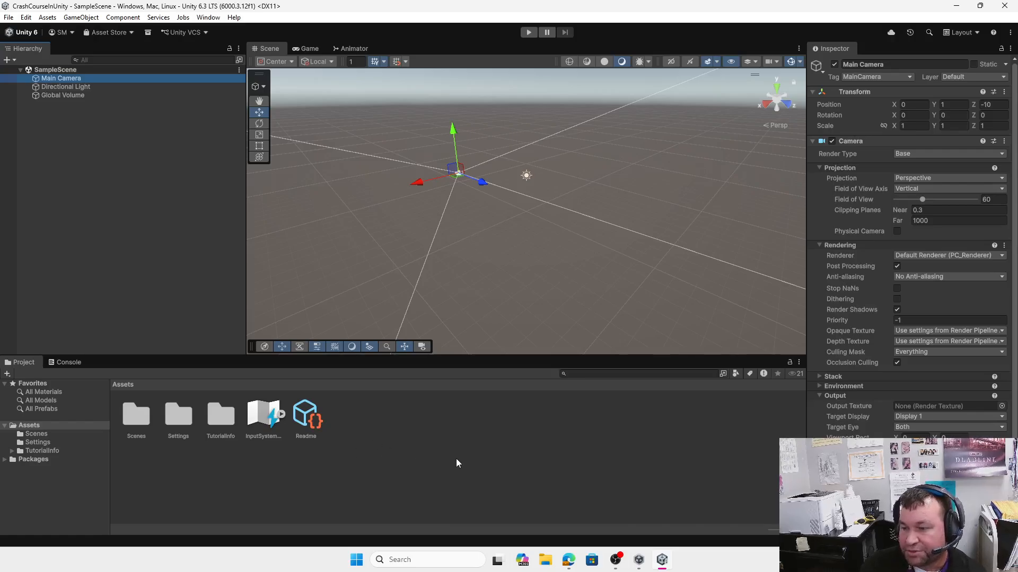
{"action": "left_click", "coordinate": [59, 88]}
{"action": "left_click", "coordinate": [69, 96]}
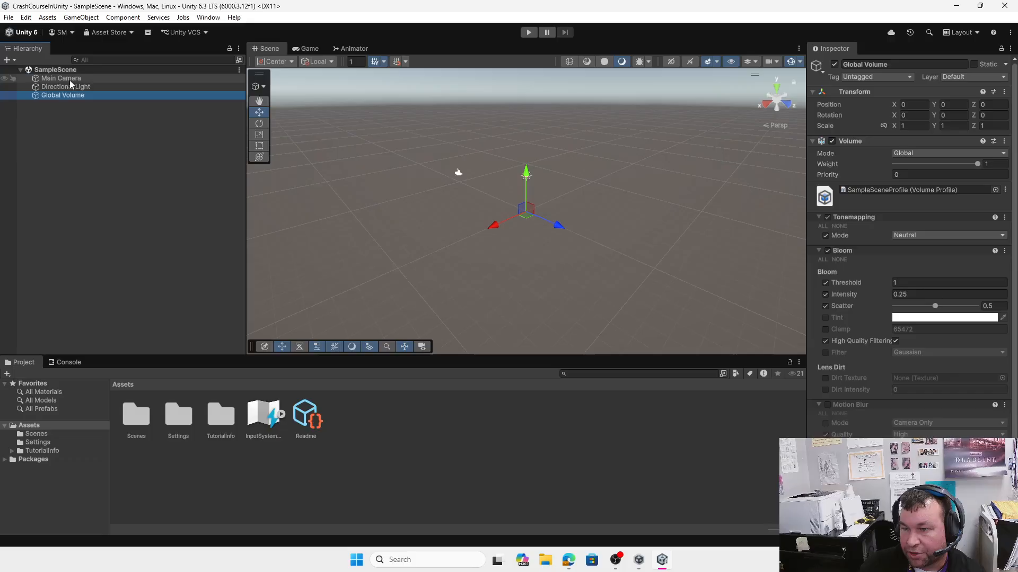
{"action": "left_click", "coordinate": [69, 79]}
- Examine the project's default assets, including the Scenes, Settings and TutorialInfo folders, the Readme script, the input system asset and the Readme
{"action": "left_click", "coordinate": [137, 416]}
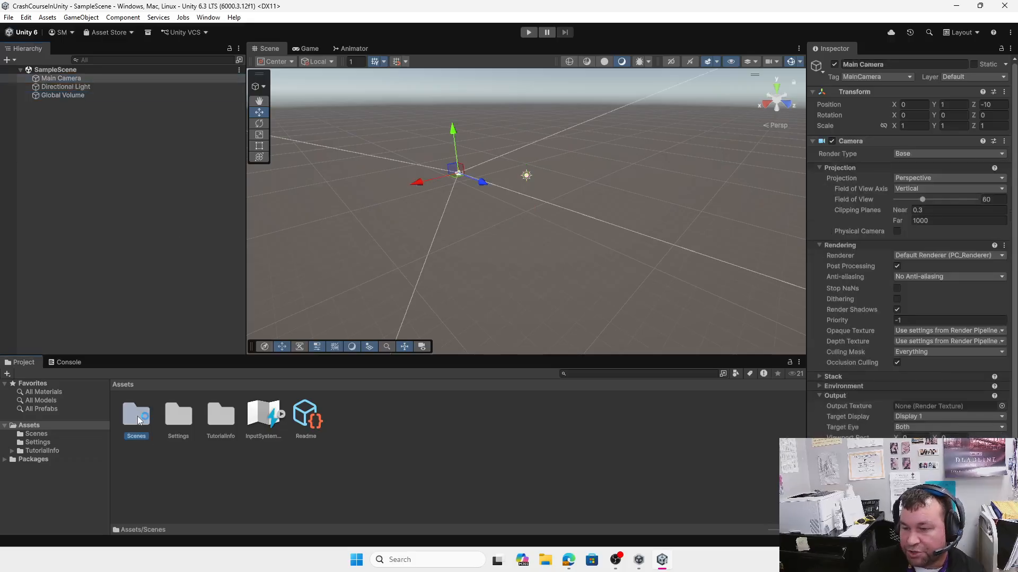
{"action": "double_click", "coordinate": [178, 418]}
{"action": "left_click", "coordinate": [121, 387]}
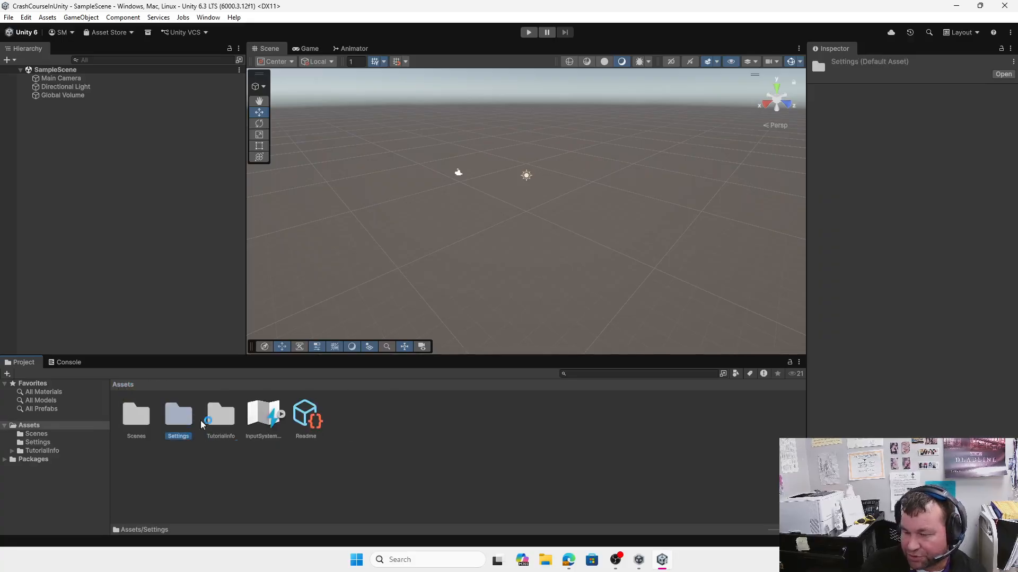
{"action": "left_click", "coordinate": [257, 488]}
{"action": "double_click", "coordinate": [221, 413]}
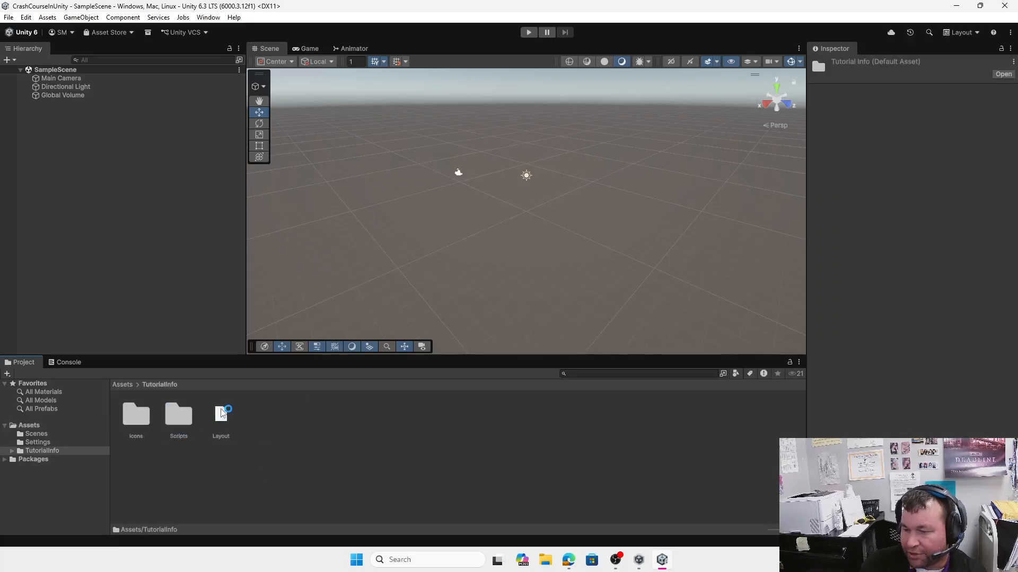
{"action": "double_click", "coordinate": [178, 415]}
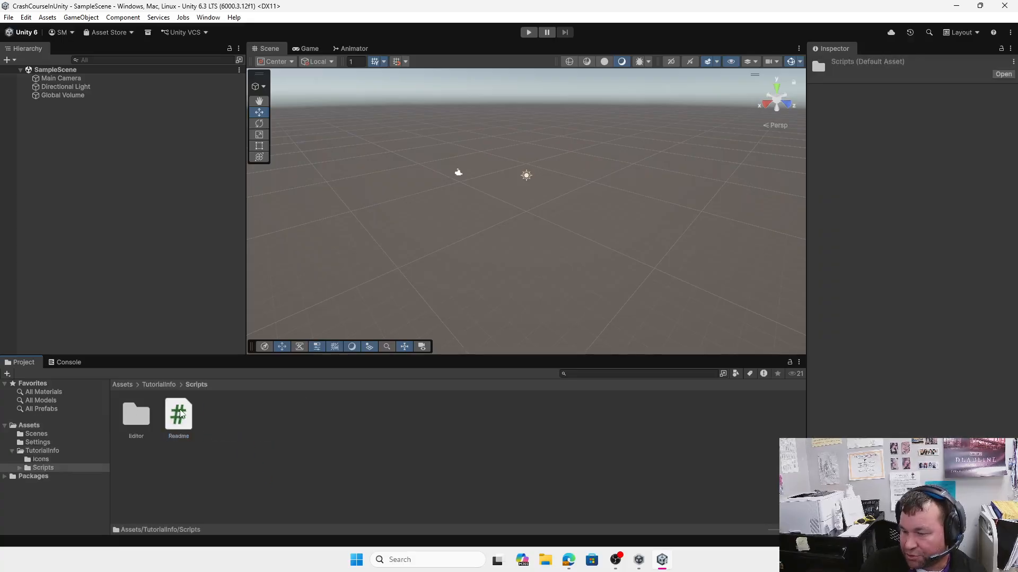
{"action": "left_click", "coordinate": [181, 421]}
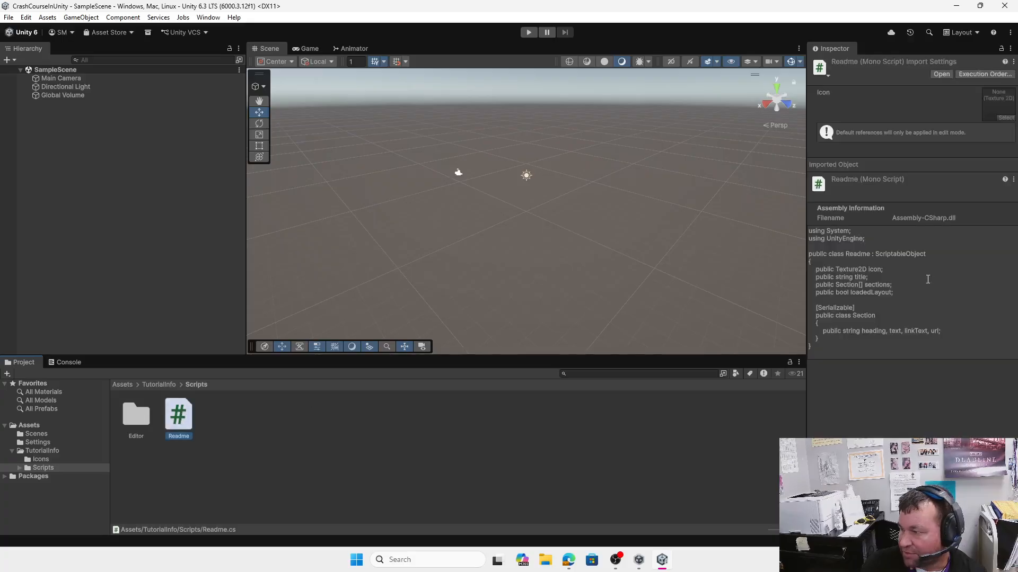
{"action": "left_click", "coordinate": [122, 385]}
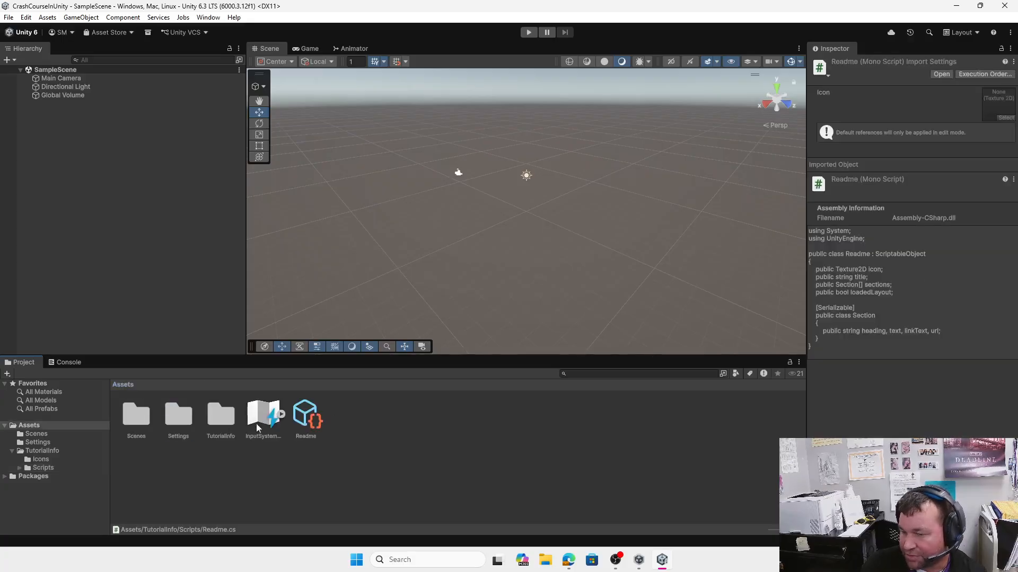
{"action": "left_click", "coordinate": [267, 421]}
{"action": "left_click", "coordinate": [313, 422]}
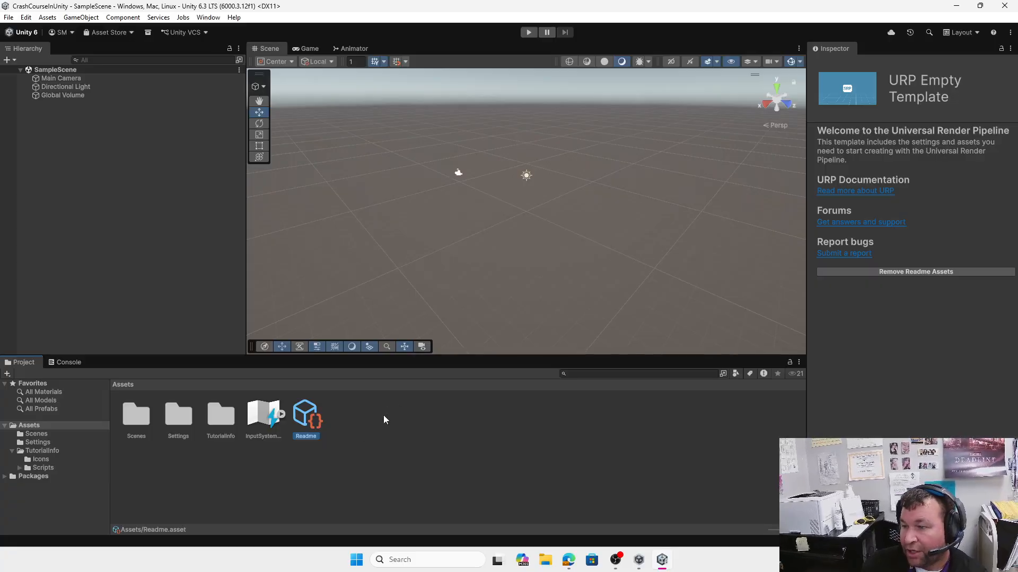
{"action": "left_click", "coordinate": [142, 416]}
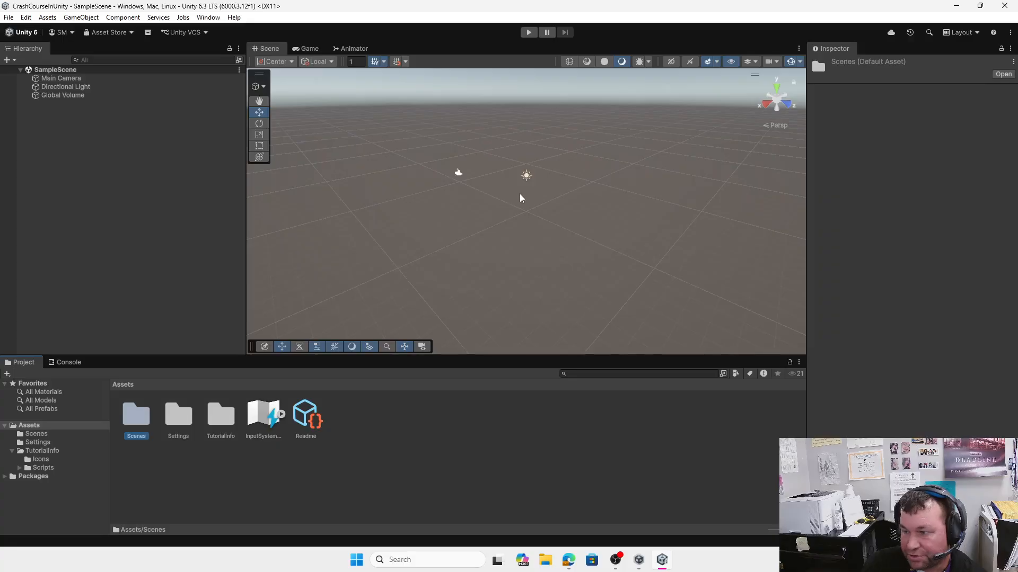
{"action": "left_click", "coordinate": [15, 61]}
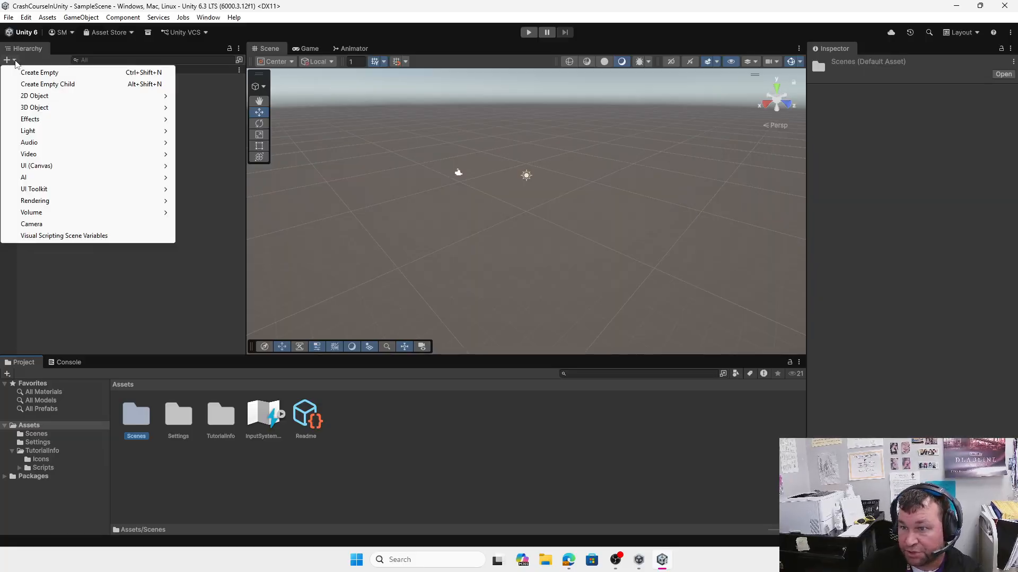
{"action": "left_click", "coordinate": [82, 17]}
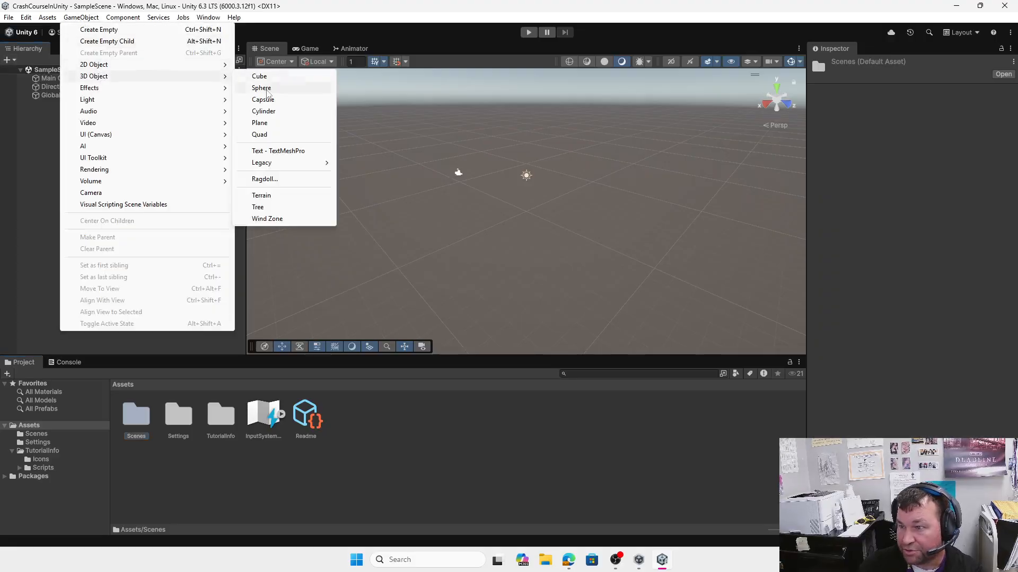
{"action": "left_click", "coordinate": [83, 18]}
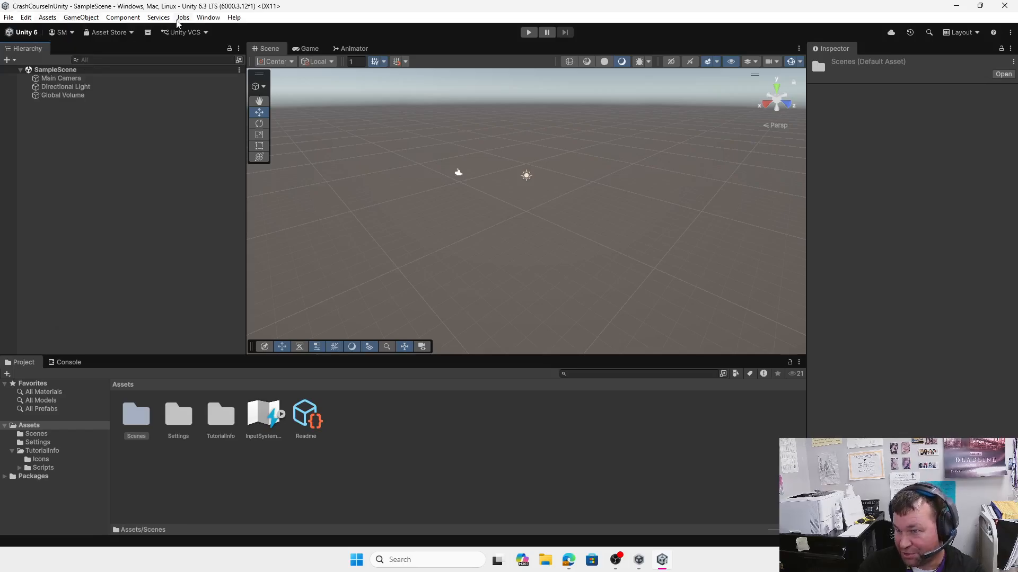
- Add a 3D plane to SampleScene, keep its default name and select it in the scene
{"action": "left_click", "coordinate": [8, 60]}
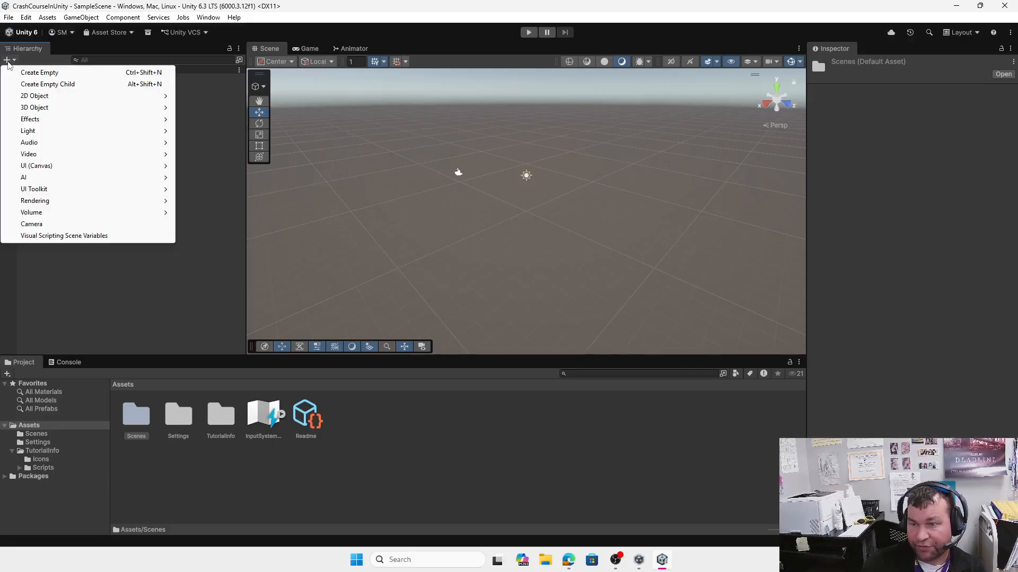
{"action": "mouse_move", "coordinate": [64, 110]}
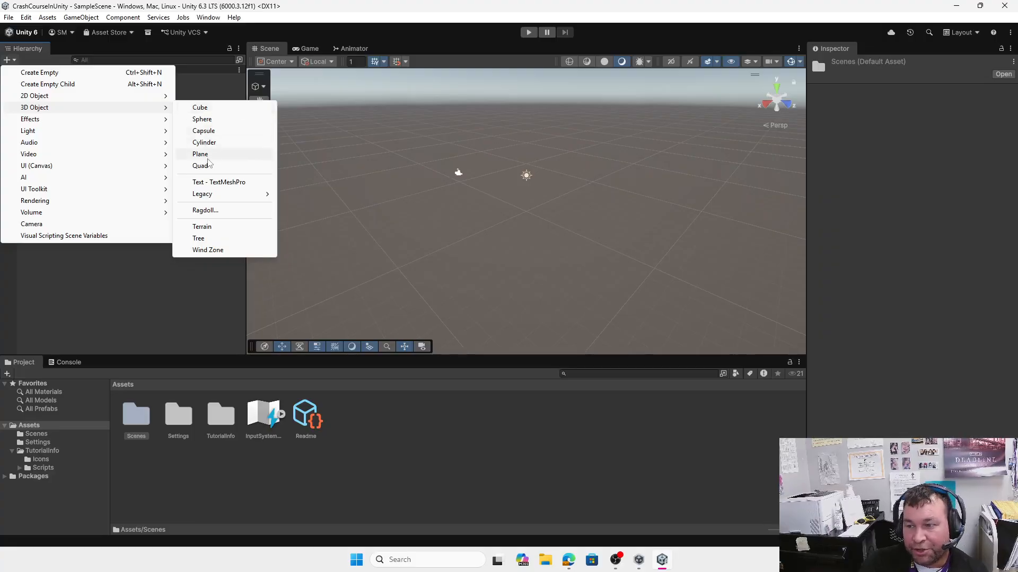
{"action": "left_click", "coordinate": [208, 155]}
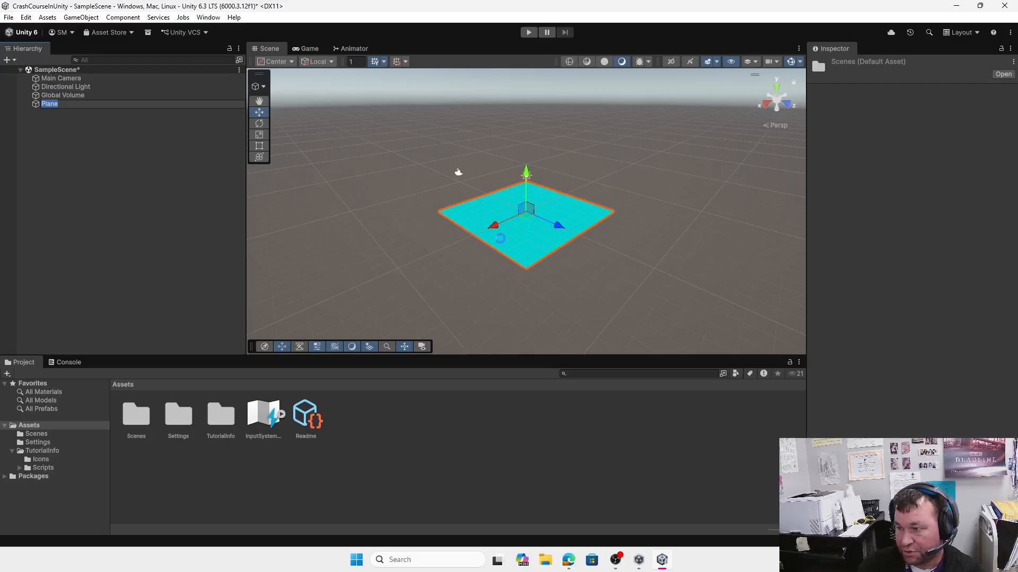
{"action": "left_click", "coordinate": [539, 286]}
{"action": "left_click", "coordinate": [531, 227]}
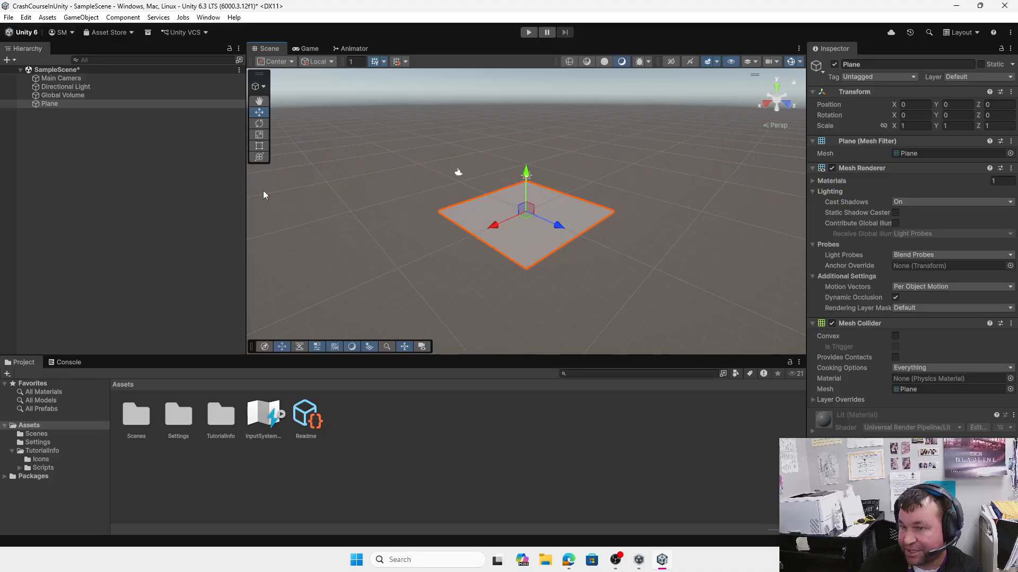
- Add a 3D cube to SampleScene
{"action": "left_click", "coordinate": [14, 60]}
{"action": "mouse_move", "coordinate": [59, 122]}
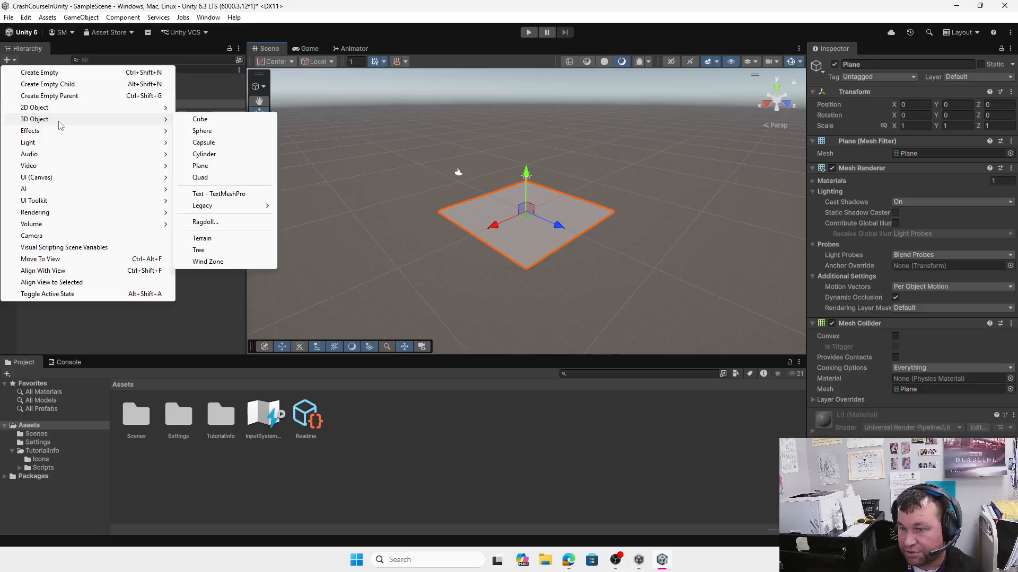
{"action": "left_click", "coordinate": [235, 119]}
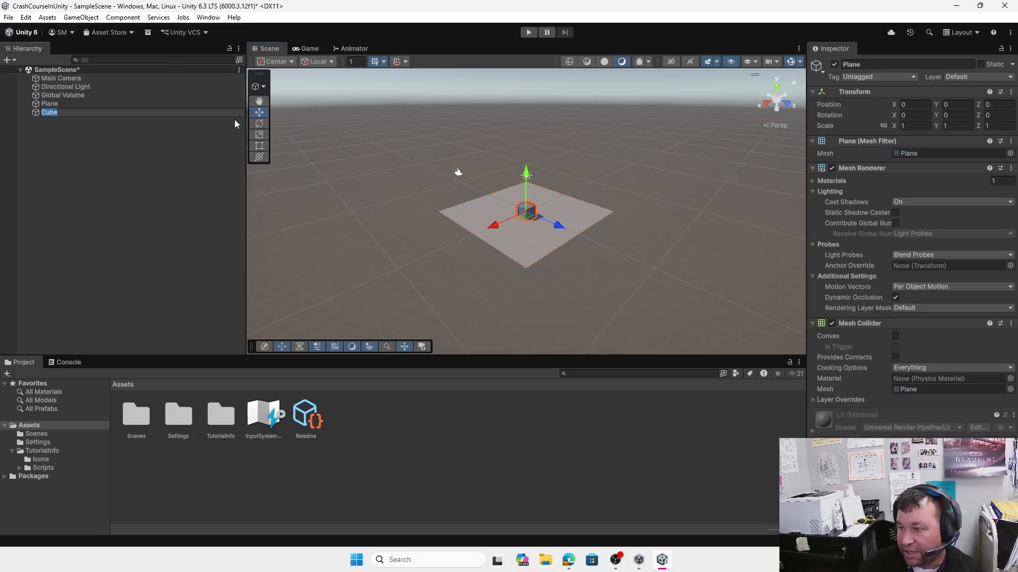
- Add a 3D capsule and move it along the X axis away from the cube to about X 3.22
{"action": "left_click", "coordinate": [8, 60]}
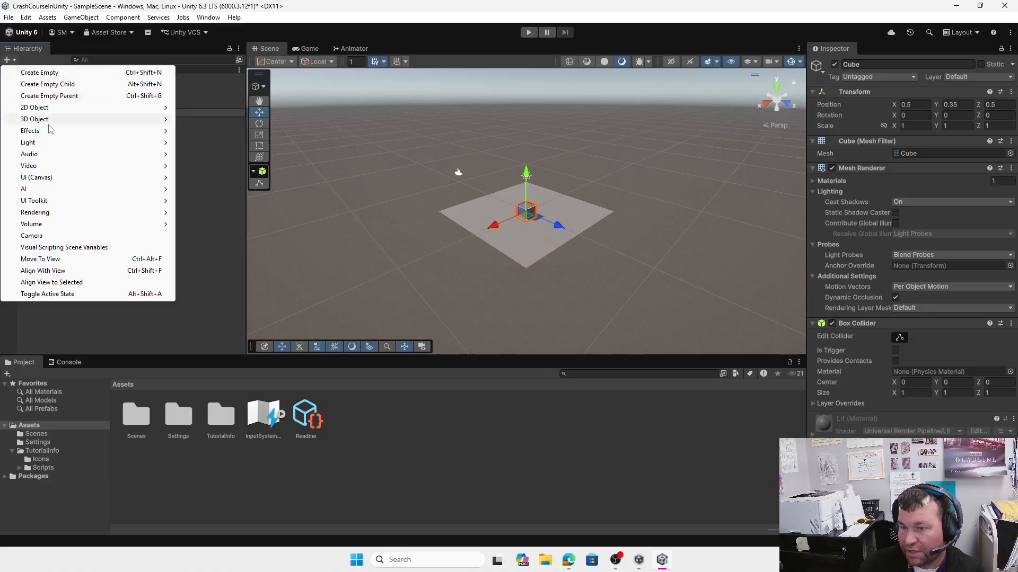
{"action": "mouse_move", "coordinate": [49, 121]}
{"action": "left_click", "coordinate": [232, 143]}
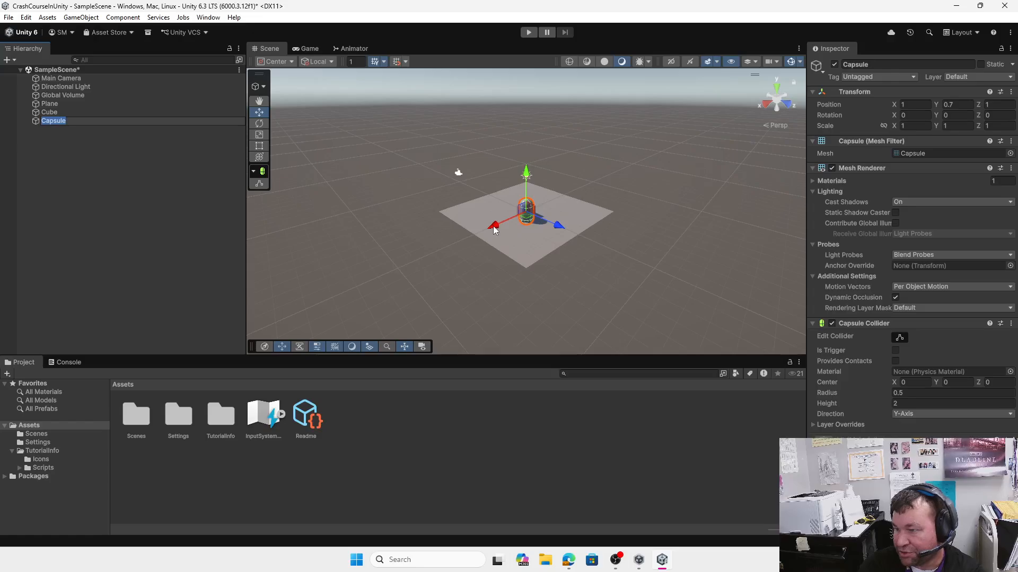
{"action": "left_click_drag", "start_coordinate": [493, 225], "coordinate": [466, 237]}
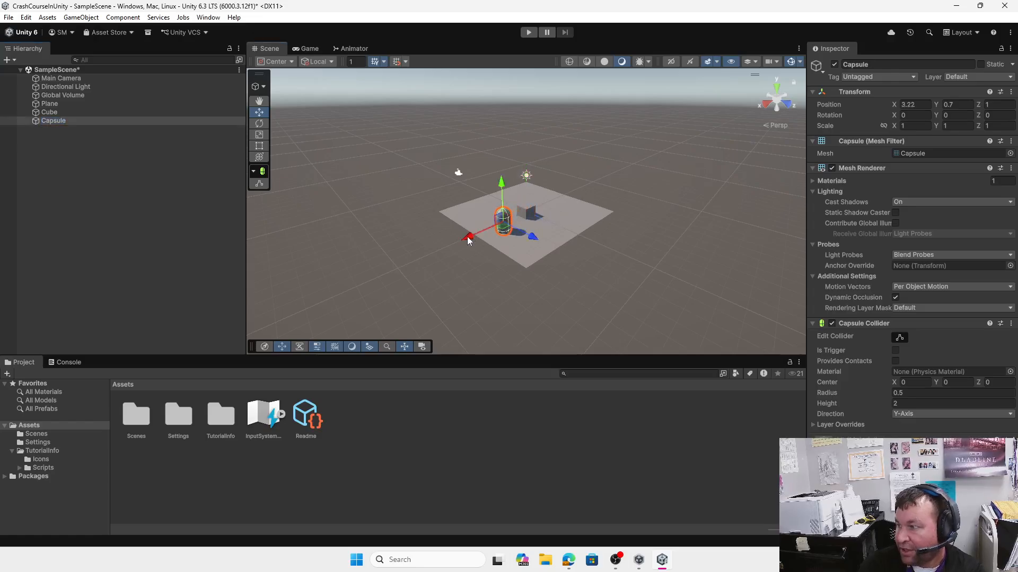
- Compare the transform values of the plane and the capsule by selecting each in the scene
{"action": "left_click", "coordinate": [555, 217]}
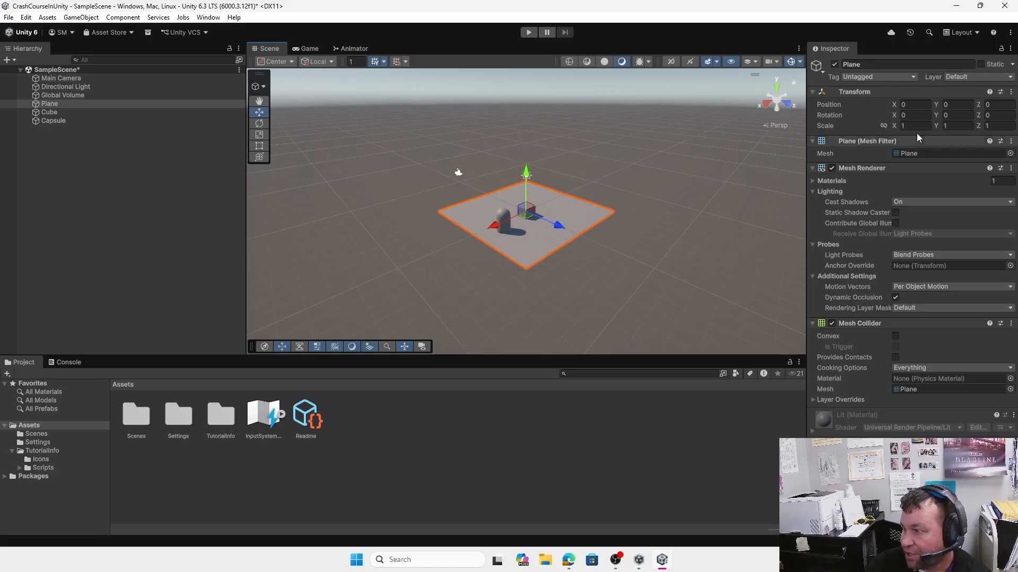
{"action": "left_click", "coordinate": [507, 215]}
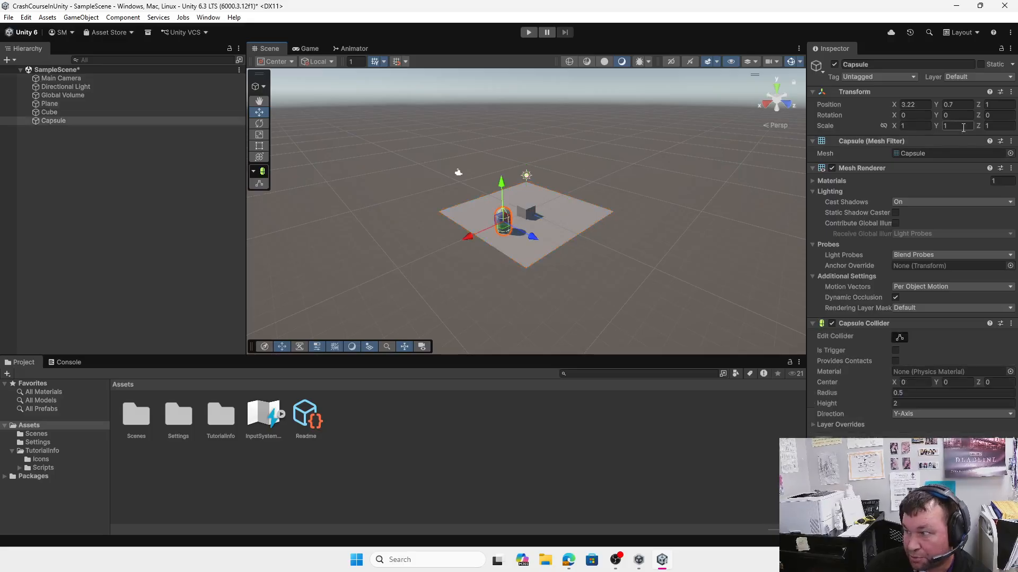
- Move the cube to about X -3.05, Y 1.07 and raise the capsule to about Y 1.28
{"action": "left_click", "coordinate": [530, 215]}
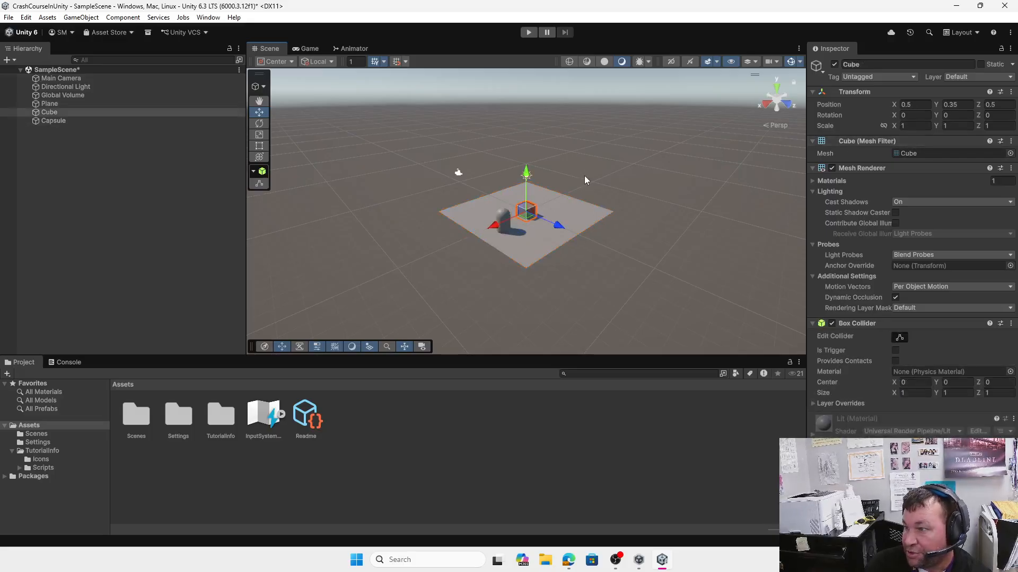
{"action": "left_click_drag", "start_coordinate": [528, 180], "coordinate": [549, 206]}
{"action": "left_click_drag", "start_coordinate": [526, 210], "coordinate": [511, 184]}
{"action": "left_click", "coordinate": [506, 221]}
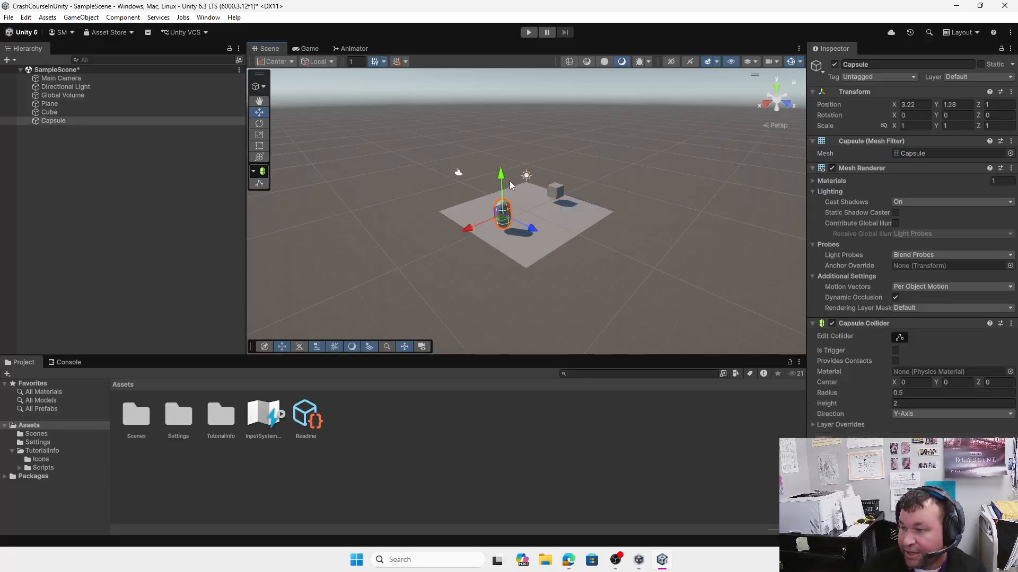
- Set the plane's scale to 2 on the X, Y and Z axes
{"action": "left_click", "coordinate": [556, 234]}
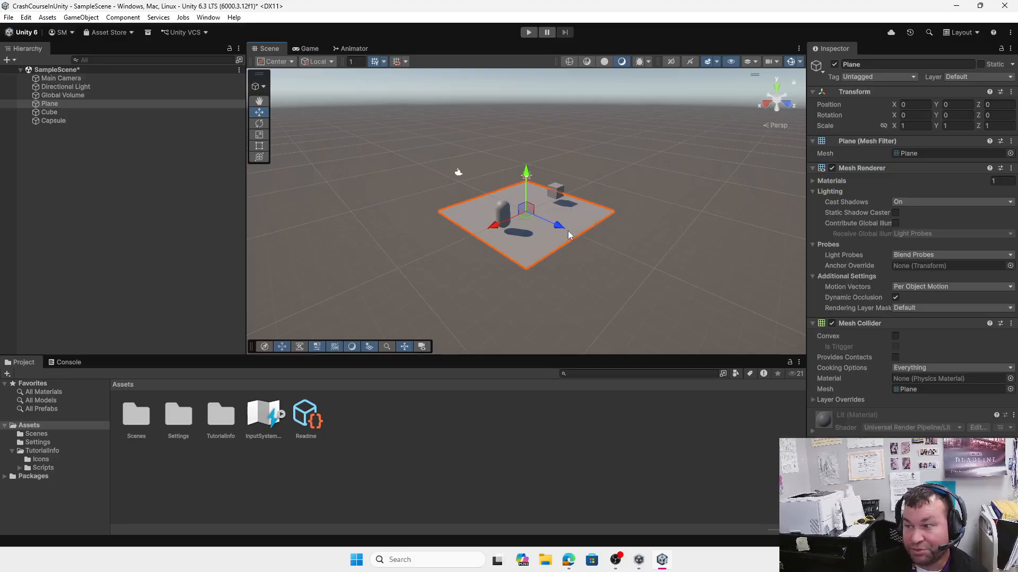
{"action": "left_click", "coordinate": [506, 214]}
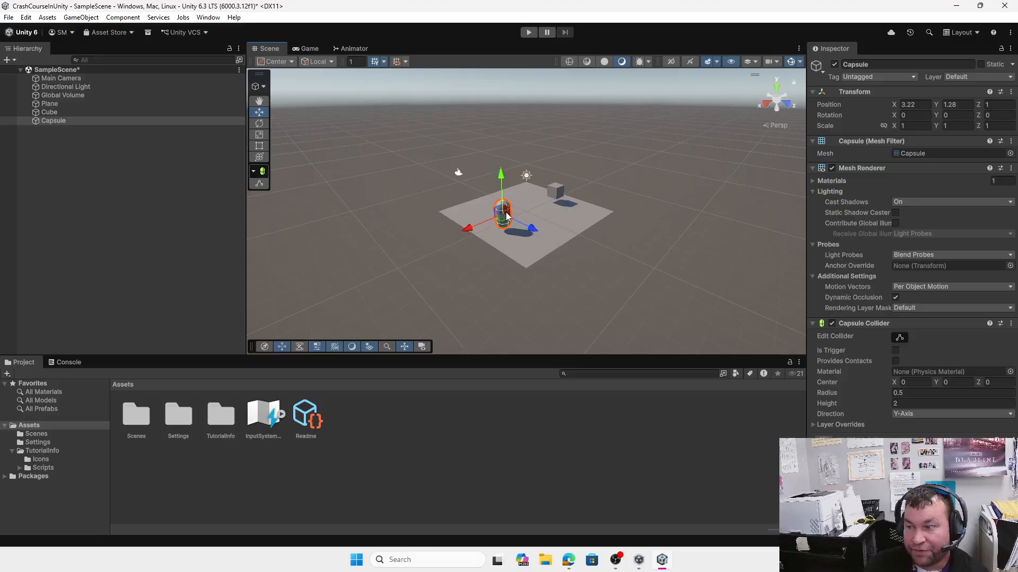
{"action": "left_click", "coordinate": [575, 230]}
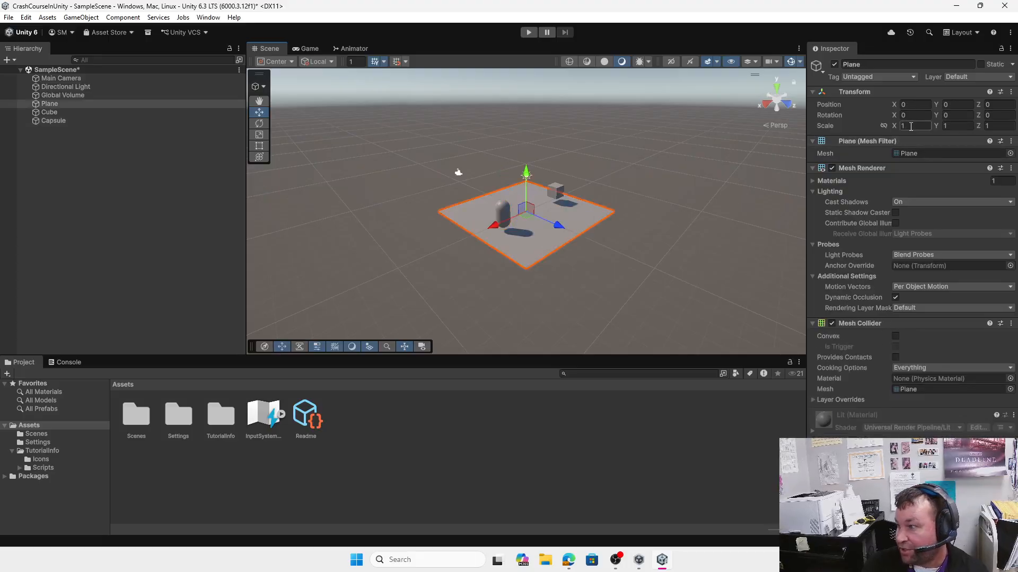
{"action": "left_click", "coordinate": [913, 125]}
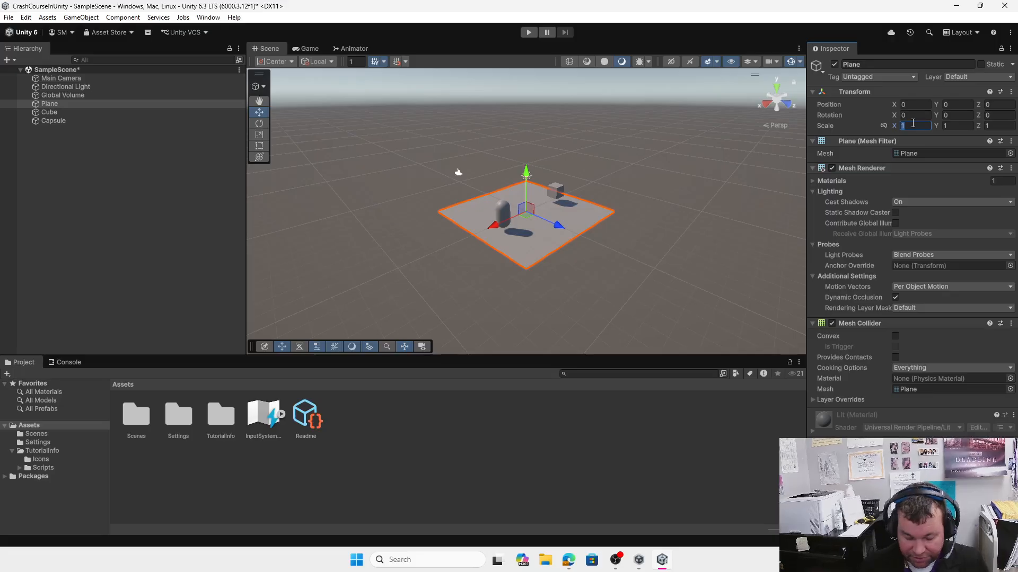
{"action": "type", "text": "2"}
{"action": "key", "text": "Tab"}
{"action": "type", "text": "2"}
{"action": "key", "text": "Tab"}
{"action": "type", "text": "2"}
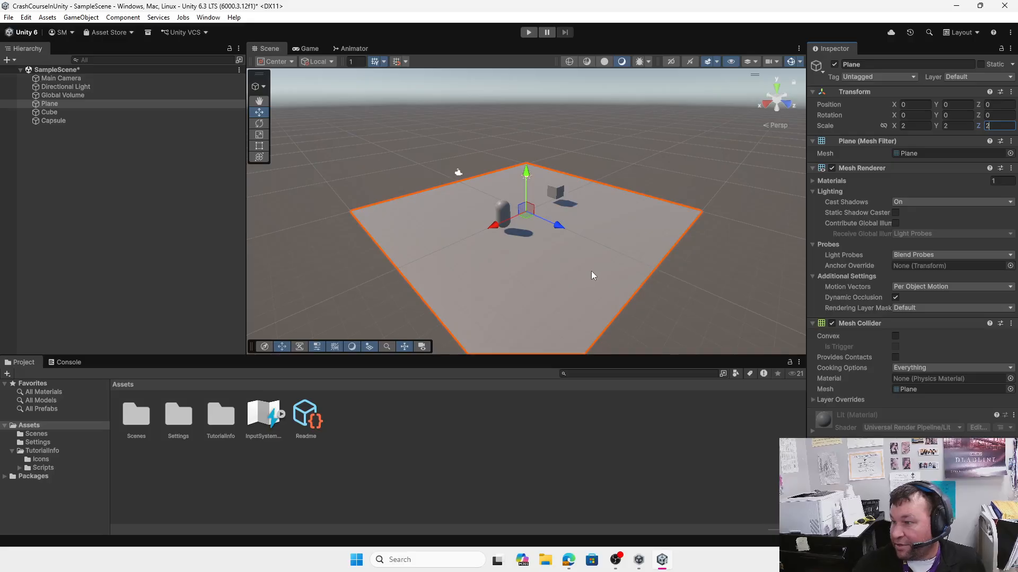
{"action": "left_click", "coordinate": [563, 273]}
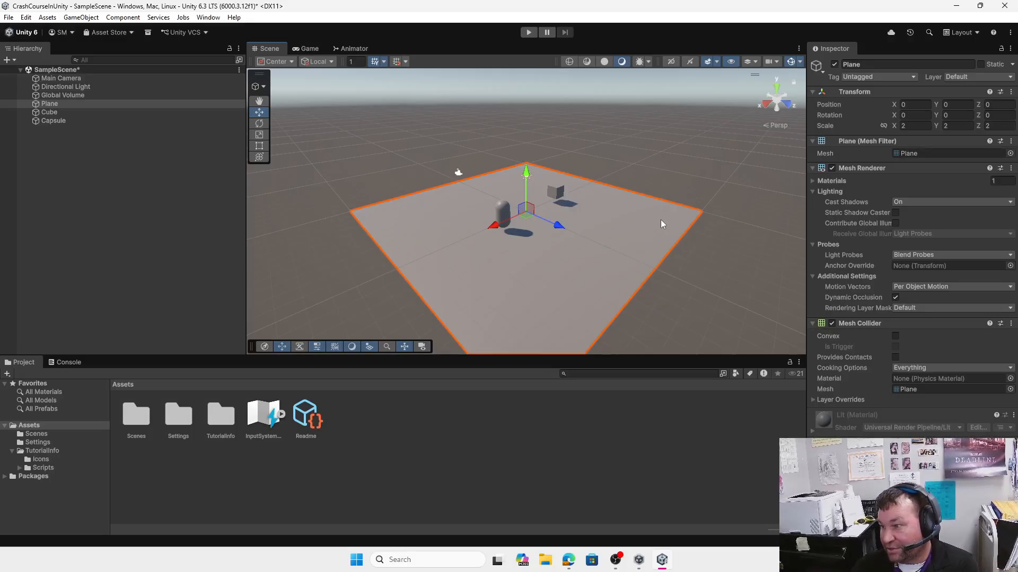
- Move the cube along the Z axis to about Z 3.41 and the capsule along the X axis to about X 4.43
{"action": "left_click", "coordinate": [504, 215]}
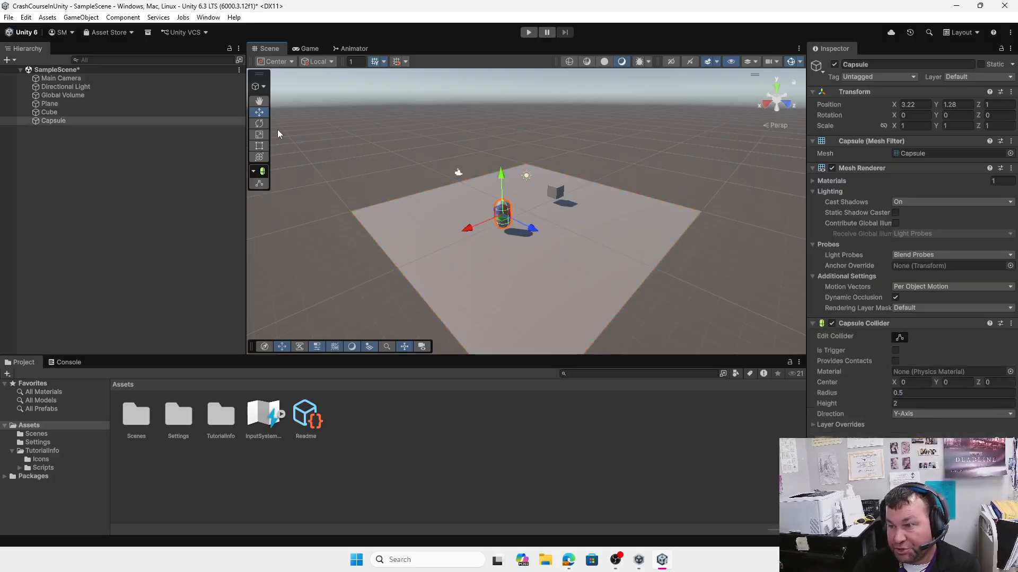
{"action": "left_click", "coordinate": [556, 193]}
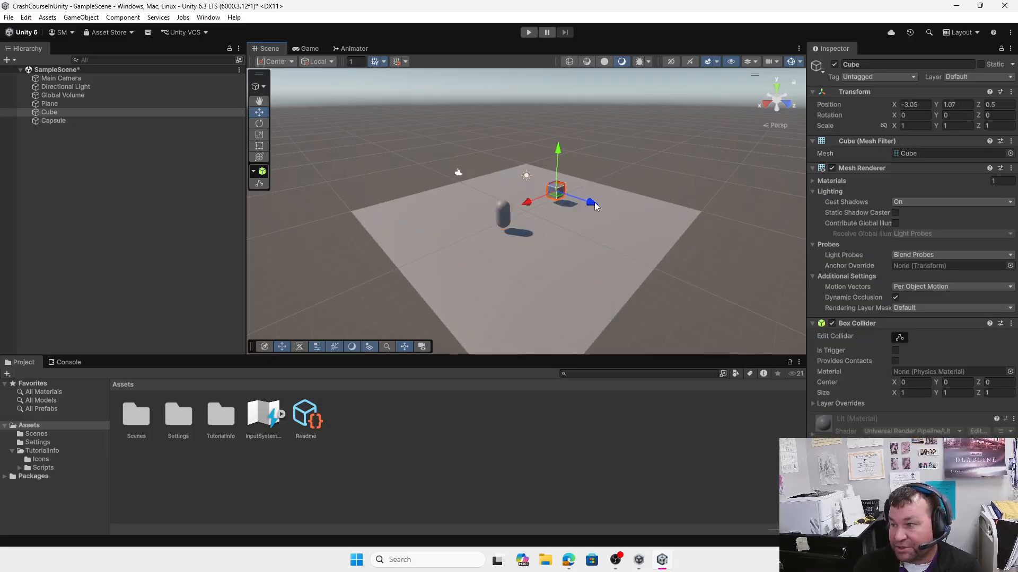
{"action": "mouse_move", "coordinate": [593, 201]}
{"action": "left_mouse_down"}
{"action": "mouse_move", "coordinate": [630, 215]}
{"action": "mouse_move", "coordinate": [603, 218]}
{"action": "left_mouse_up"}
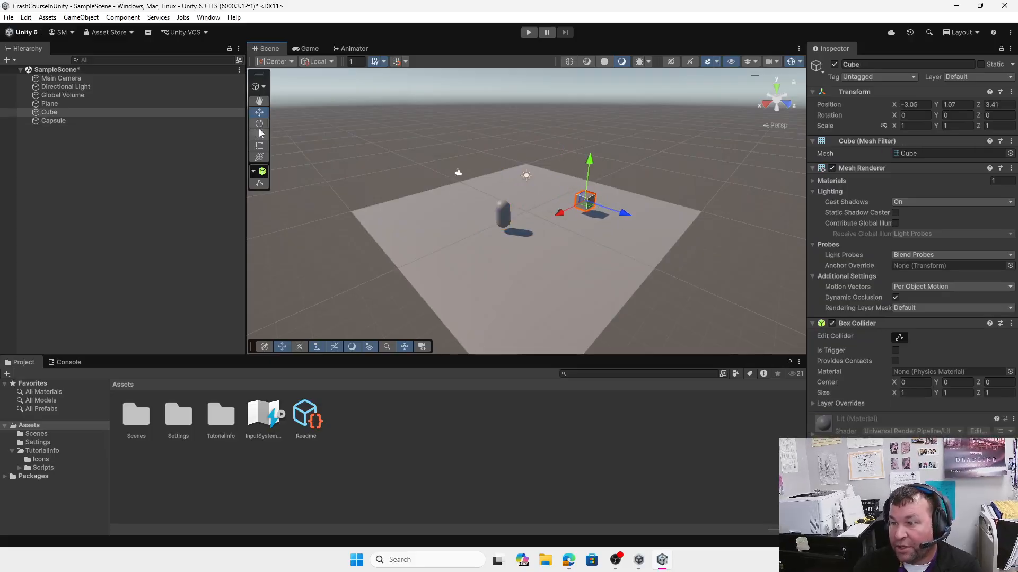
{"action": "left_click", "coordinate": [505, 216]}
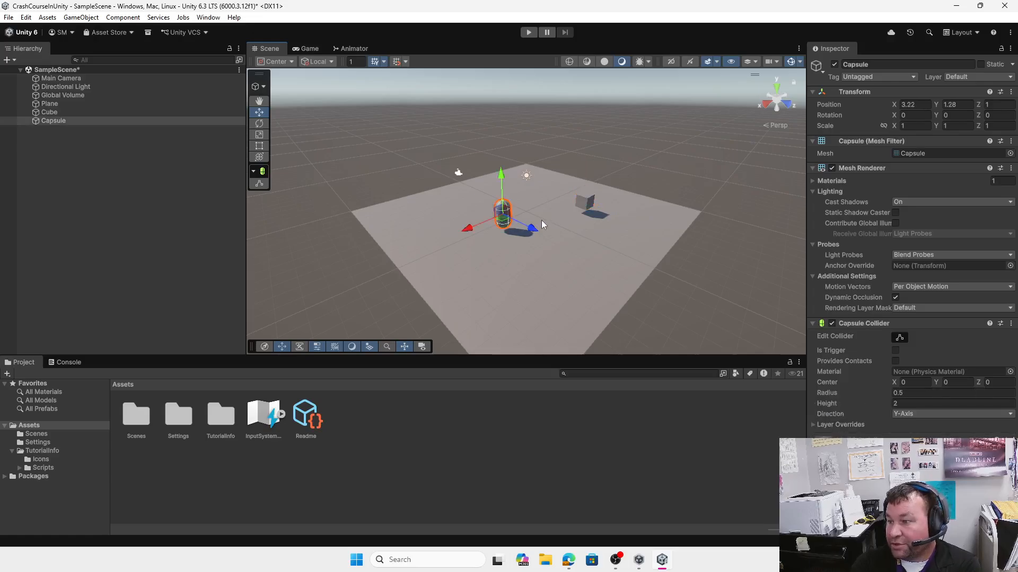
{"action": "mouse_move", "coordinate": [471, 226]}
{"action": "left_mouse_down"}
{"action": "mouse_move", "coordinate": [444, 243]}
{"action": "mouse_move", "coordinate": [482, 234]}
{"action": "mouse_move", "coordinate": [460, 240]}
{"action": "left_mouse_up"}
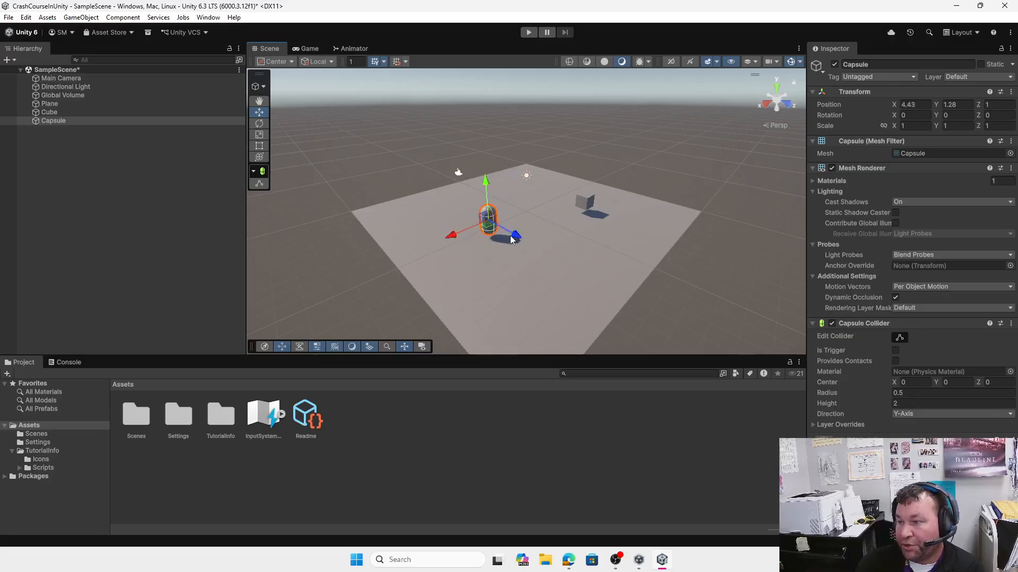
- Select the Main Camera in the scene and check its view of the objects in the Game view
{"action": "left_click", "coordinate": [458, 174]}
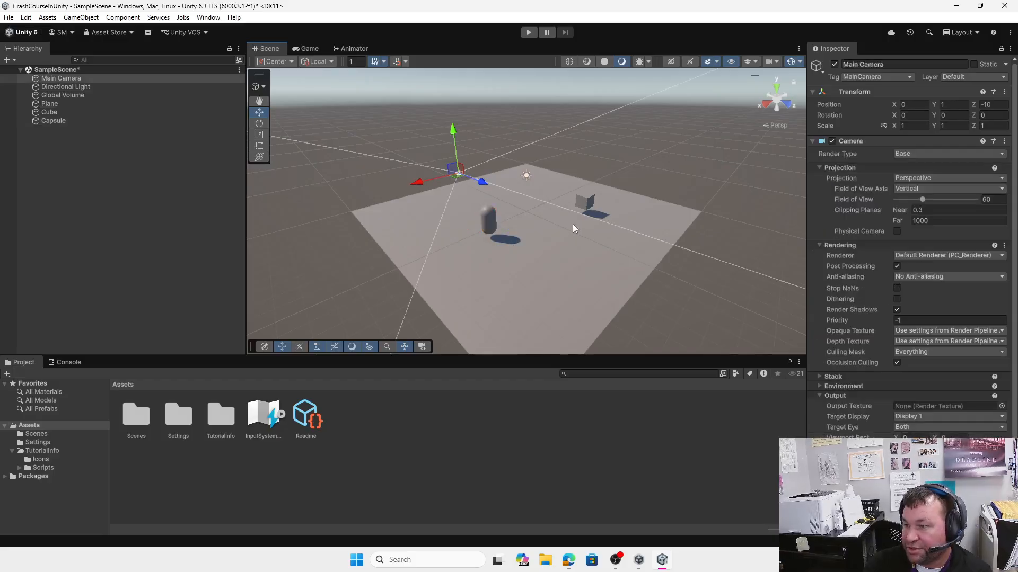
{"action": "left_click", "coordinate": [305, 49]}
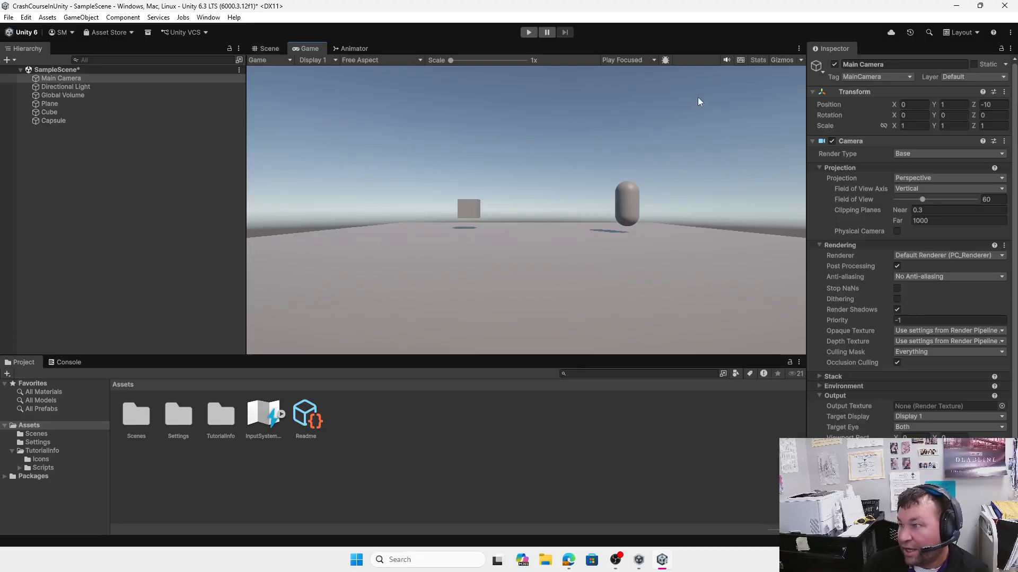
- Reset the Main Camera's transform as a trial, undo the reset, and compare the Game and Scene views
{"action": "left_click", "coordinate": [1004, 92]}
{"action": "left_click", "coordinate": [977, 104]}
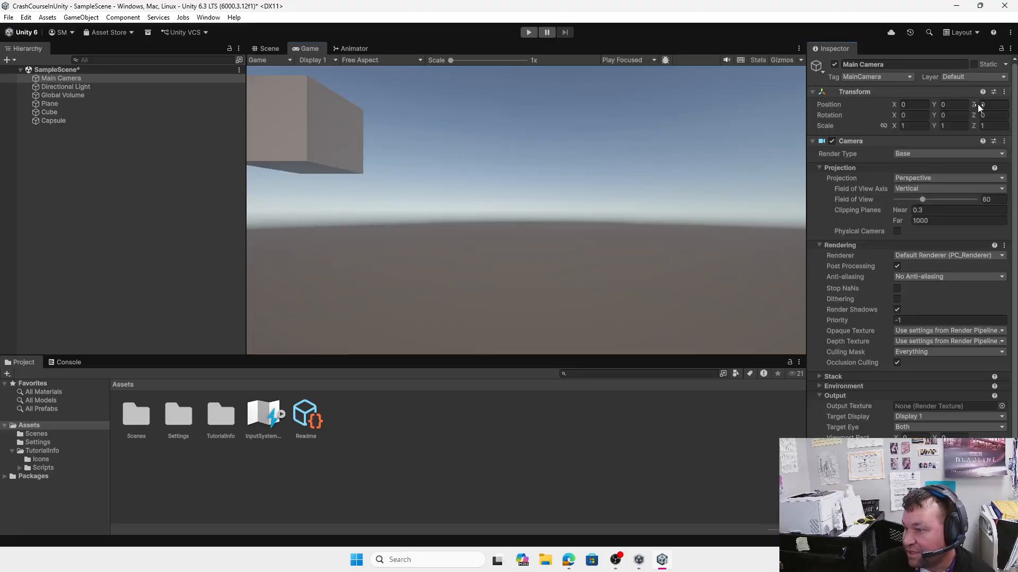
{"action": "left_click", "coordinate": [260, 49]}
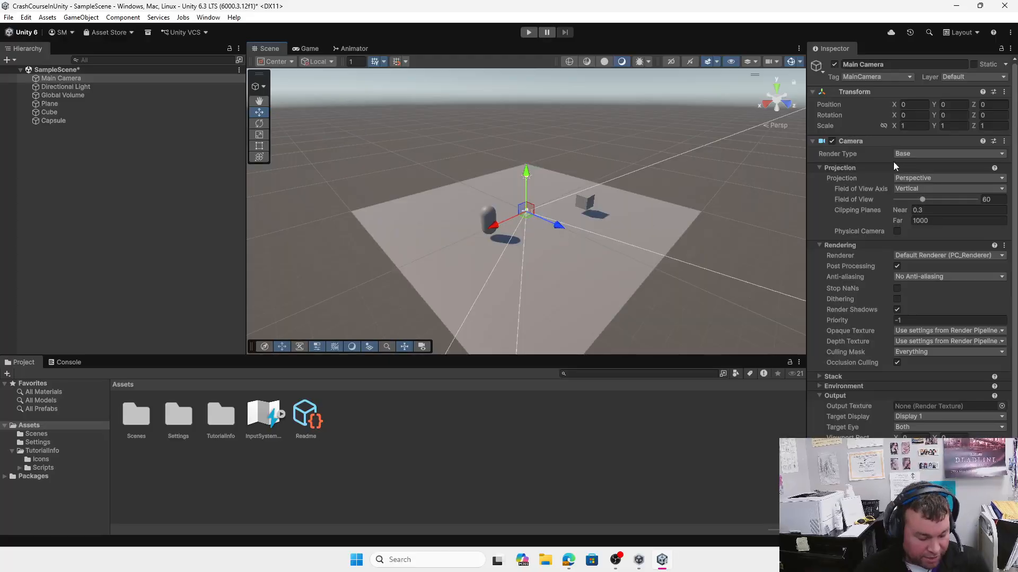
{"action": "key", "text": "ctrl+z"}
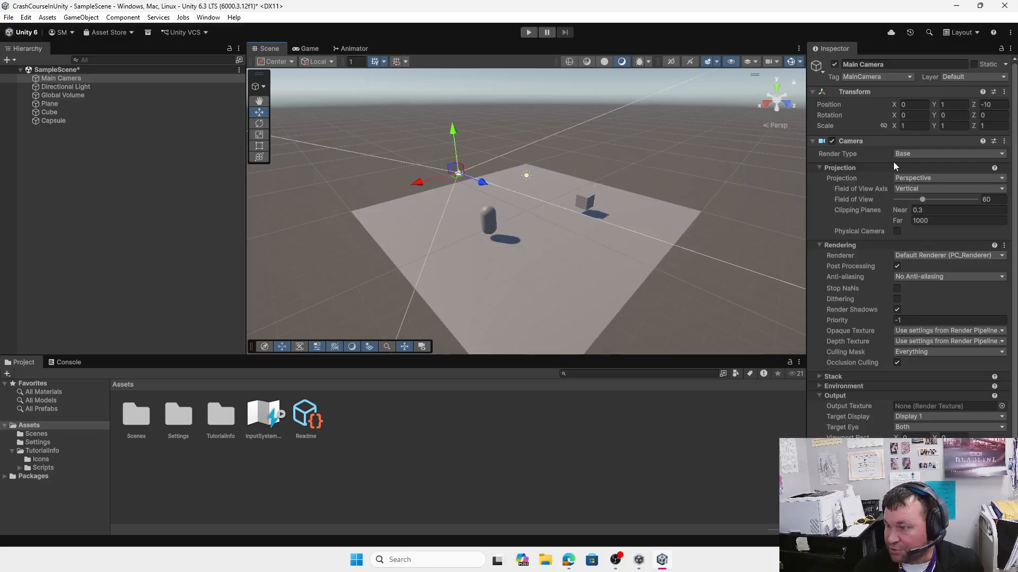
{"action": "left_click", "coordinate": [306, 49]}
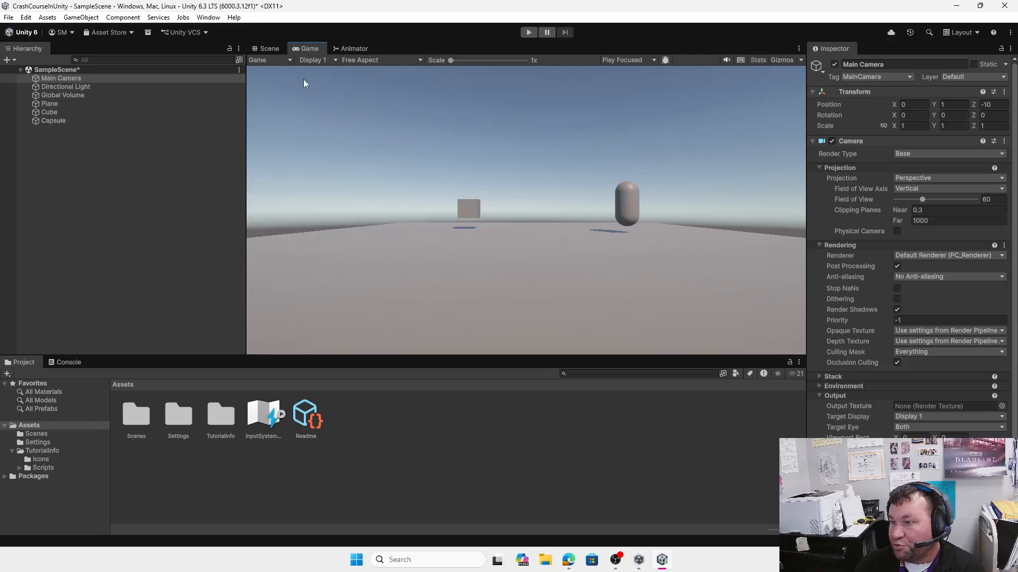
{"action": "left_click", "coordinate": [268, 48]}
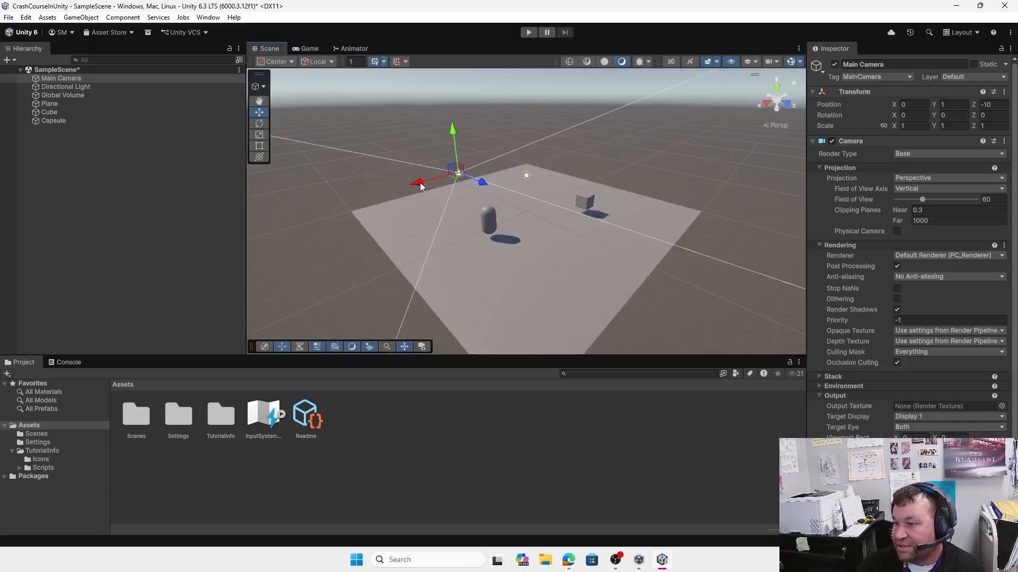
- Move the cube along the X axis away from the capsule to about X -4.13
{"action": "right_click_drag", "start_coordinate": [424, 217], "coordinate": [549, 218]}
{"action": "scroll", "coordinate": [555, 214], "scroll_direction": "down", "scroll_amount": 8}
{"action": "right_click_drag", "start_coordinate": [297, 290], "coordinate": [443, 218]}
{"action": "scroll", "coordinate": [457, 233], "scroll_direction": "up", "scroll_amount": 8}
{"action": "middle_click_drag", "start_coordinate": [415, 238], "coordinate": [432, 239]}
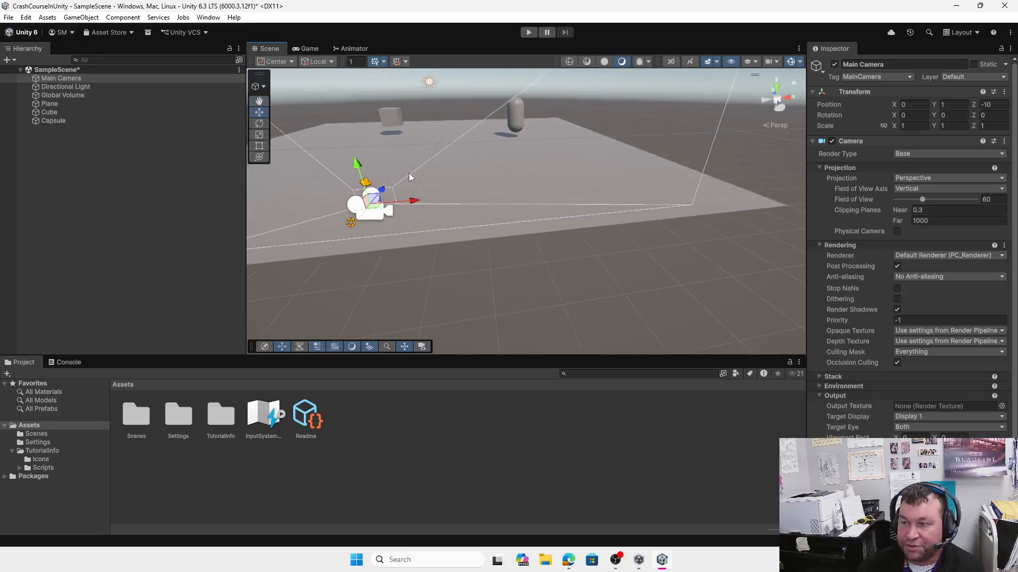
{"action": "left_click", "coordinate": [395, 120]}
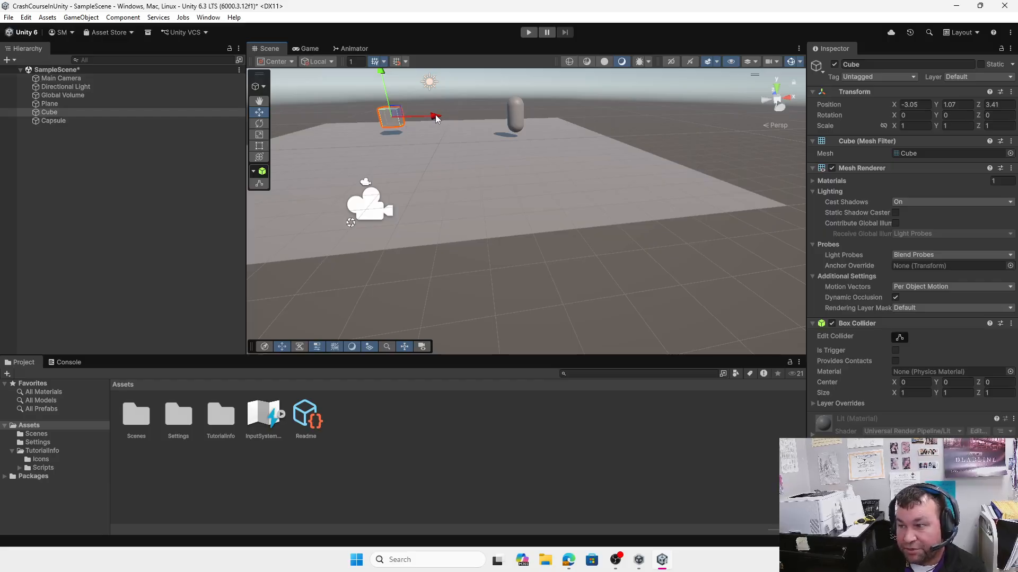
{"action": "left_click_drag", "start_coordinate": [438, 117], "coordinate": [408, 116]}
{"action": "scroll", "coordinate": [386, 201], "scroll_direction": "down", "scroll_amount": 5}
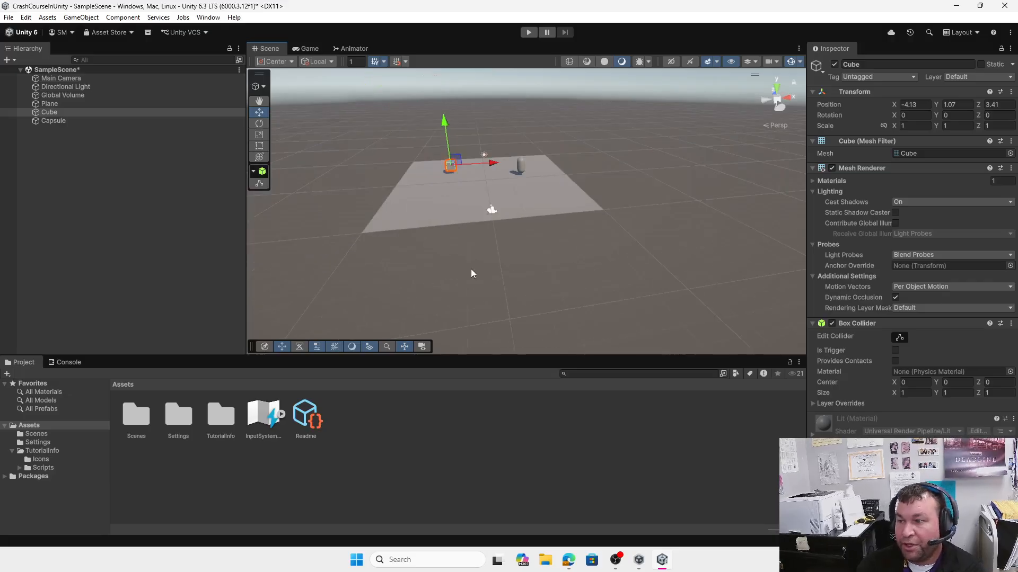
{"action": "scroll", "coordinate": [470, 269], "scroll_direction": "up", "scroll_amount": 4}
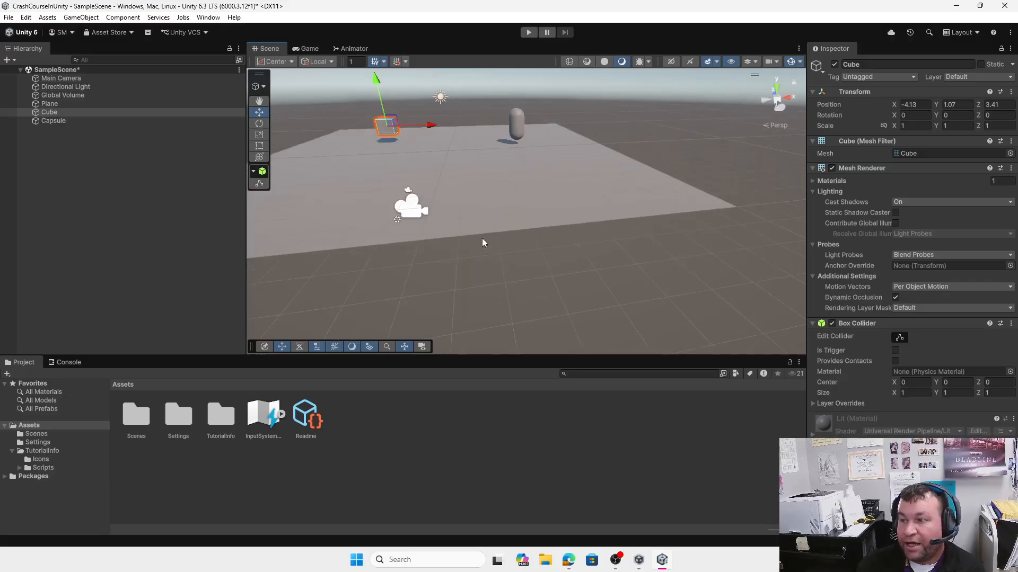
- Examine the capsule and cube on the plane by selecting each and panning, orbiting and zooming with the View tool
{"action": "left_click", "coordinate": [521, 128]}
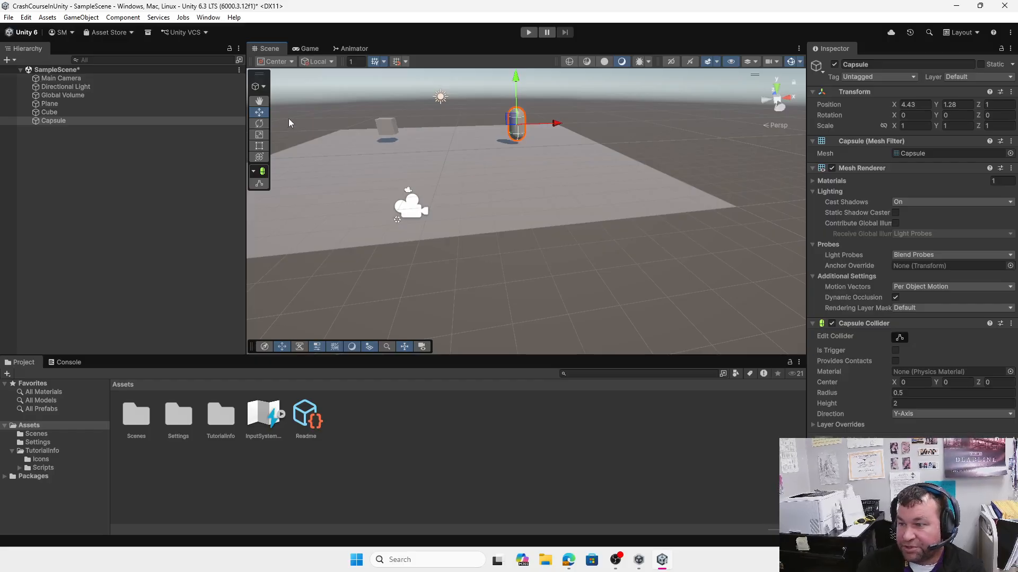
{"action": "left_click", "coordinate": [386, 126]}
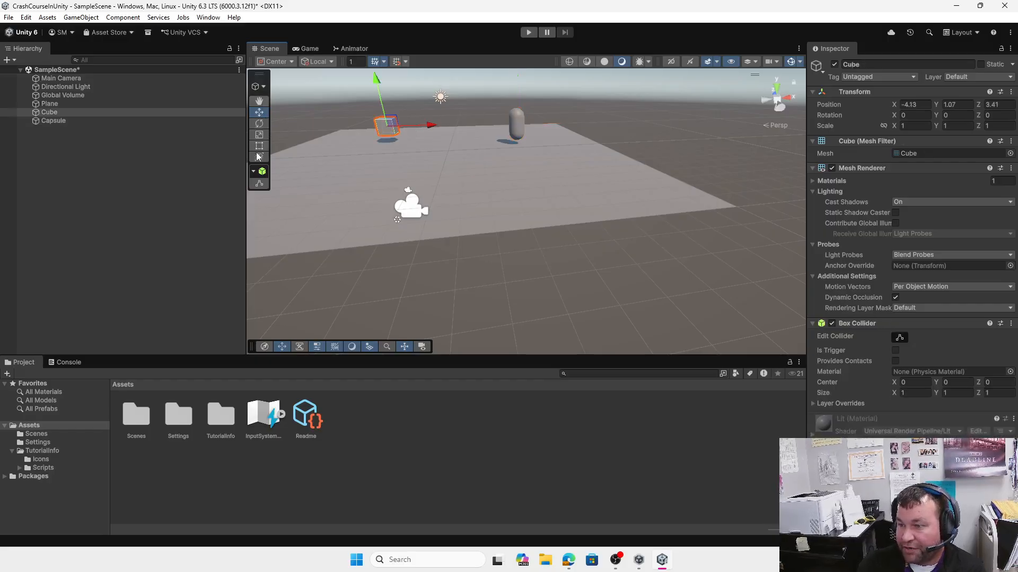
{"action": "left_click", "coordinate": [258, 101]}
{"action": "left_click_drag", "start_coordinate": [363, 187], "coordinate": [414, 191]}
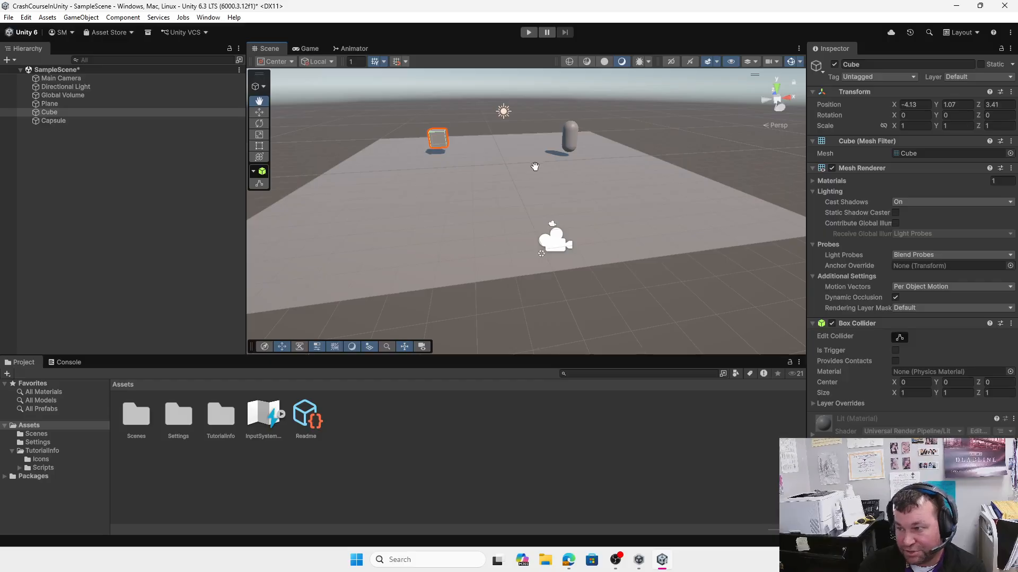
{"action": "mouse_move", "coordinate": [520, 176]}
{"action": "left_mouse_down", "text": "alt"}
{"action": "mouse_move", "coordinate": [532, 179]}
{"action": "mouse_move", "coordinate": [501, 181]}
{"action": "mouse_move", "coordinate": [592, 173]}
{"action": "mouse_move", "coordinate": [466, 182]}
{"action": "mouse_move", "coordinate": [537, 180]}
{"action": "left_mouse_up", "text": "alt"}
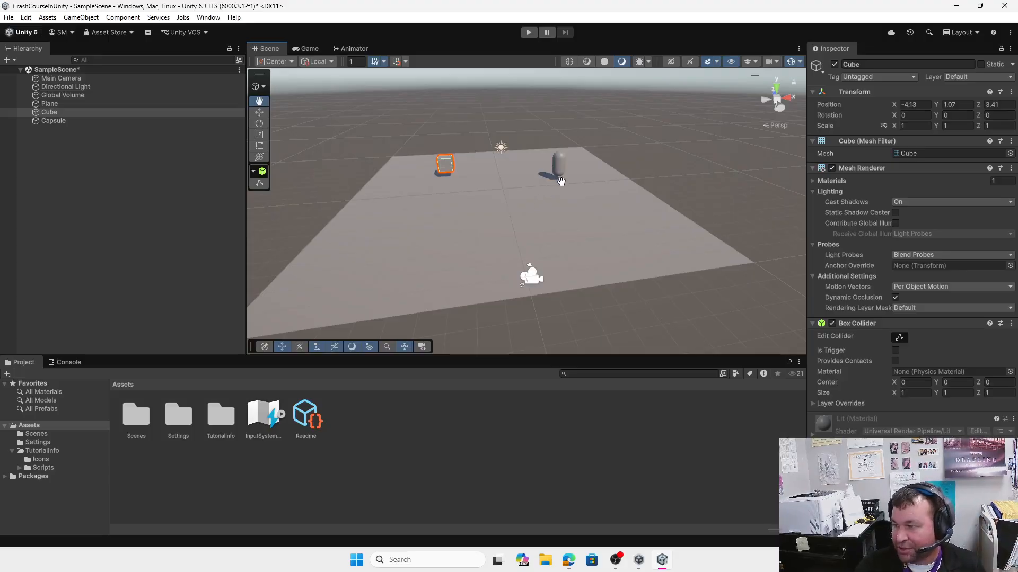
{"action": "scroll", "coordinate": [534, 204], "scroll_direction": "up", "scroll_amount": 3}
{"action": "scroll", "coordinate": [534, 204], "scroll_direction": "down", "scroll_amount": 3}
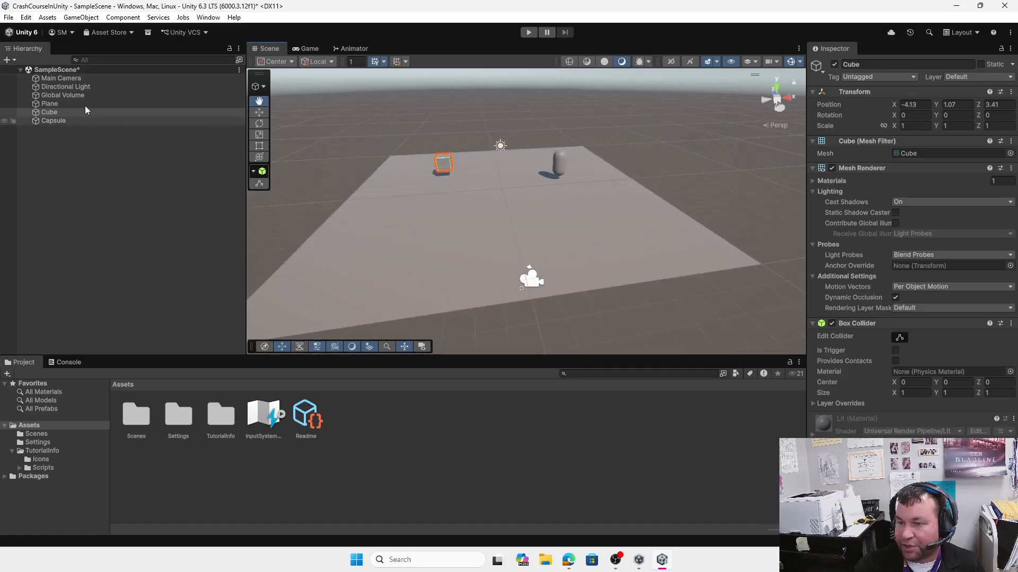
- Frame the plane, cube and capsule in turn in the scene view, and activate the Move tool on the capsule
{"action": "double_click", "coordinate": [52, 106]}
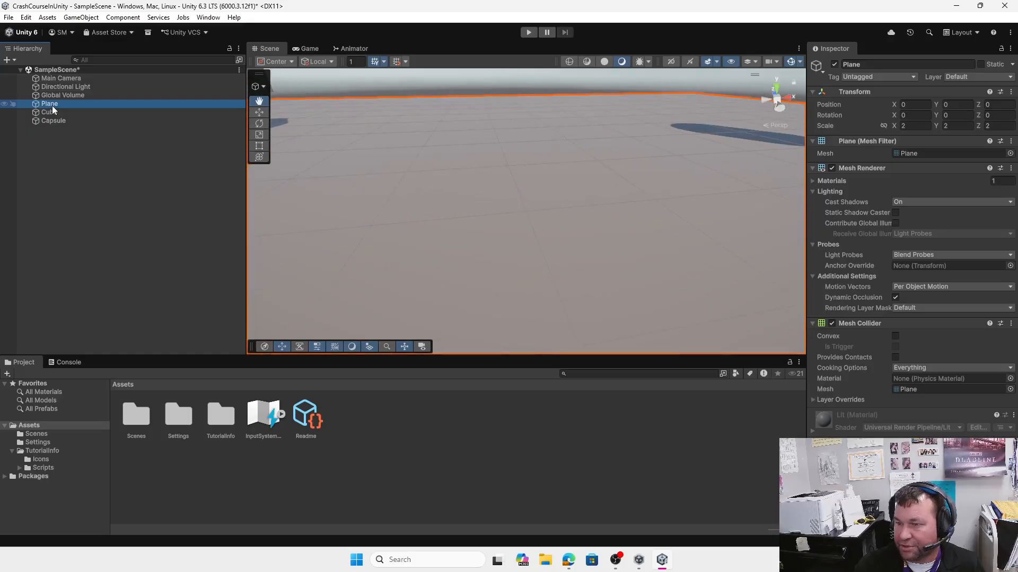
{"action": "double_click", "coordinate": [52, 110]}
{"action": "double_click", "coordinate": [50, 120]}
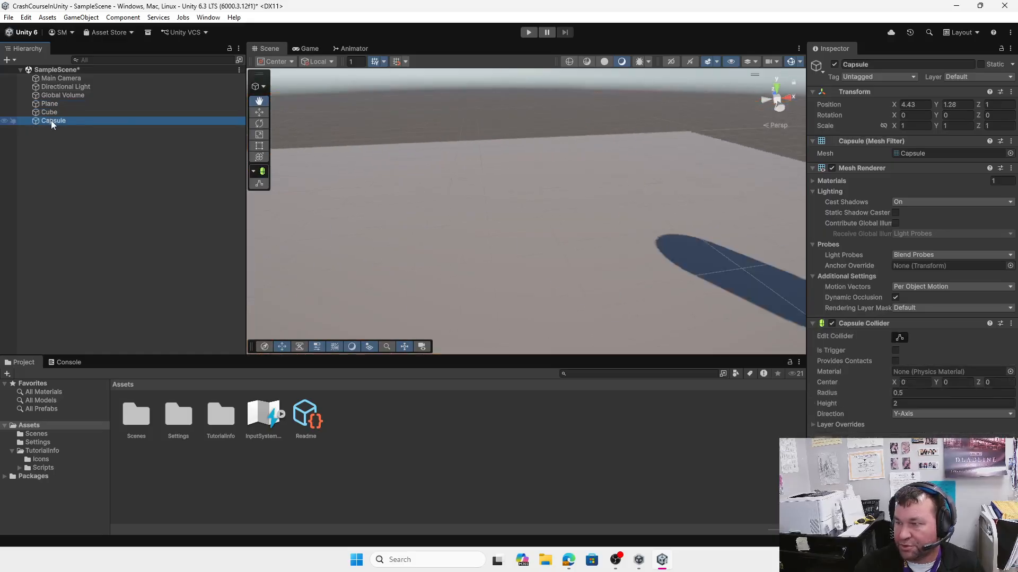
{"action": "scroll", "coordinate": [537, 220], "scroll_direction": "down", "scroll_amount": 5}
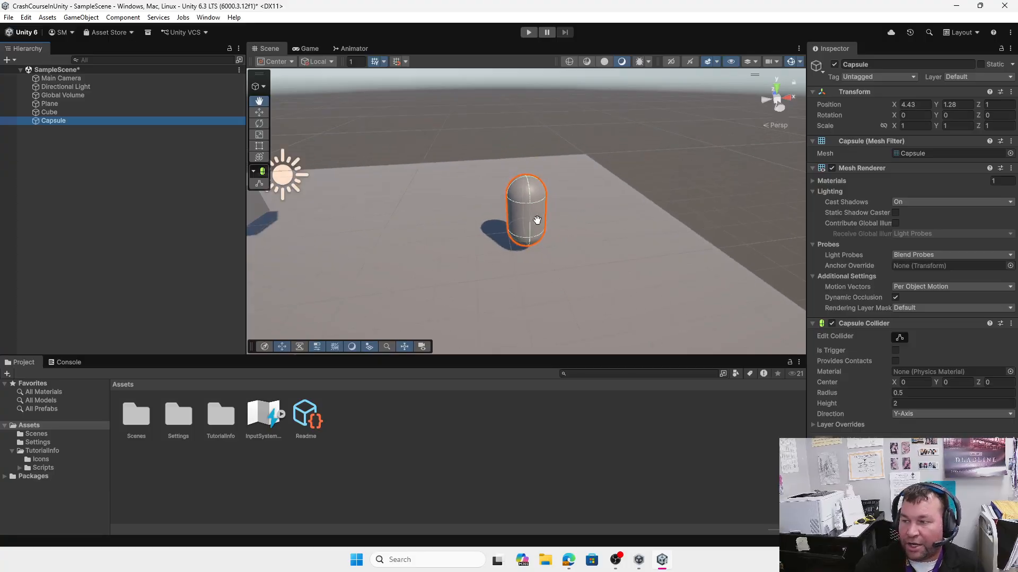
{"action": "scroll", "coordinate": [537, 219], "scroll_direction": "down", "scroll_amount": 8}
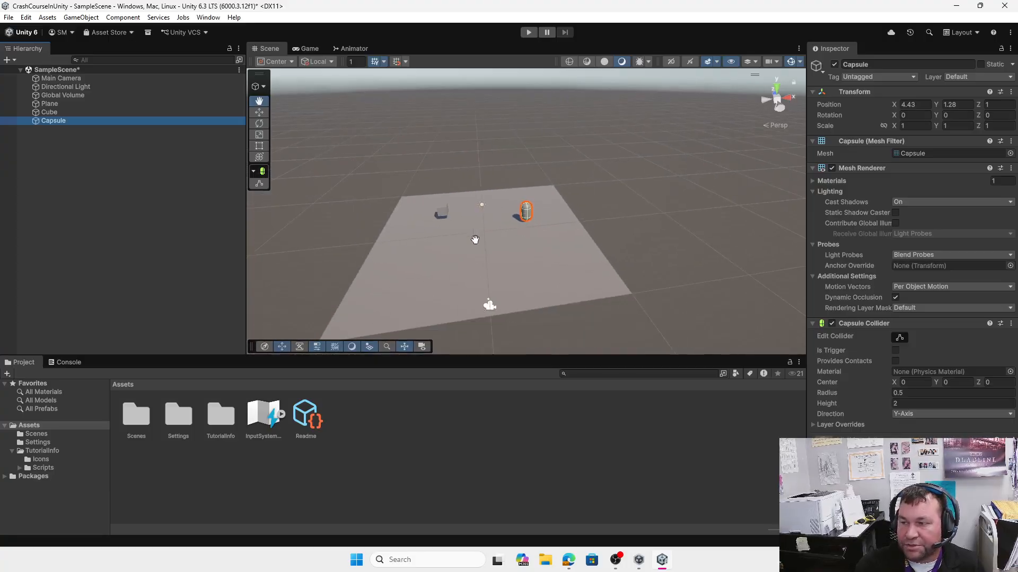
{"action": "left_click_drag", "start_coordinate": [475, 240], "coordinate": [491, 225]}
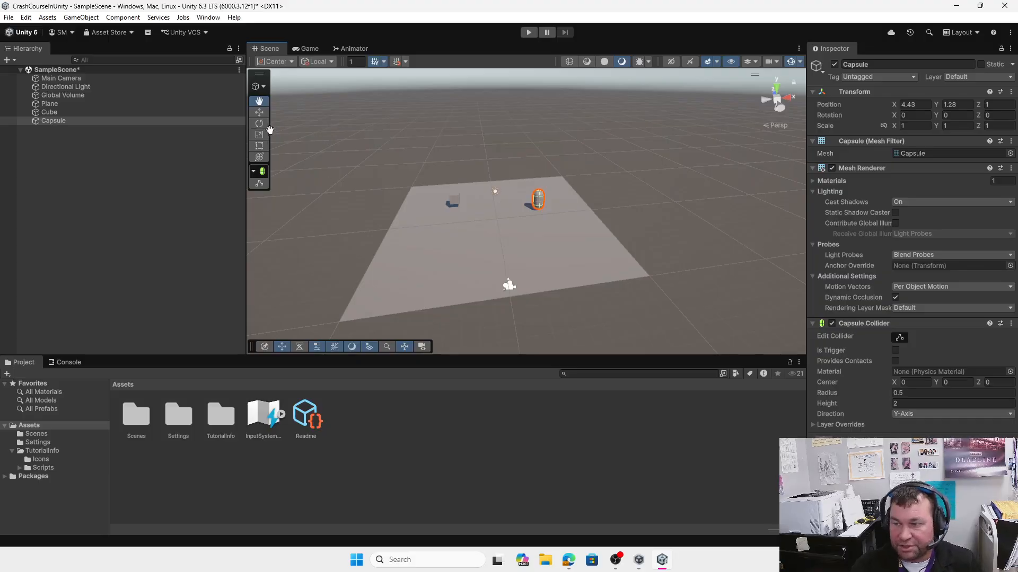
{"action": "left_click", "coordinate": [259, 112]}
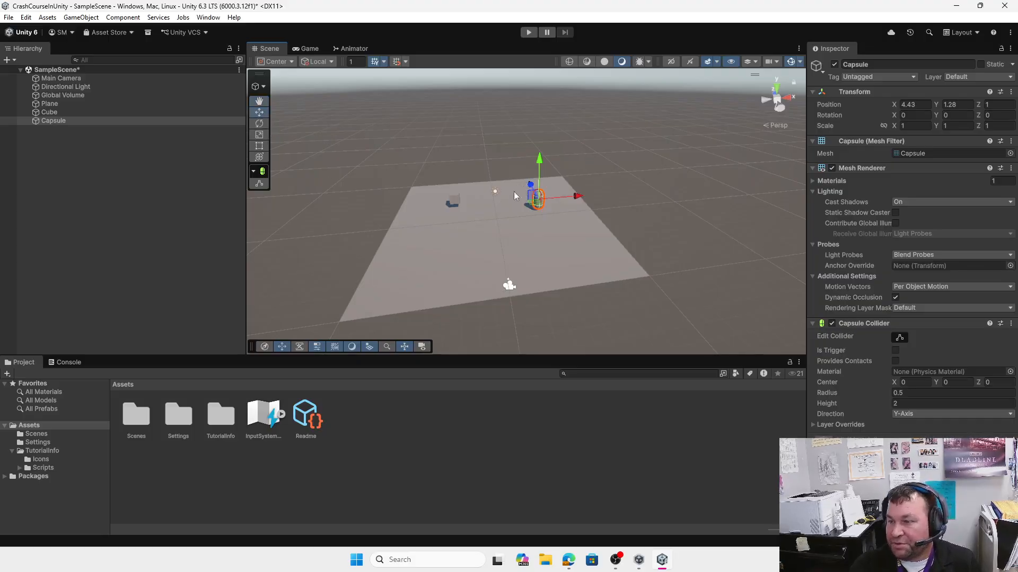
- Move the capsule along the X and Y axes to about X 2.59 and Y 2.13 with the Move tool
{"action": "left_click", "coordinate": [260, 102]}
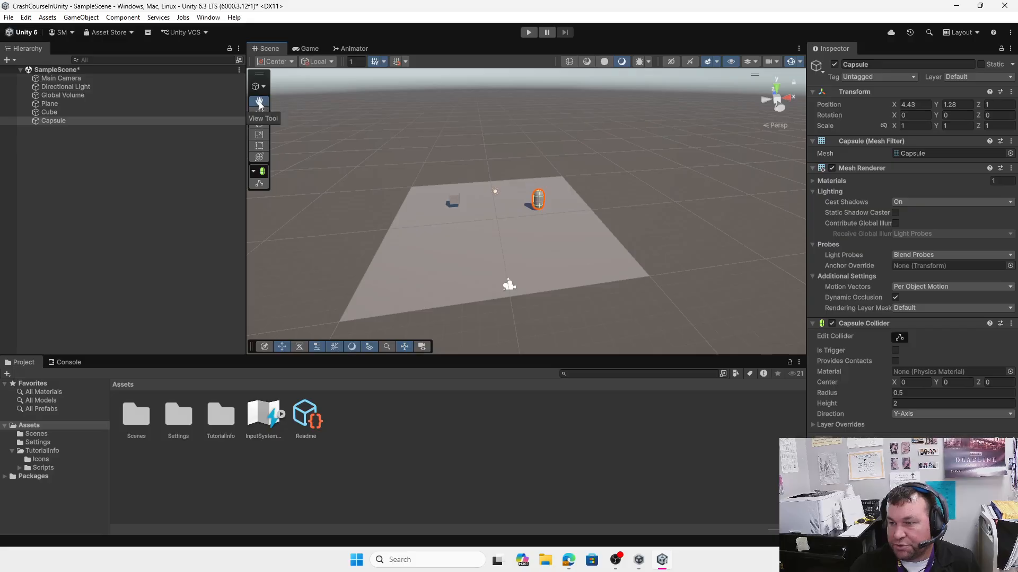
{"action": "left_click_drag", "start_coordinate": [477, 238], "coordinate": [473, 225]}
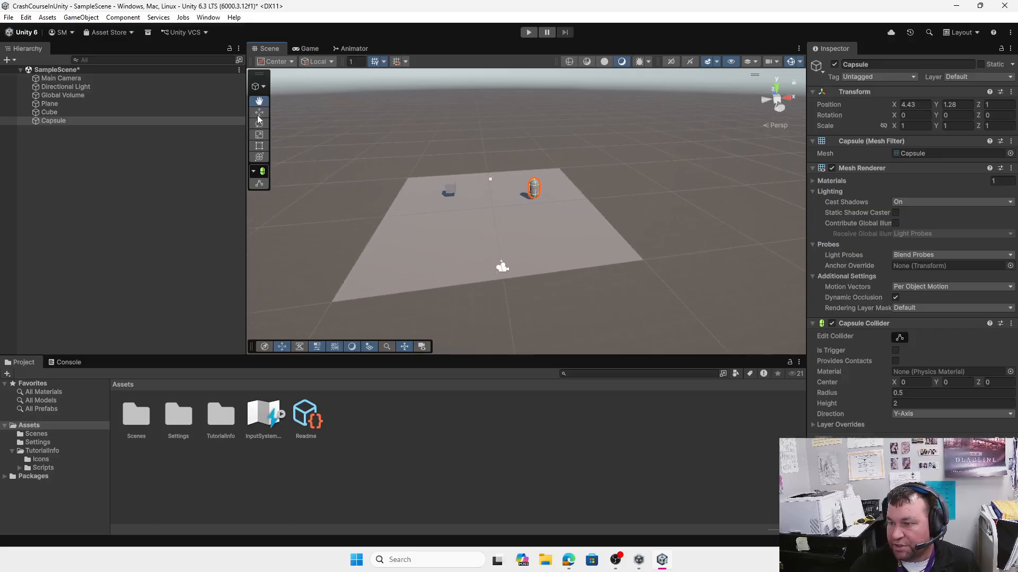
{"action": "left_click", "coordinate": [259, 112]}
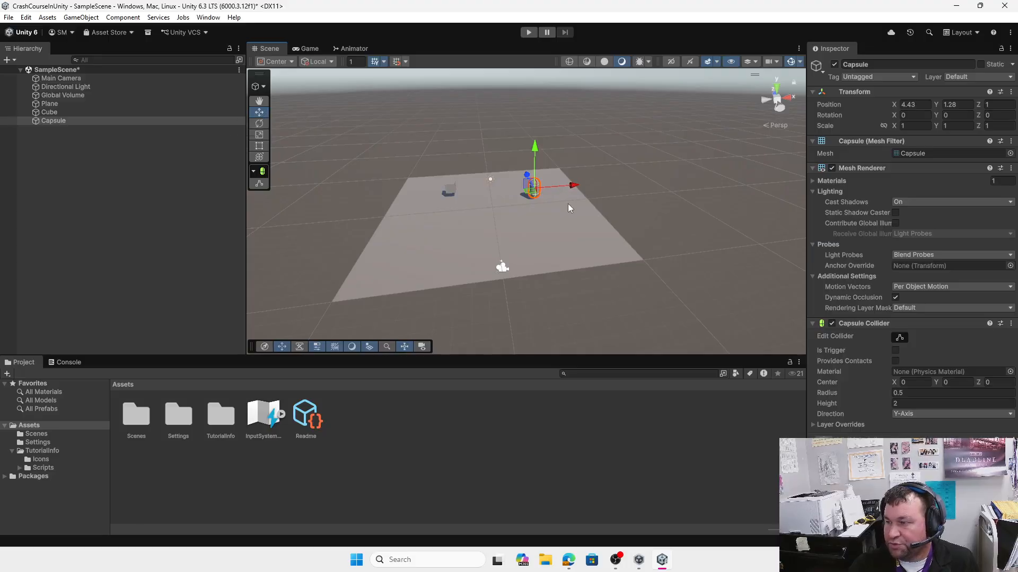
{"action": "left_click_drag", "start_coordinate": [573, 185], "coordinate": [555, 174]}
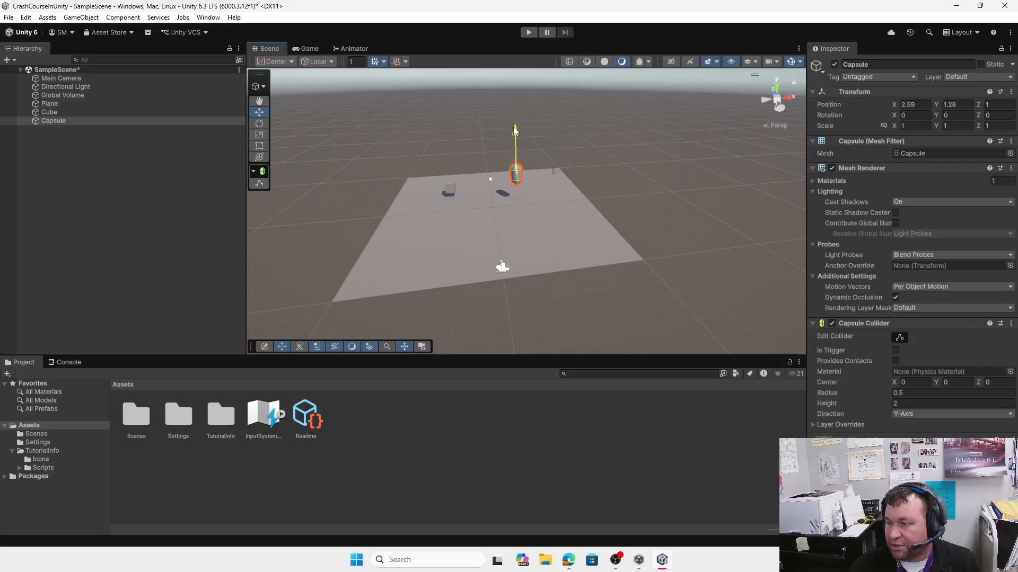
{"action": "left_click_drag", "start_coordinate": [514, 130], "coordinate": [520, 138]}
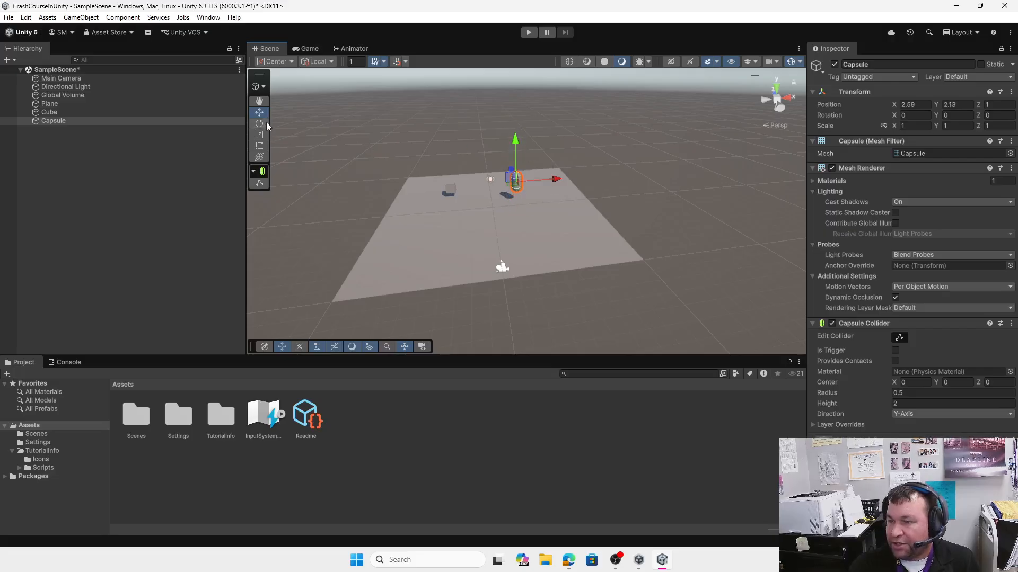
- Rotate the cube about its X axis to about 17 degrees with the Rotate tool
{"action": "left_click", "coordinate": [259, 124]}
{"action": "left_click", "coordinate": [448, 187]}
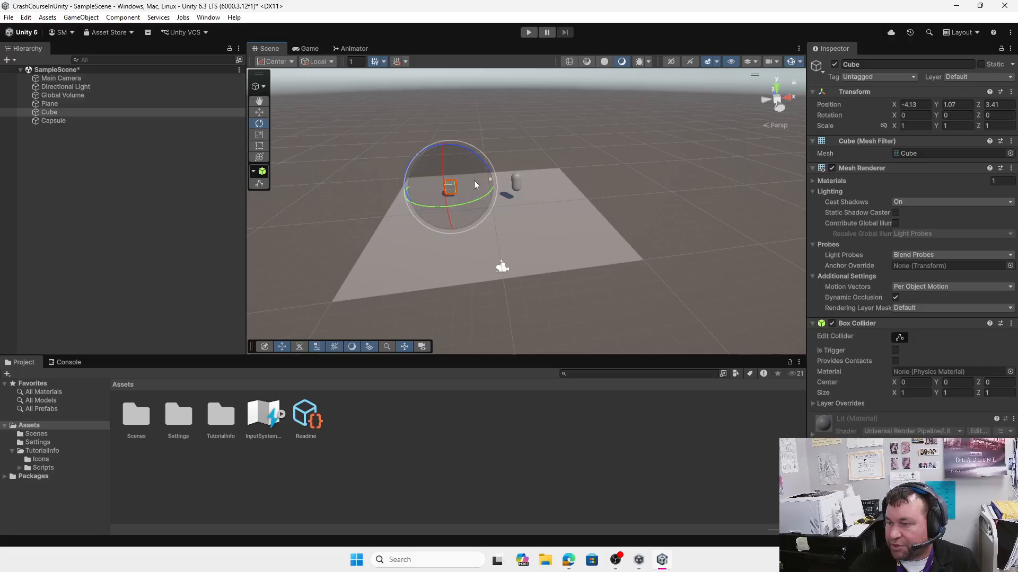
{"action": "mouse_move", "coordinate": [441, 169]}
{"action": "left_mouse_down"}
{"action": "mouse_move", "coordinate": [444, 188]}
{"action": "mouse_move", "coordinate": [442, 154]}
{"action": "mouse_move", "coordinate": [448, 180]}
{"action": "left_mouse_up"}
{"action": "scroll", "coordinate": [456, 204], "scroll_direction": "up", "scroll_amount": 3}
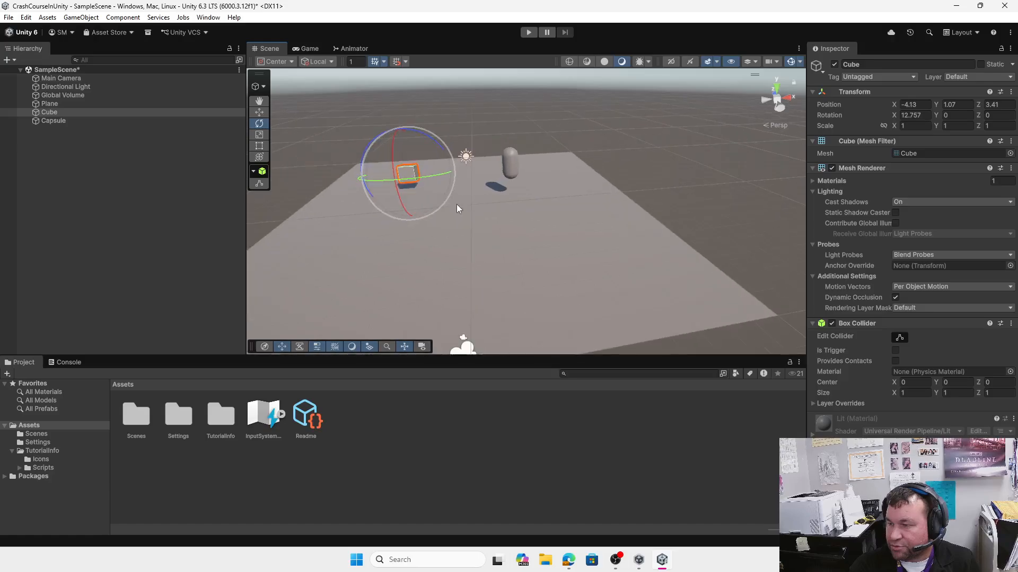
{"action": "left_click", "coordinate": [59, 113]}
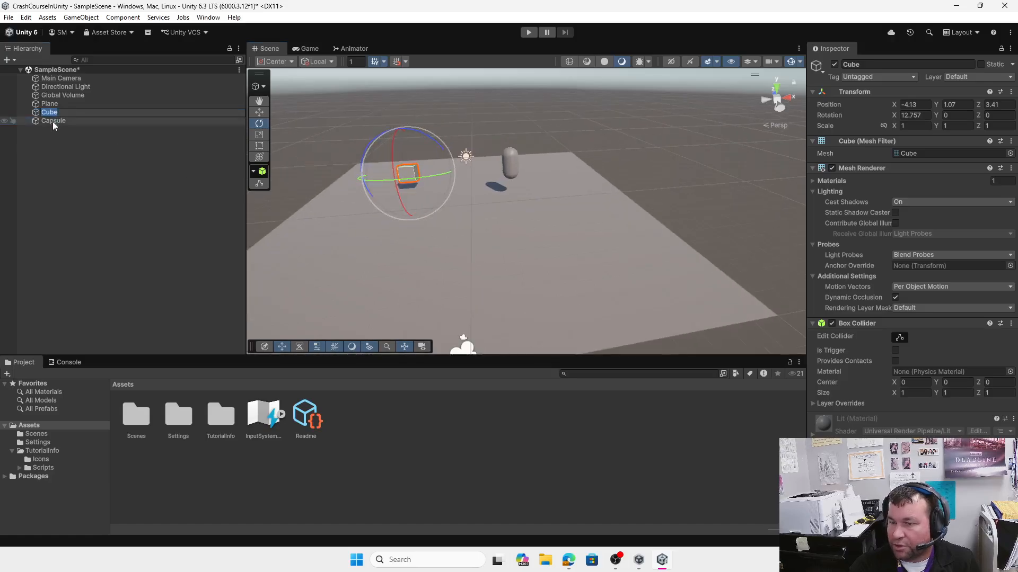
{"action": "left_click", "coordinate": [53, 121]}
{"action": "double_click", "coordinate": [52, 113]}
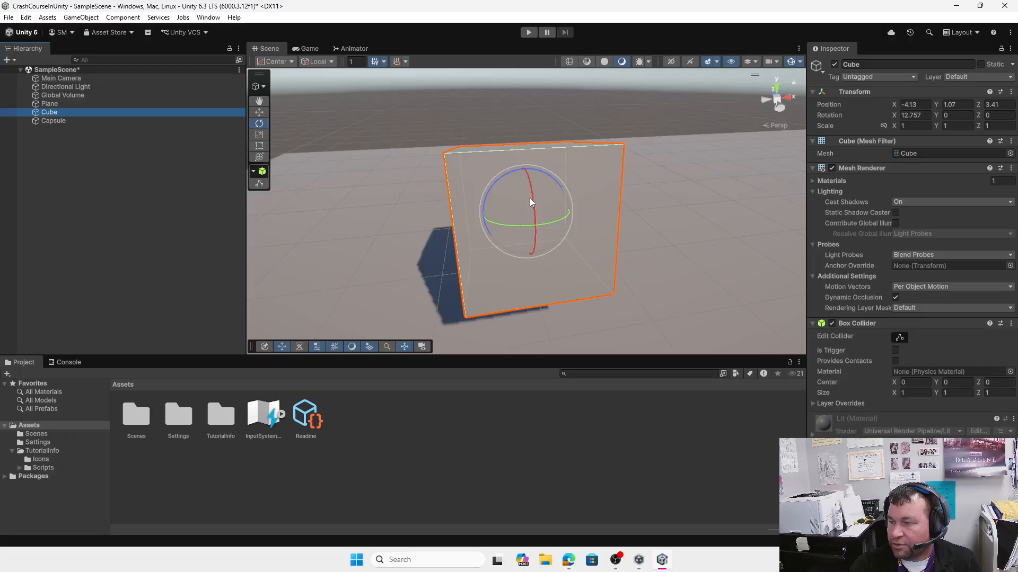
{"action": "left_click_drag", "start_coordinate": [530, 198], "coordinate": [517, 186]}
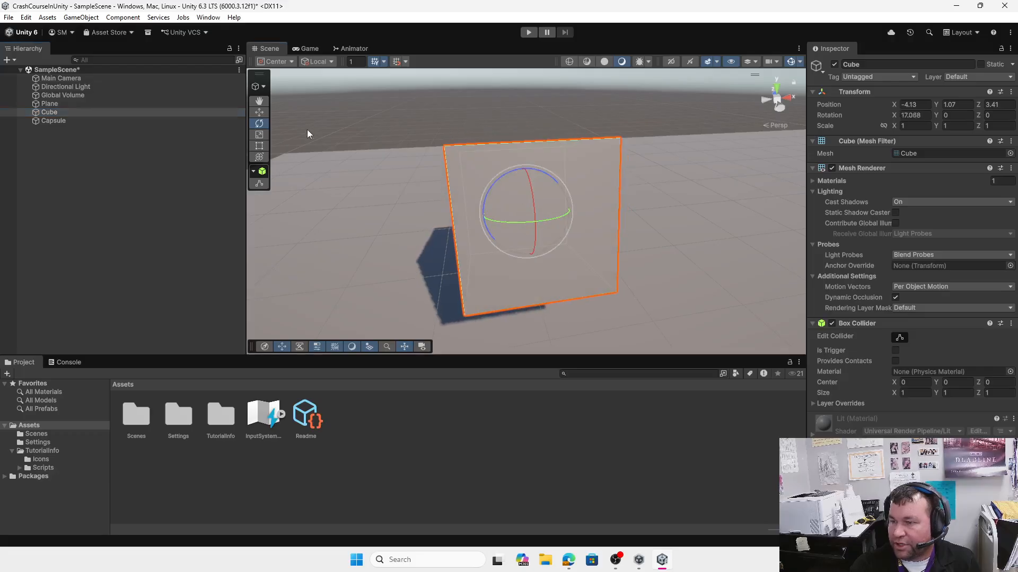
- Enlarge the cube with the Scale tool to about 1.91 in X, 1.69 in Y and 2.24 in Z
{"action": "left_click", "coordinate": [259, 135]}
{"action": "left_click_drag", "start_coordinate": [565, 209], "coordinate": [602, 207]}
{"action": "left_click_drag", "start_coordinate": [521, 159], "coordinate": [521, 140]}
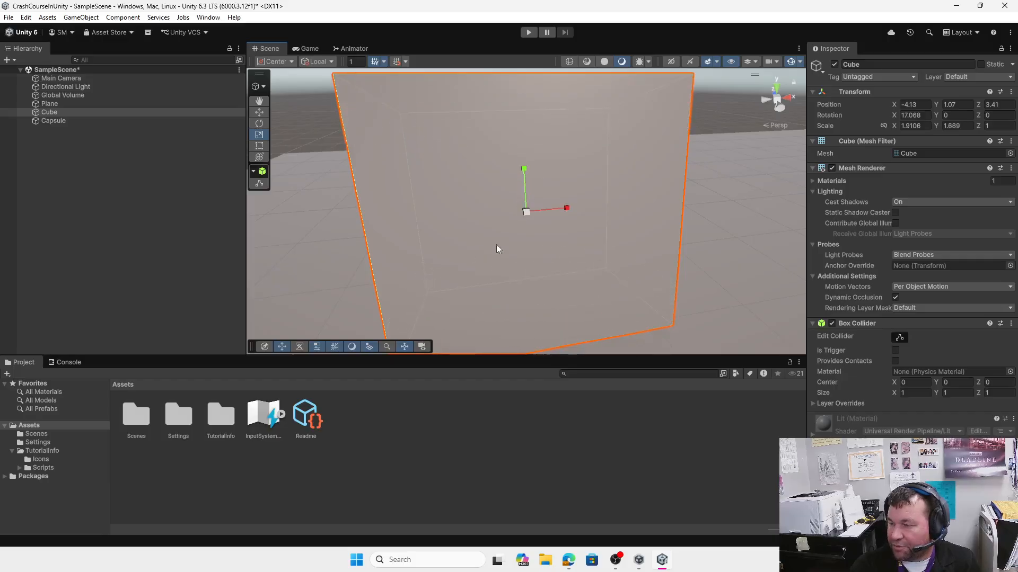
{"action": "right_click_drag", "start_coordinate": [496, 243], "coordinate": [589, 222]}
{"action": "scroll", "coordinate": [510, 240], "scroll_direction": "down", "scroll_amount": 10}
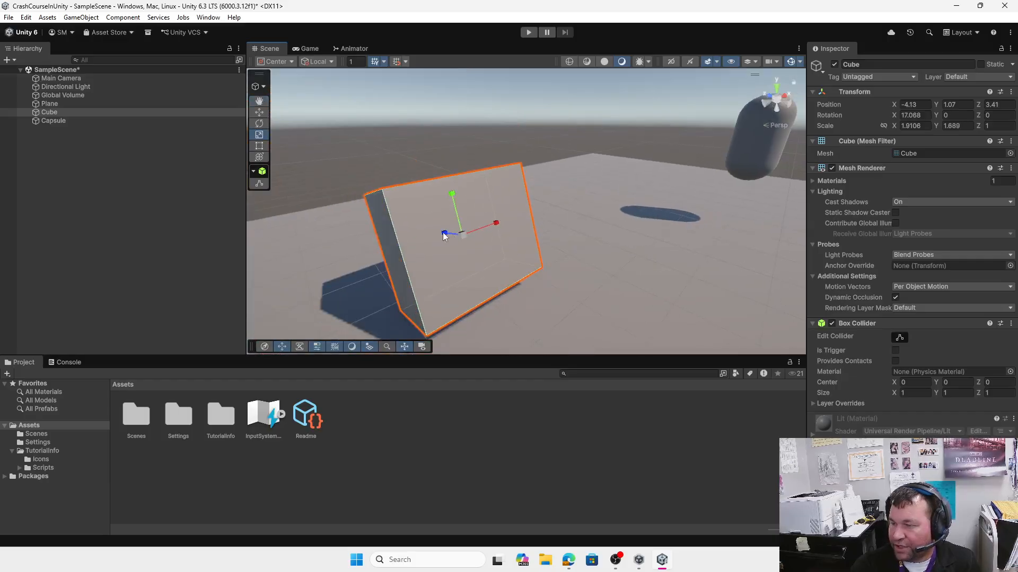
{"action": "left_click_drag", "start_coordinate": [444, 236], "coordinate": [432, 228]}
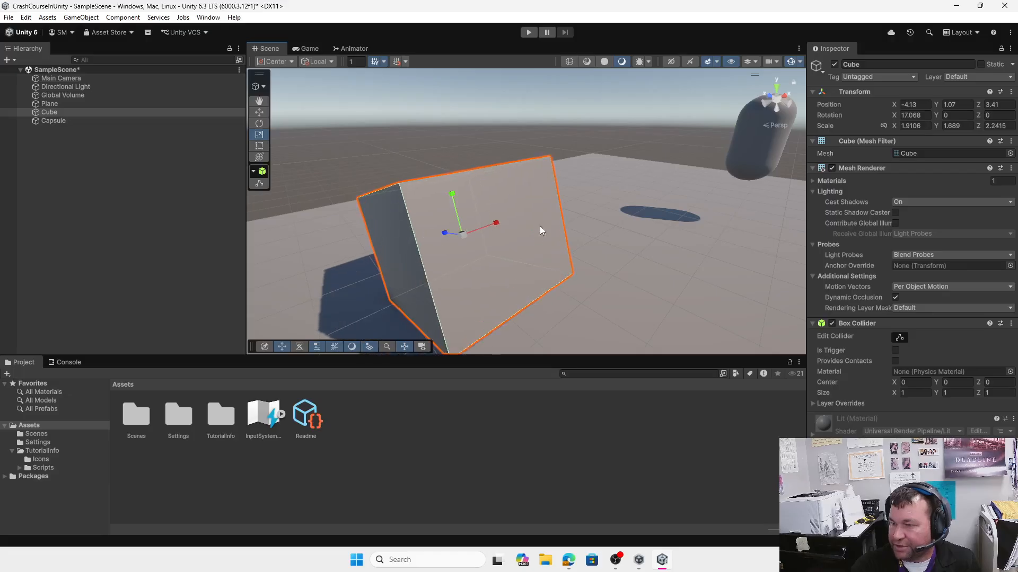
- Resize the cube with the Rect tool to a scale of about 1.53 in Y and 2.60 in Z
{"action": "left_click", "coordinate": [259, 147]}
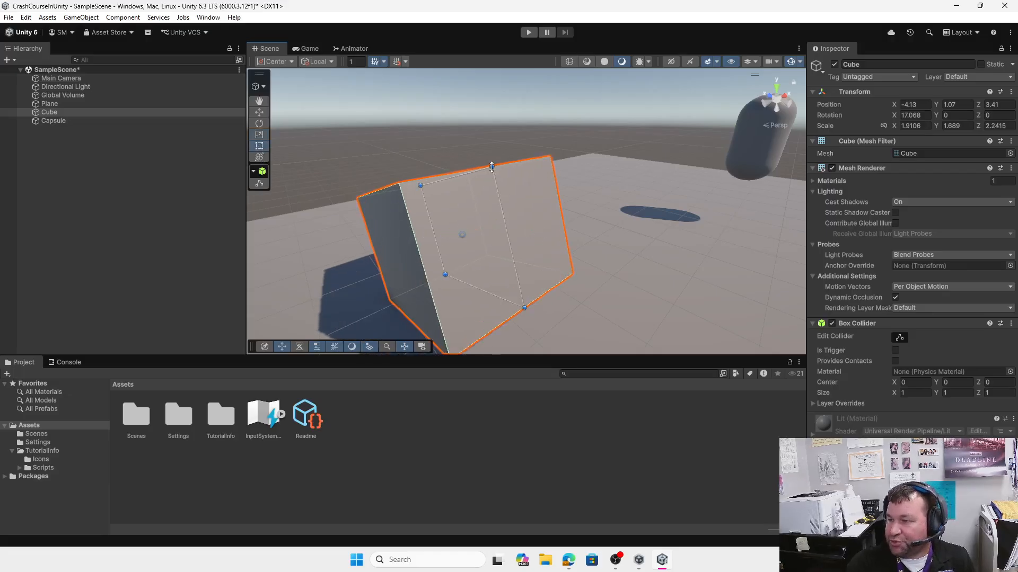
{"action": "mouse_move", "coordinate": [492, 168]}
{"action": "left_mouse_down"}
{"action": "mouse_move", "coordinate": [497, 151]}
{"action": "mouse_move", "coordinate": [498, 171]}
{"action": "left_mouse_up"}
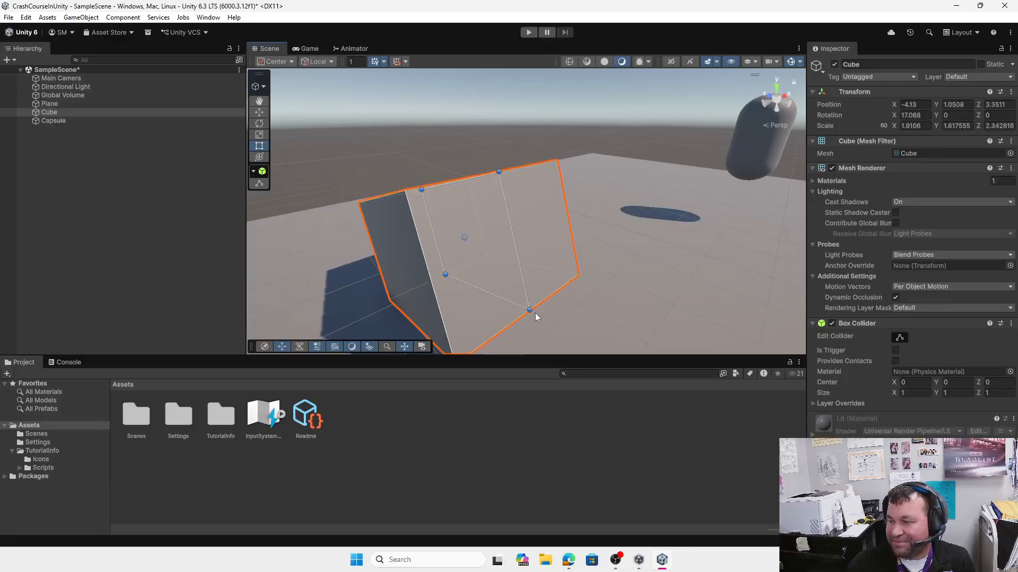
{"action": "mouse_move", "coordinate": [528, 311]}
{"action": "left_mouse_down"}
{"action": "mouse_move", "coordinate": [579, 307]}
{"action": "mouse_move", "coordinate": [544, 311]}
{"action": "left_mouse_up"}
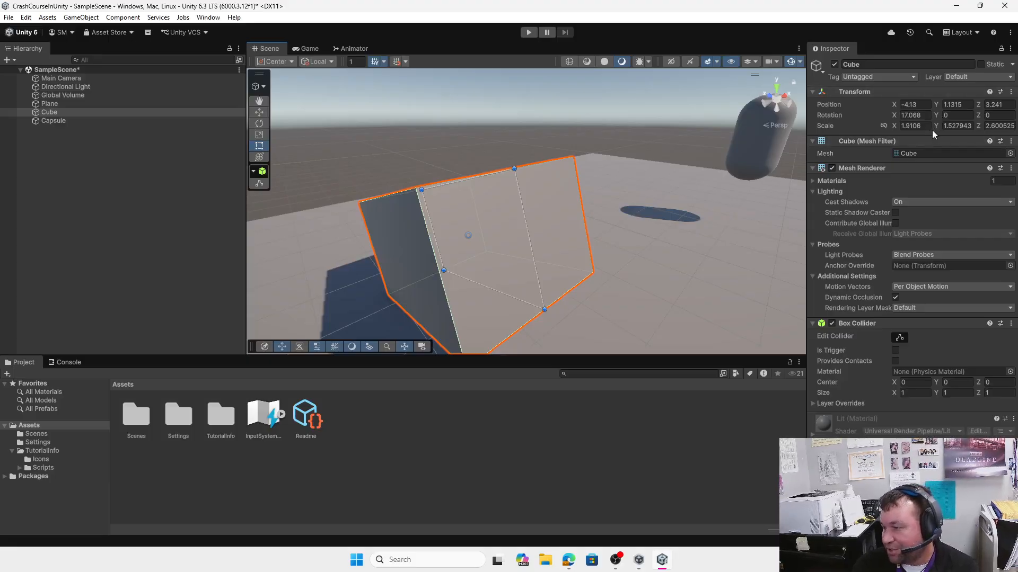
- Show the combined Transform gizmo on the cube and stretch the cube along X to a scale of about 2.79
{"action": "left_click", "coordinate": [260, 158]}
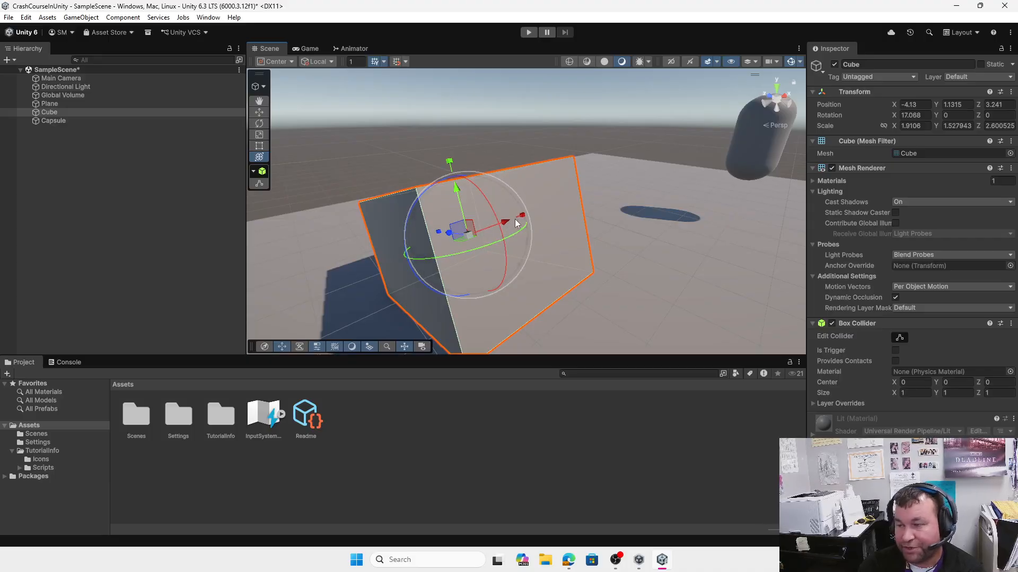
{"action": "left_click", "coordinate": [259, 135]}
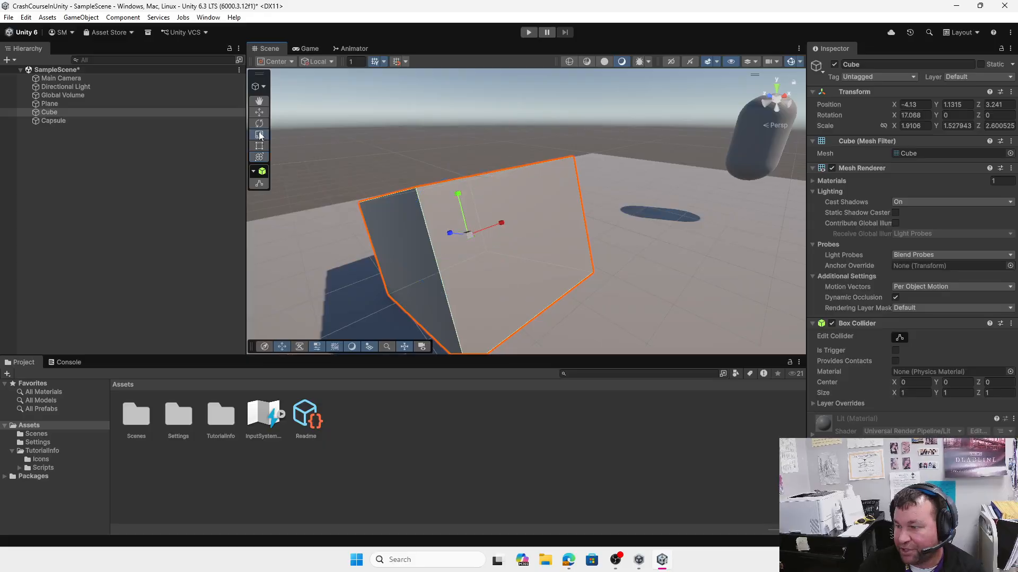
{"action": "left_click_drag", "start_coordinate": [499, 224], "coordinate": [522, 216]}
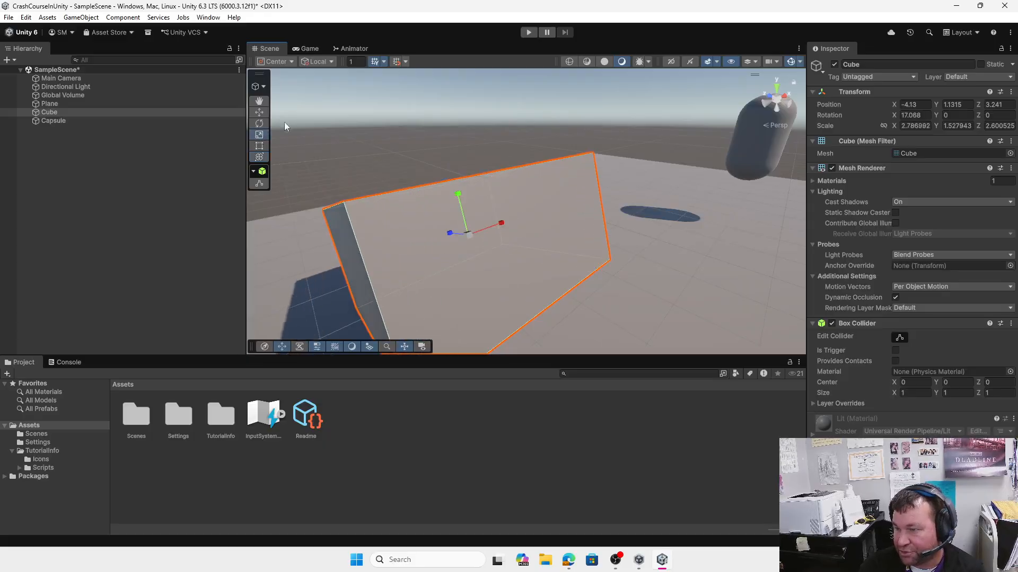
{"action": "left_click", "coordinate": [259, 123]}
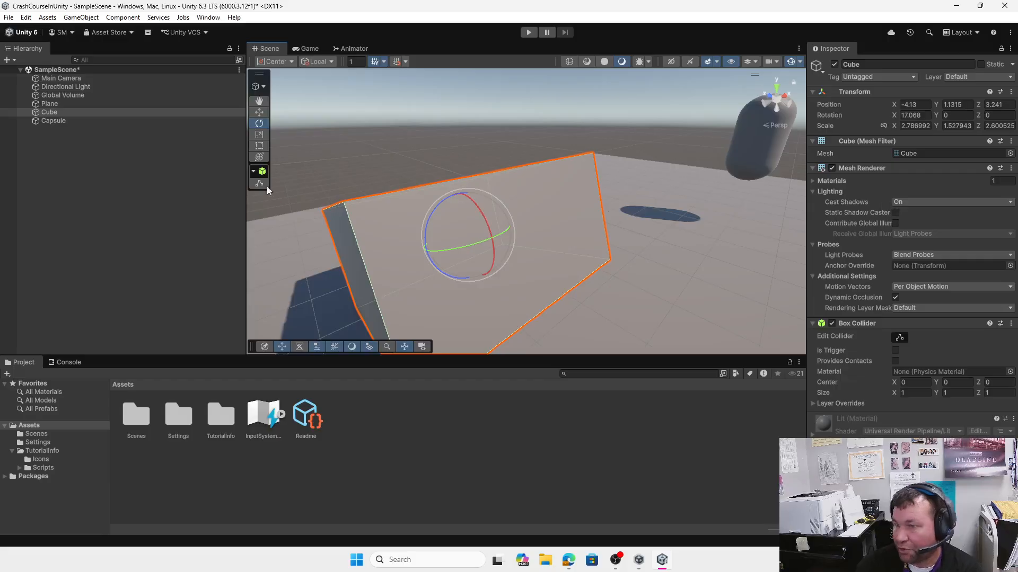
- Move the capsule in front of the Main Camera to about X 0.53, Y 1.54 and Z -7.33
{"action": "scroll", "coordinate": [477, 207], "scroll_direction": "down", "scroll_amount": 3}
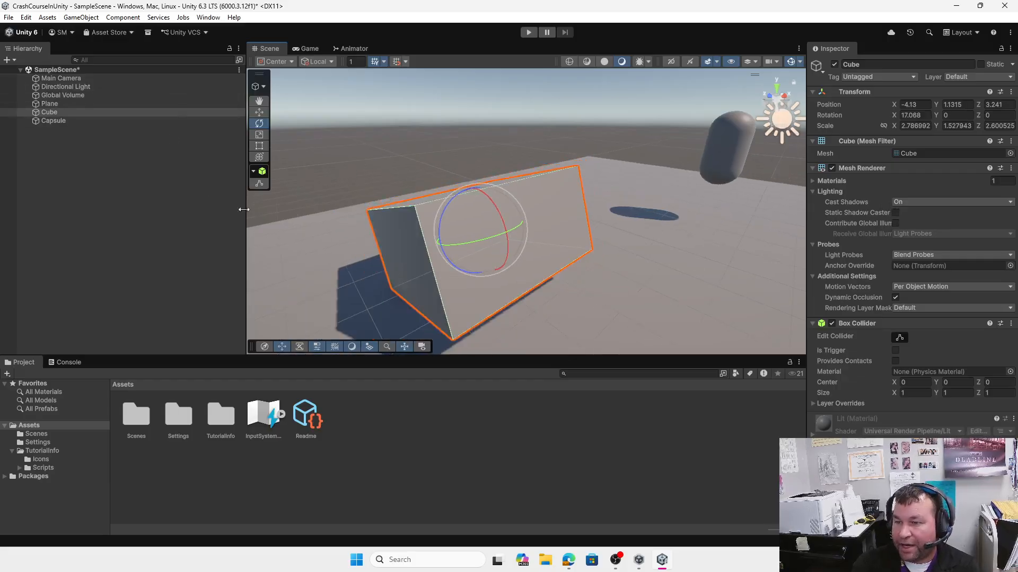
{"action": "right_click_drag", "start_coordinate": [614, 221], "coordinate": [430, 214]}
{"action": "scroll", "coordinate": [599, 190], "scroll_direction": "down", "scroll_amount": 12}
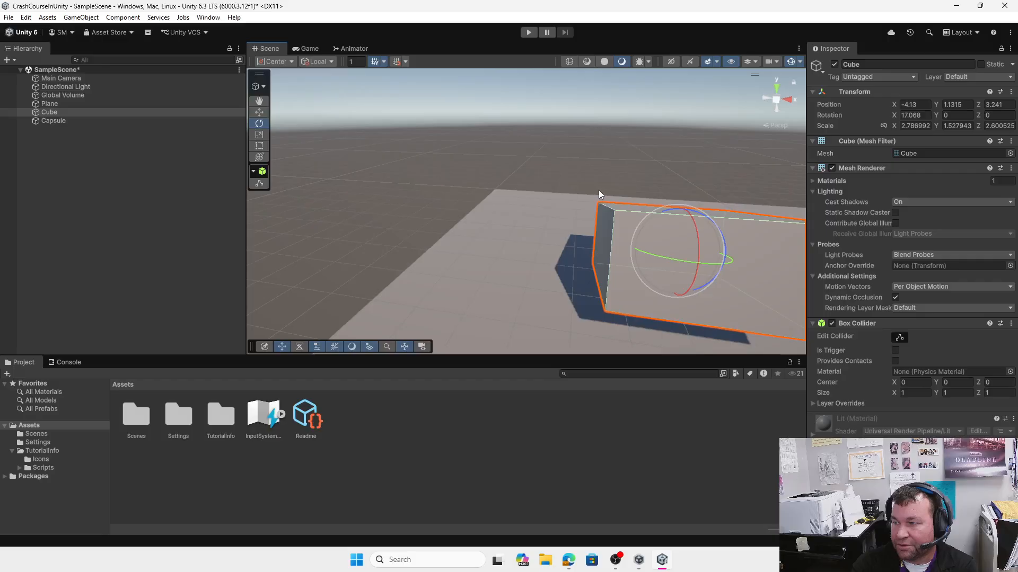
{"action": "scroll", "coordinate": [614, 222], "scroll_direction": "down", "scroll_amount": 6}
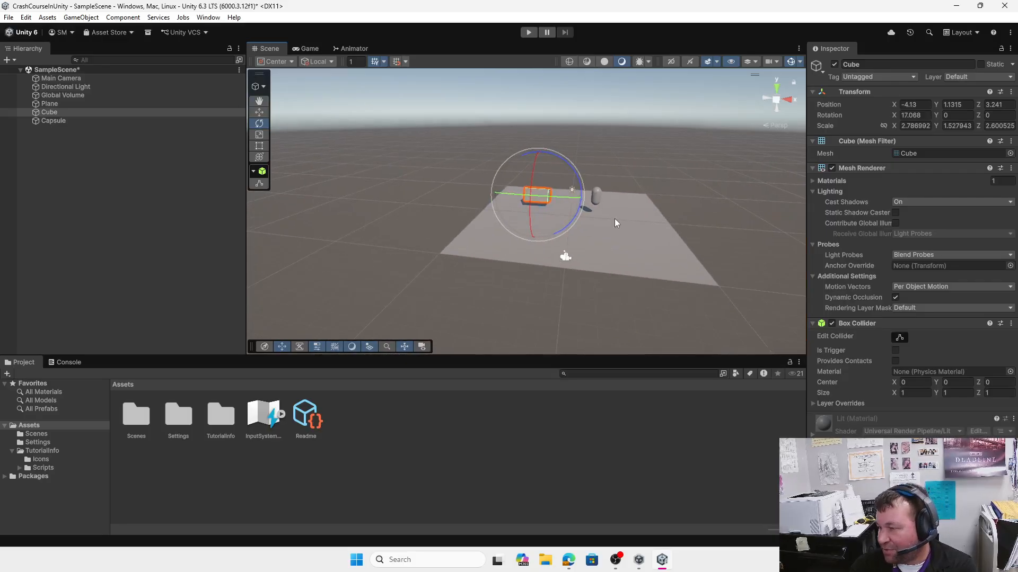
{"action": "left_click", "coordinate": [594, 200]}
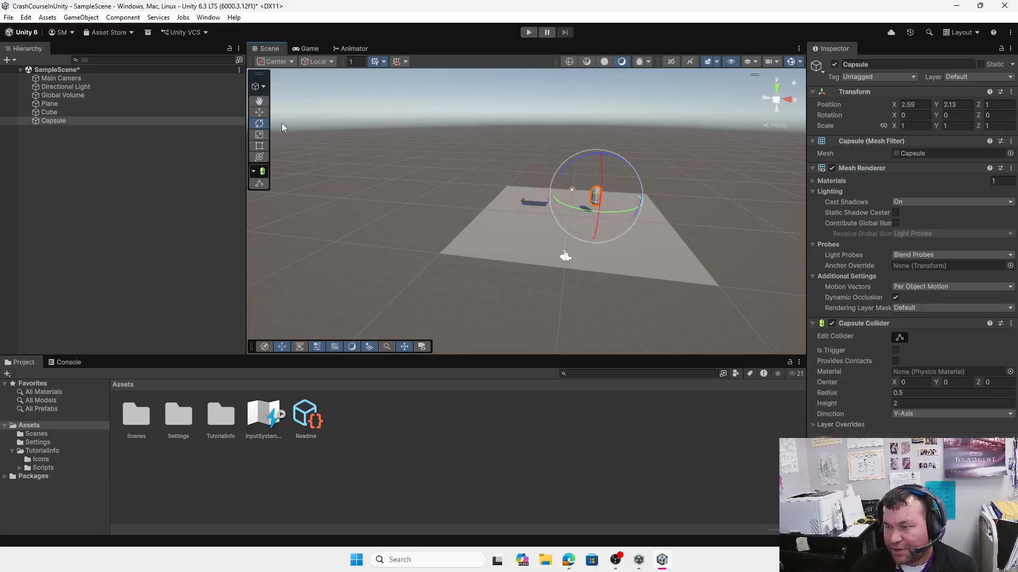
{"action": "left_click", "coordinate": [259, 113]}
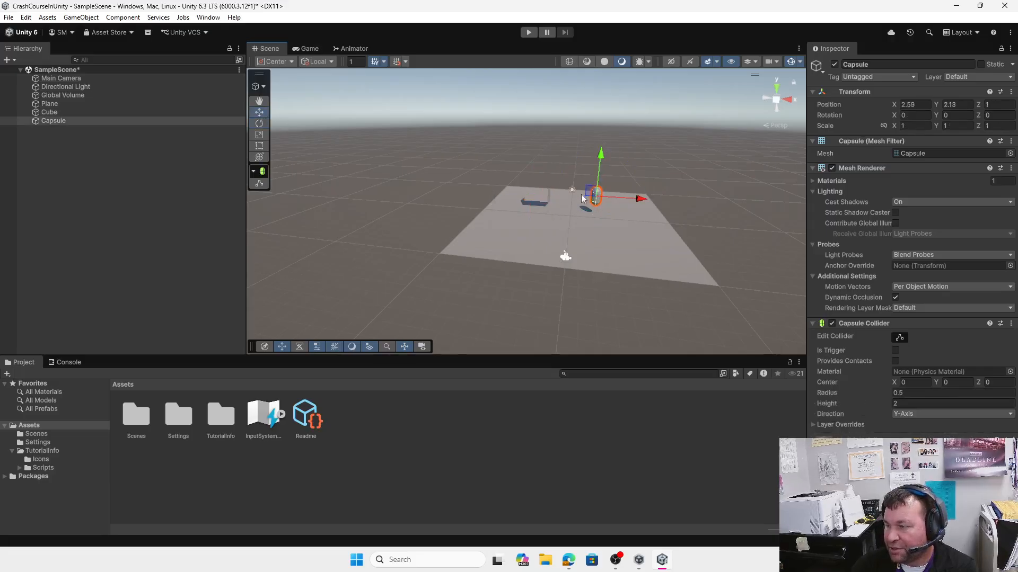
{"action": "right_click_drag", "start_coordinate": [581, 193], "coordinate": [441, 211]}
{"action": "middle_click_drag", "start_coordinate": [442, 211], "coordinate": [586, 224]}
{"action": "left_click_drag", "start_coordinate": [621, 188], "coordinate": [663, 223]}
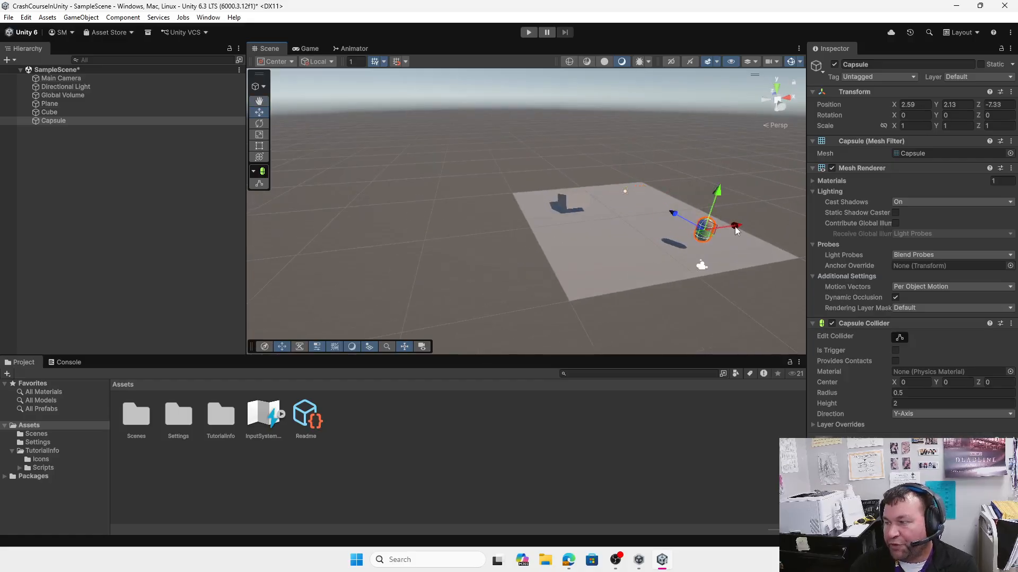
{"action": "left_click_drag", "start_coordinate": [734, 231], "coordinate": [715, 234]}
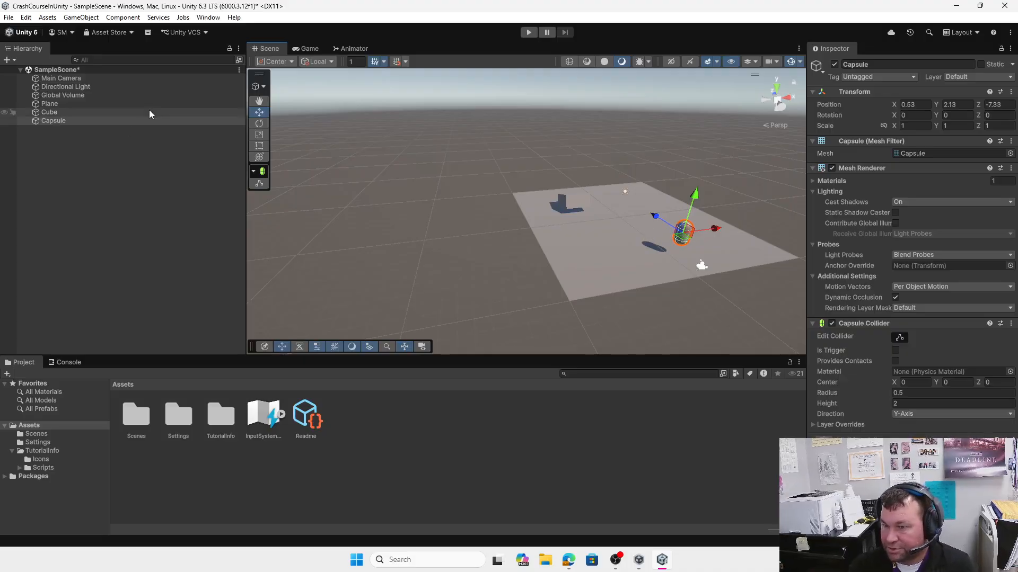
{"action": "left_click_drag", "start_coordinate": [694, 204], "coordinate": [692, 211]}
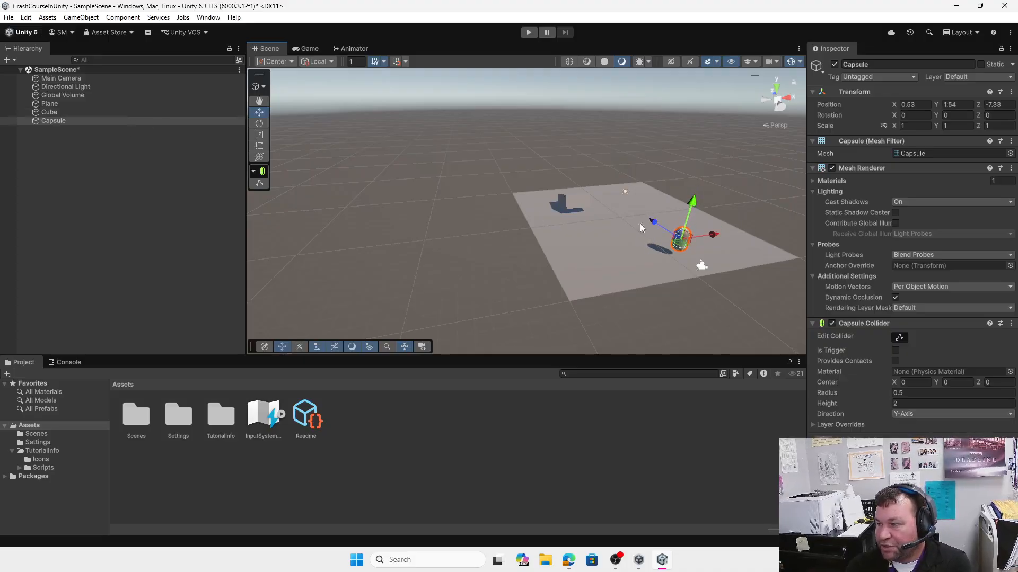
- Select the Main Camera and examine how the capsule and cube look in the Game view, returning to the Scene view
{"action": "left_click", "coordinate": [52, 79]}
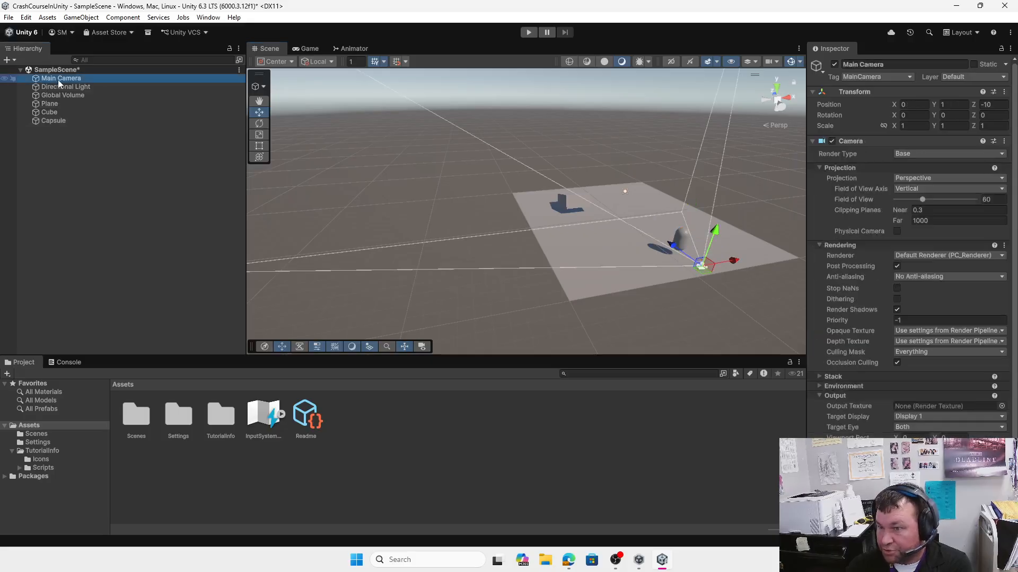
{"action": "left_click", "coordinate": [305, 48]}
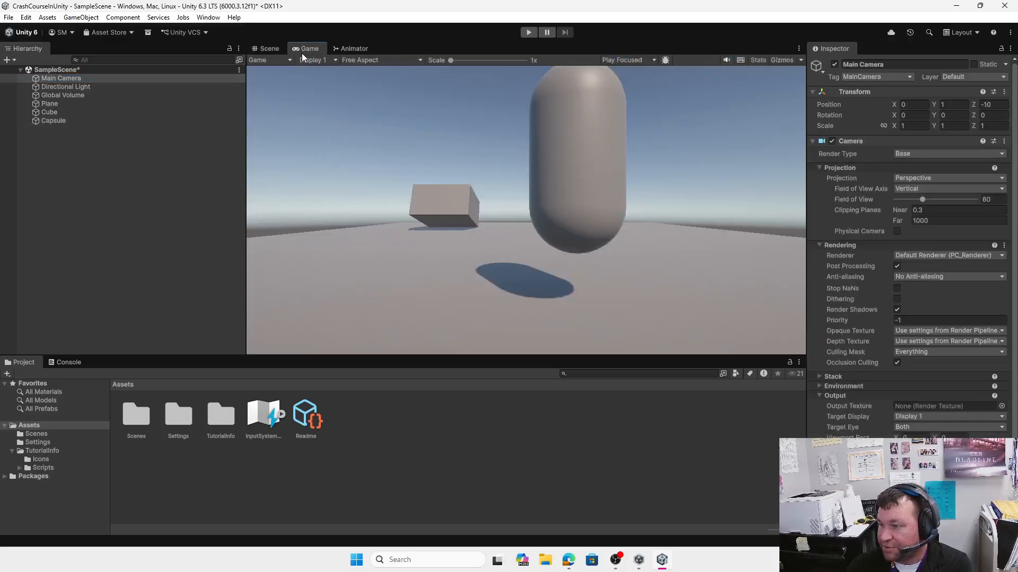
{"action": "left_click", "coordinate": [267, 48]}
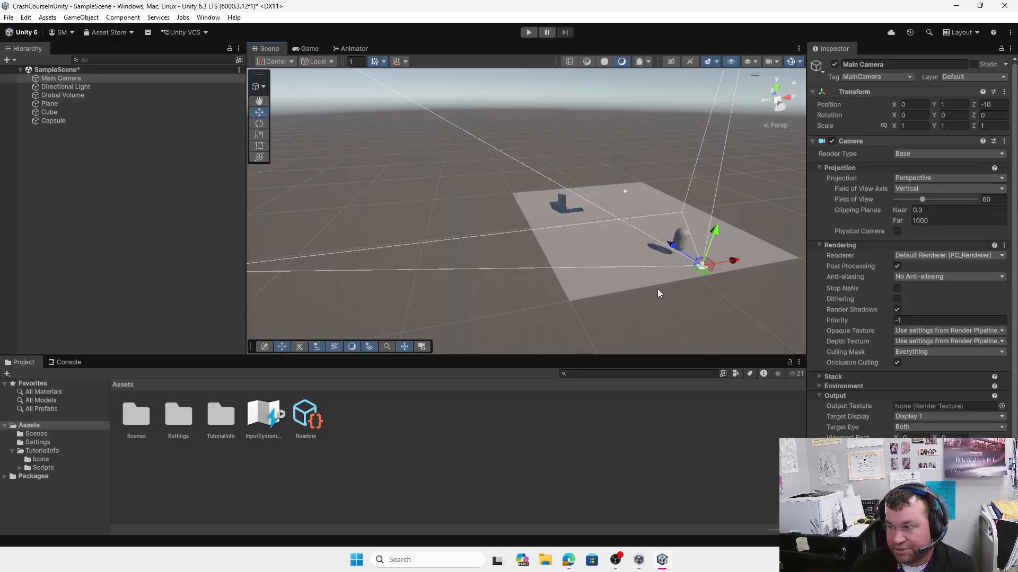
- Add a 3D sphere to the scene
{"action": "left_click", "coordinate": [572, 205]}
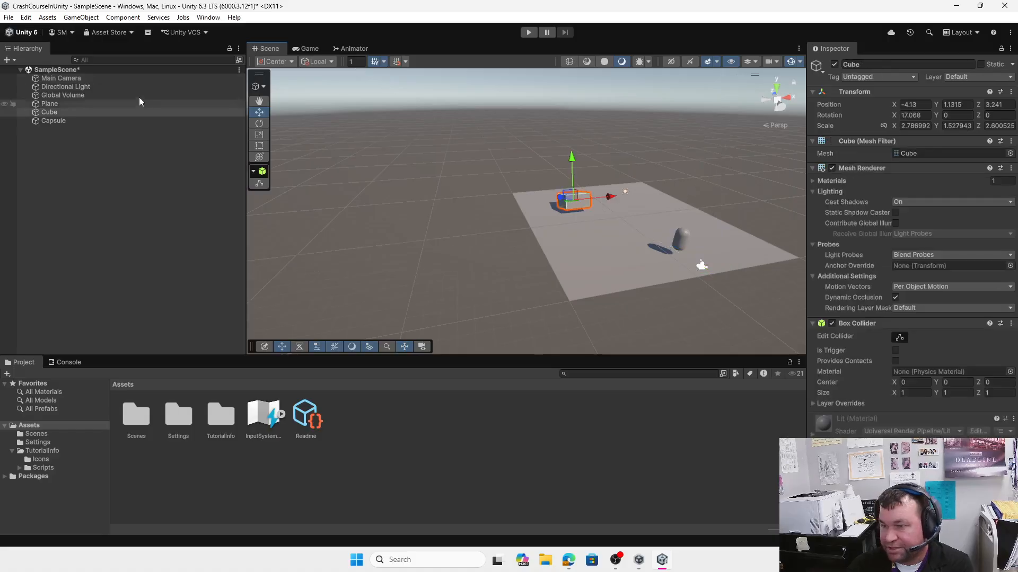
{"action": "left_click", "coordinate": [9, 60]}
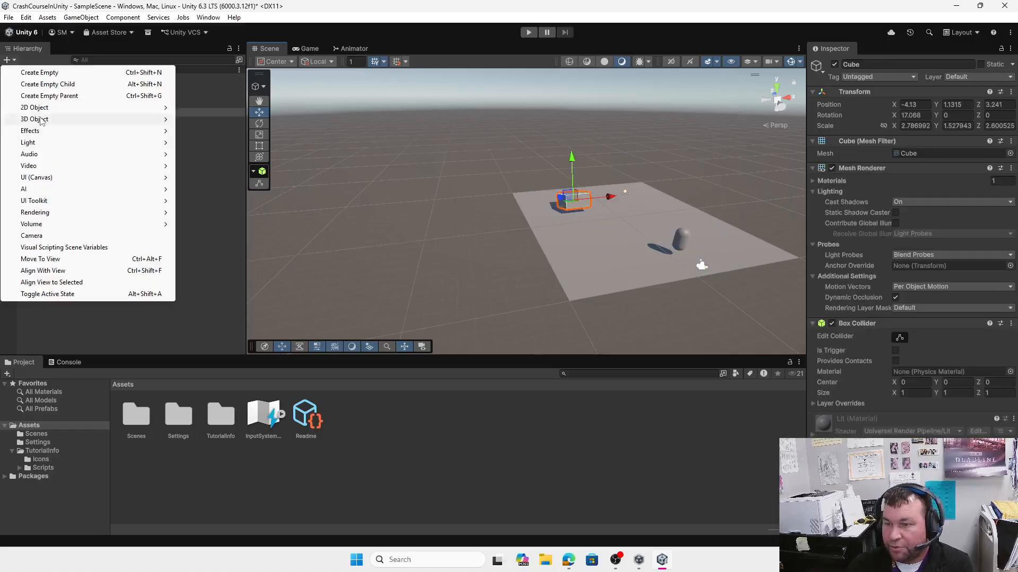
{"action": "mouse_move", "coordinate": [41, 121]}
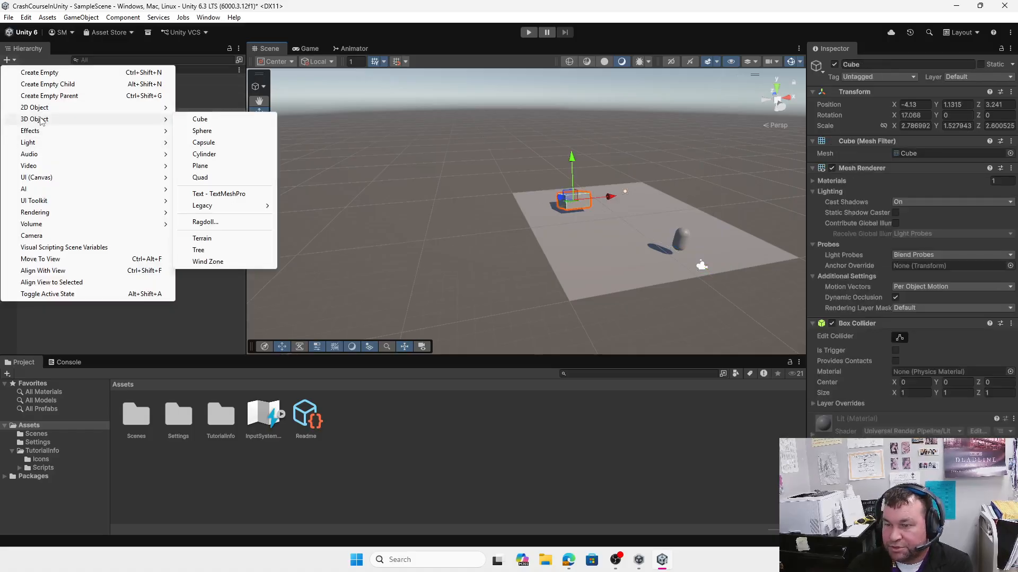
{"action": "left_click", "coordinate": [218, 131]}
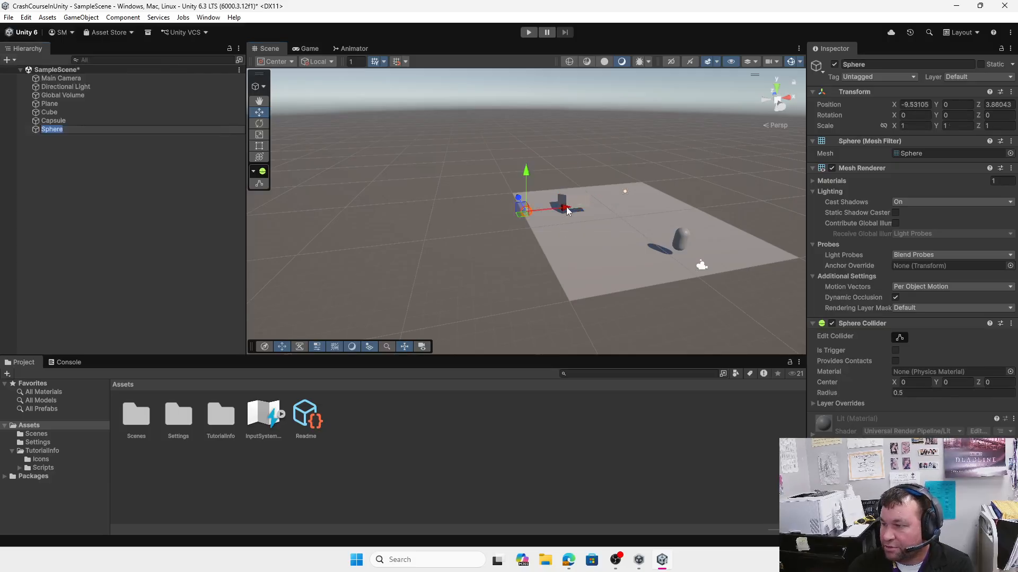
- Move the sphere above the plane, behind the capsule, to about X 0.69, Y 2.76 and Z -4.05
{"action": "left_click_drag", "start_coordinate": [566, 208], "coordinate": [669, 194]}
{"action": "left_click_drag", "start_coordinate": [643, 160], "coordinate": [646, 144]}
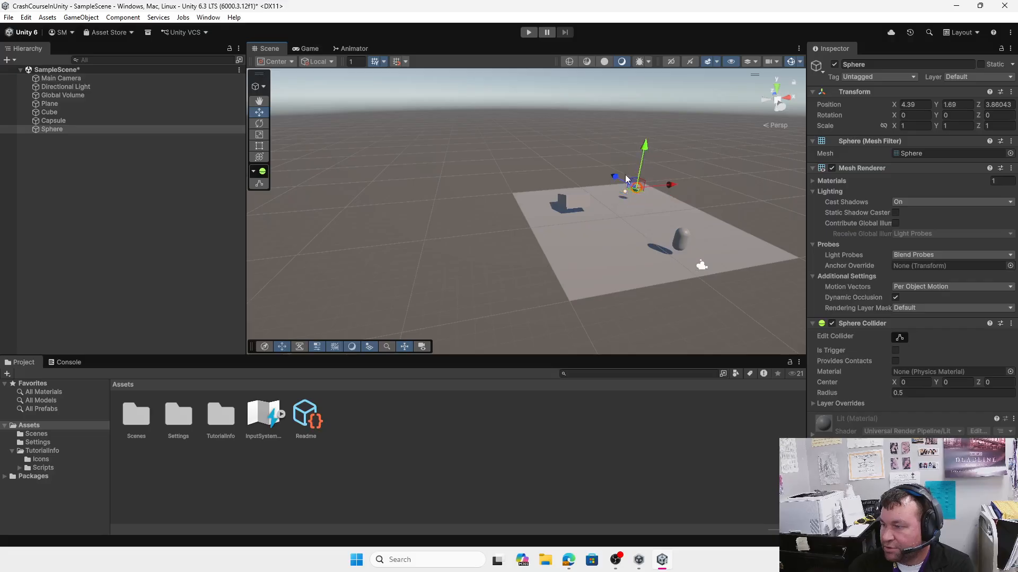
{"action": "left_click_drag", "start_coordinate": [670, 187], "coordinate": [634, 217]}
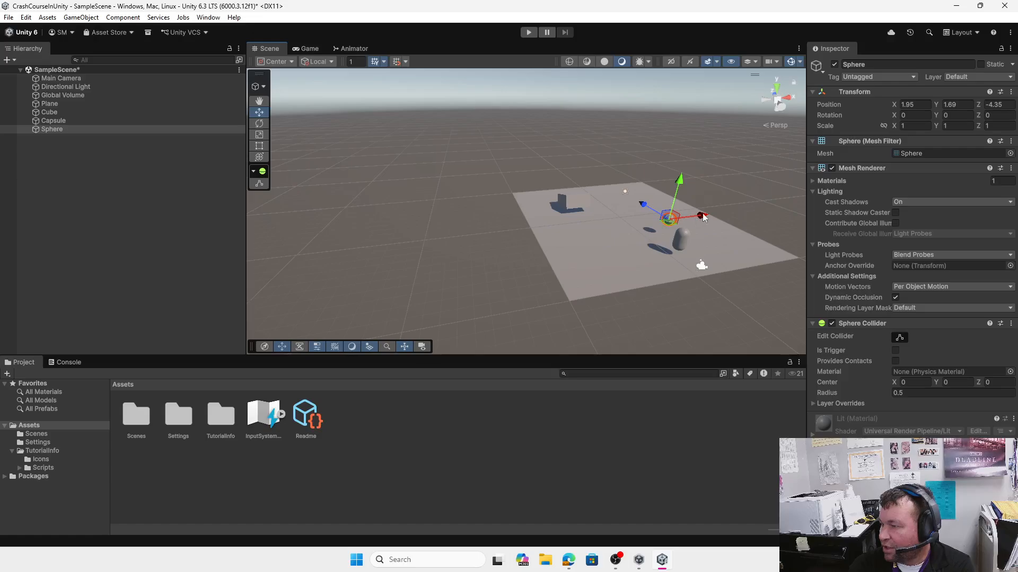
{"action": "mouse_move", "coordinate": [703, 217]}
{"action": "left_mouse_down"}
{"action": "mouse_move", "coordinate": [725, 217]}
{"action": "mouse_move", "coordinate": [692, 226]}
{"action": "left_mouse_up"}
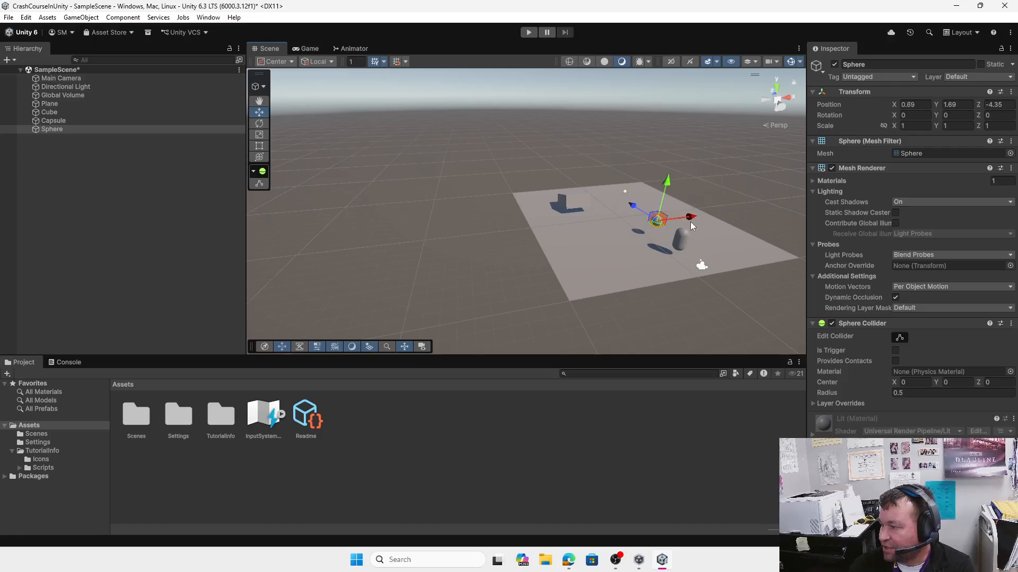
{"action": "mouse_move", "coordinate": [635, 208]}
{"action": "left_mouse_down"}
{"action": "mouse_move", "coordinate": [604, 204]}
{"action": "mouse_move", "coordinate": [638, 218]}
{"action": "mouse_move", "coordinate": [618, 208]}
{"action": "mouse_move", "coordinate": [630, 219]}
{"action": "left_mouse_up"}
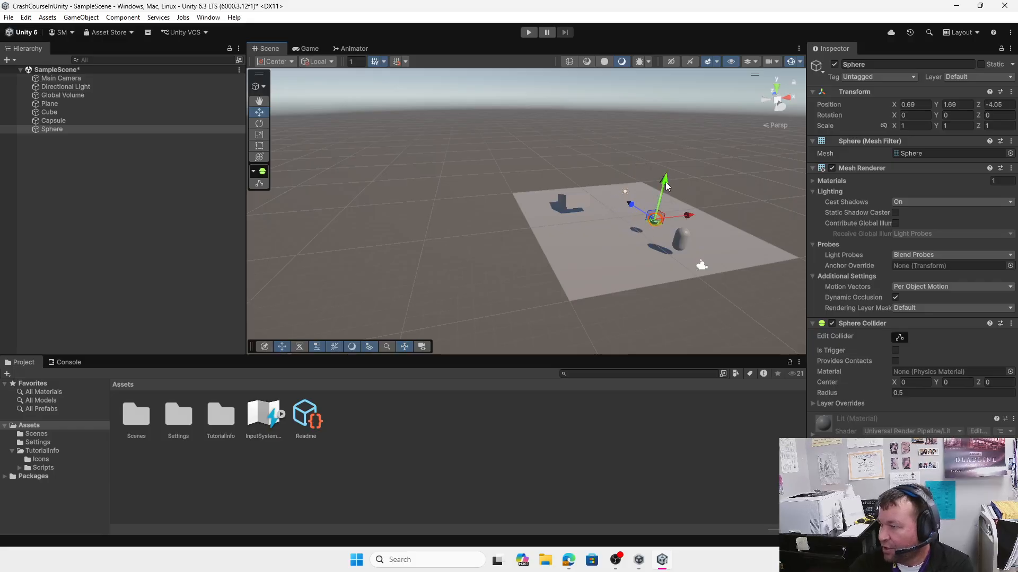
{"action": "mouse_move", "coordinate": [667, 186]}
{"action": "left_mouse_down"}
{"action": "mouse_move", "coordinate": [668, 160]}
{"action": "mouse_move", "coordinate": [676, 183]}
{"action": "mouse_move", "coordinate": [676, 173]}
{"action": "left_mouse_up"}
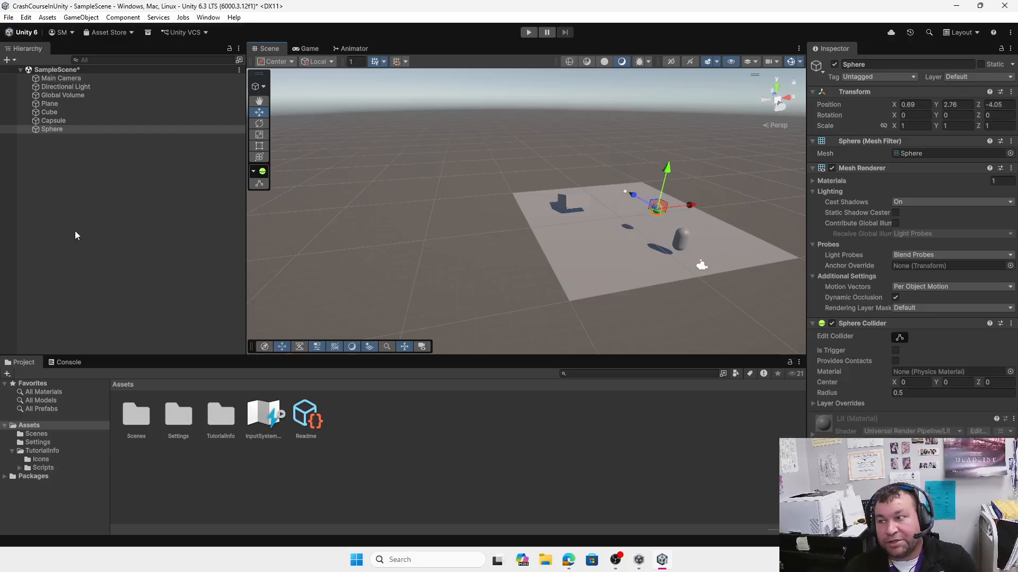
- Create an empty game object in the scene and name it Shapes
{"action": "left_click", "coordinate": [10, 59]}
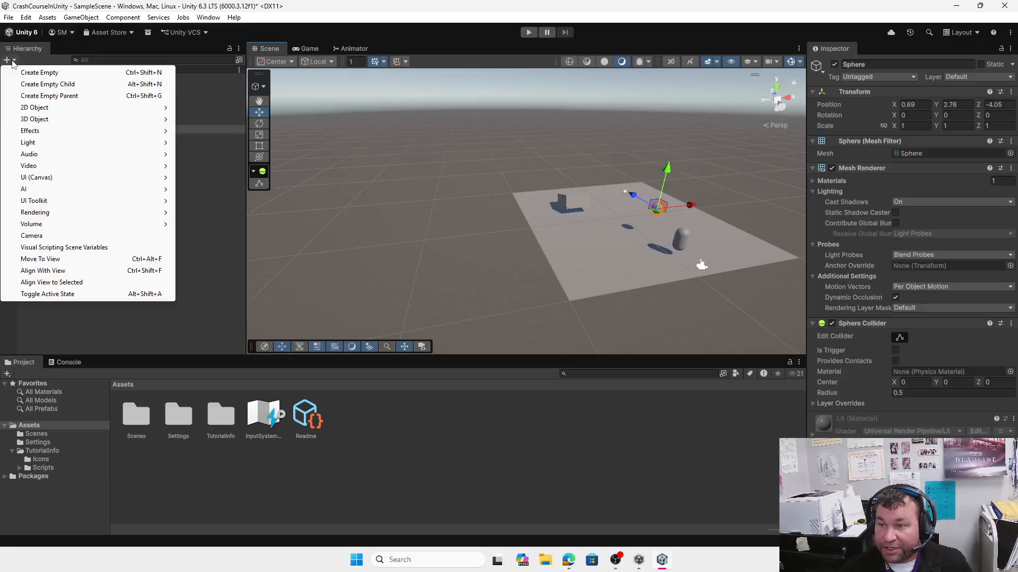
{"action": "left_click", "coordinate": [196, 273]}
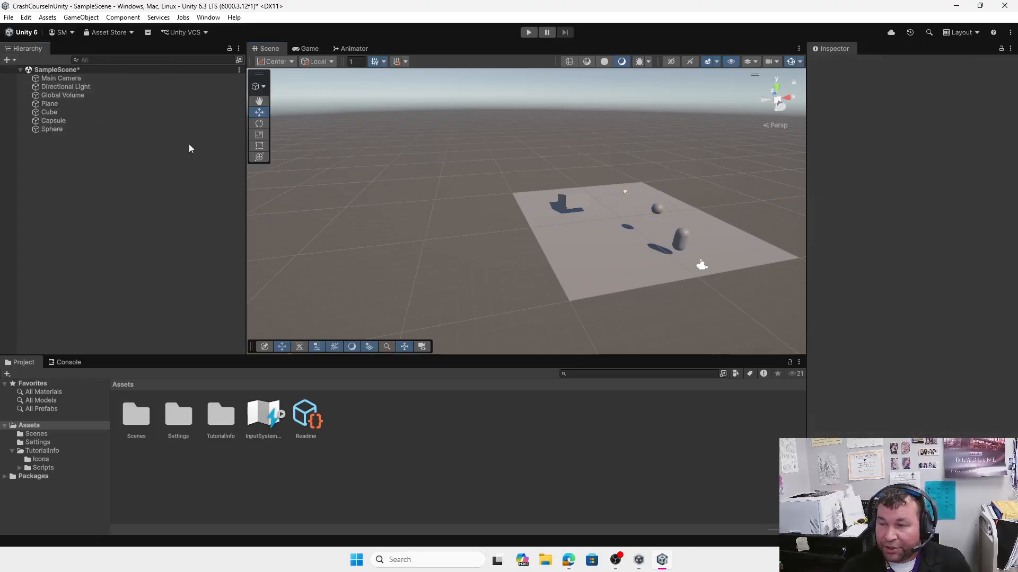
{"action": "left_click", "coordinate": [9, 60]}
{"action": "left_click", "coordinate": [32, 71]}
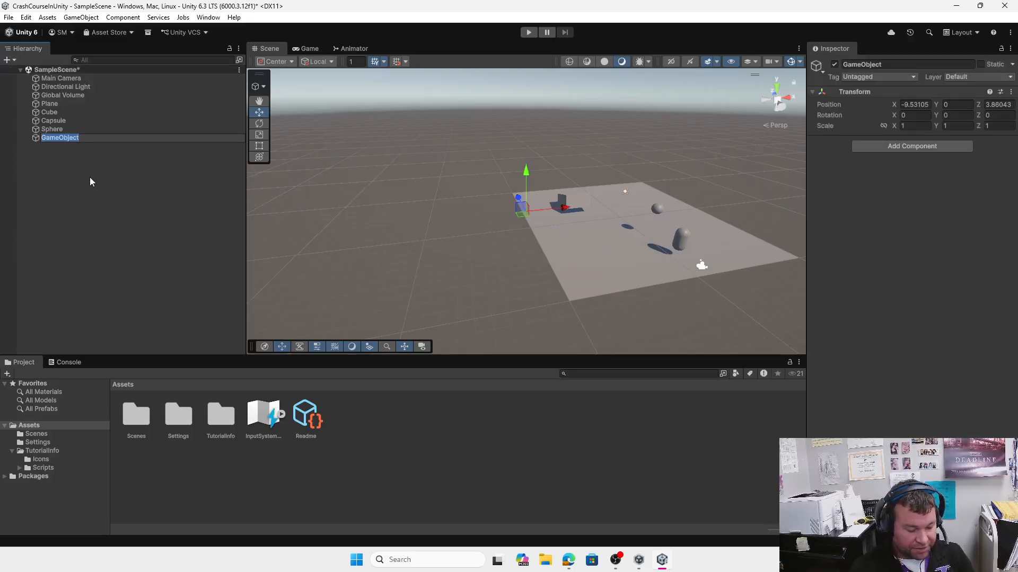
{"action": "type", "text": "Shapes"}
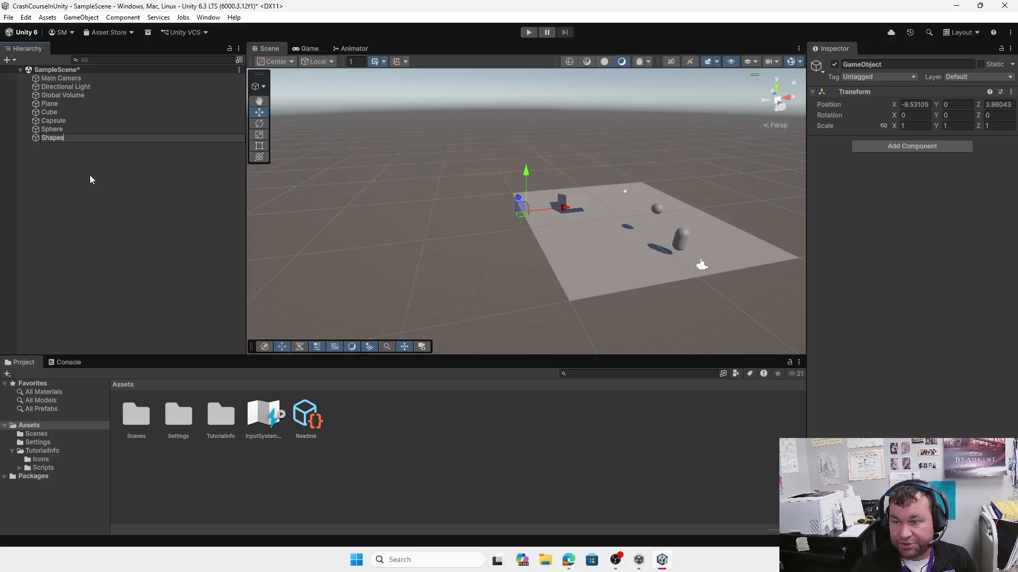
{"action": "left_click", "coordinate": [85, 179]}
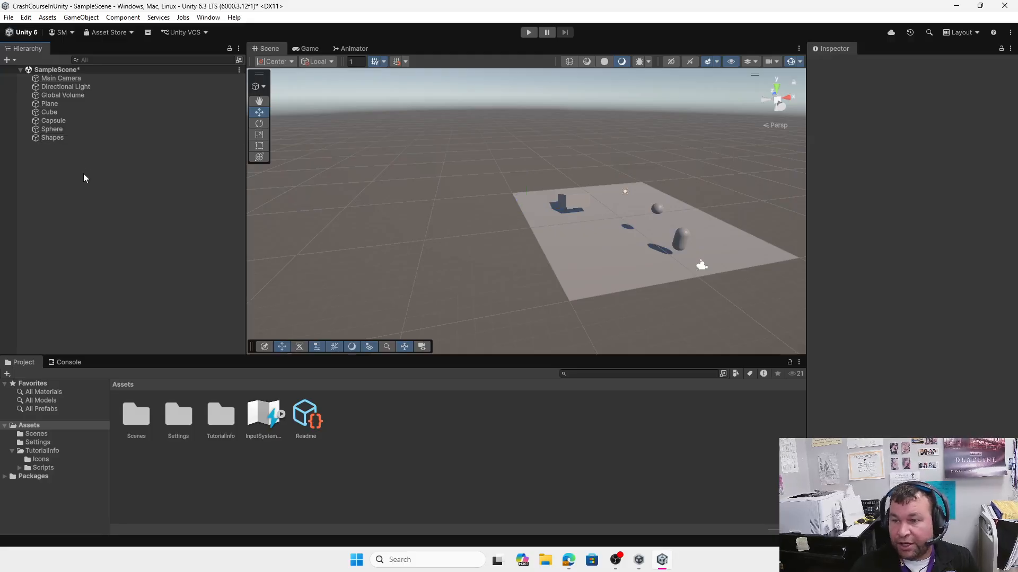
- Make the sphere and the plane children of the Shapes object
{"action": "left_click", "coordinate": [53, 138]}
{"action": "left_click_drag", "start_coordinate": [56, 129], "coordinate": [58, 131]}
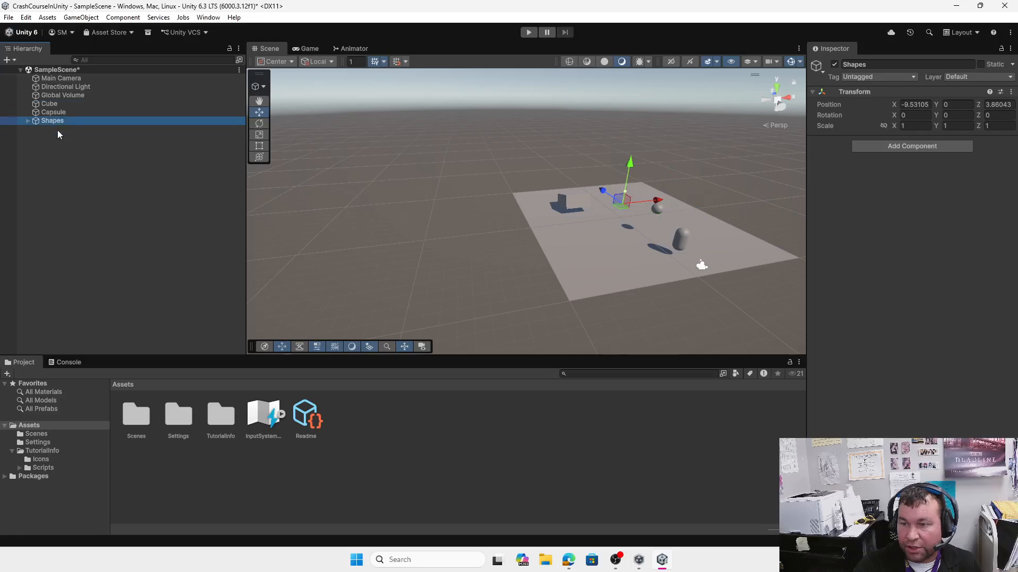
{"action": "left_click", "coordinate": [26, 121]}
{"action": "left_click", "coordinate": [27, 122]}
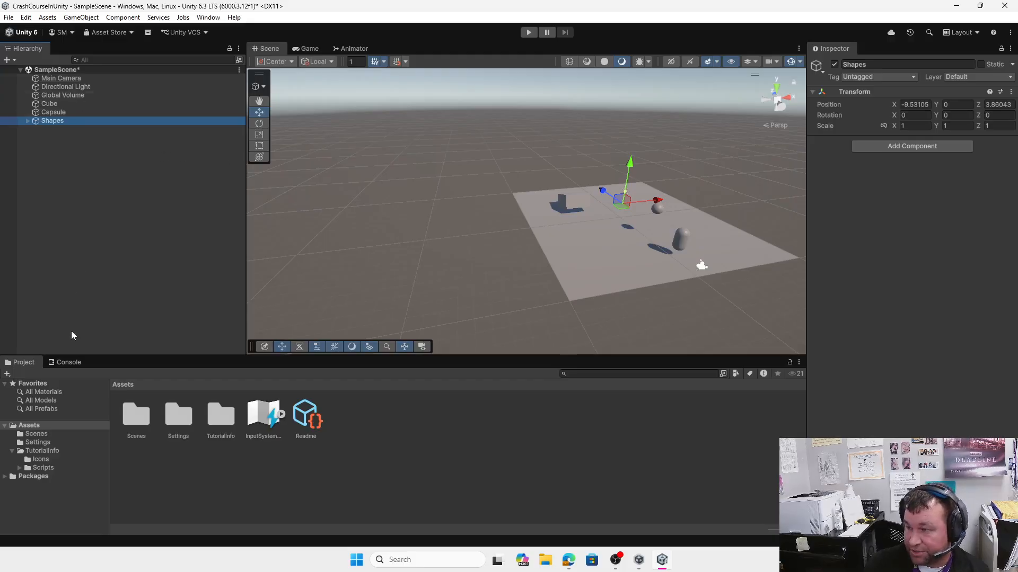
- Make the cube a child of Shapes and show how the group expands and collapses
{"action": "left_click_drag", "start_coordinate": [47, 104], "coordinate": [53, 122]}
{"action": "left_click", "coordinate": [28, 113]}
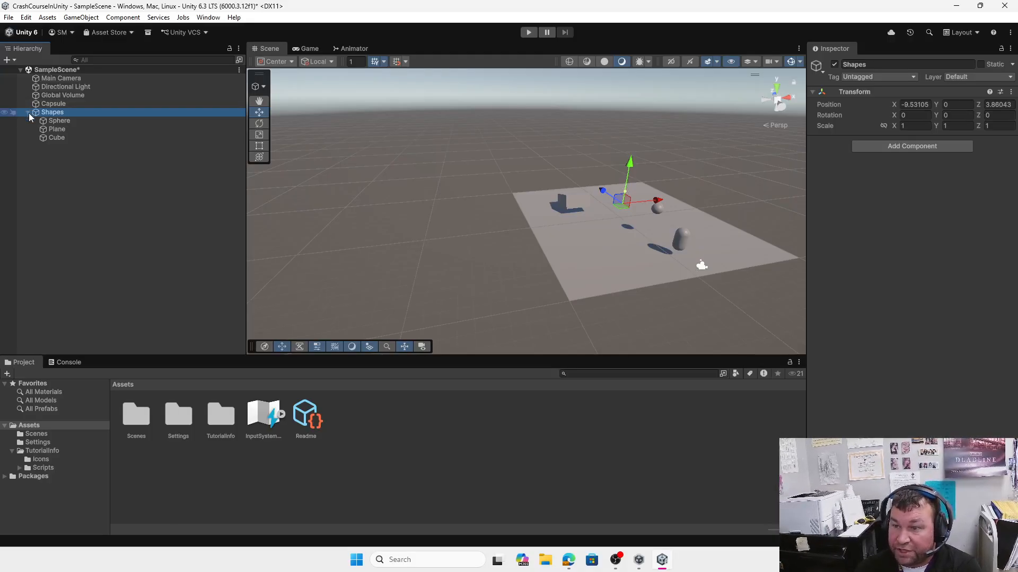
{"action": "left_click", "coordinate": [28, 113]}
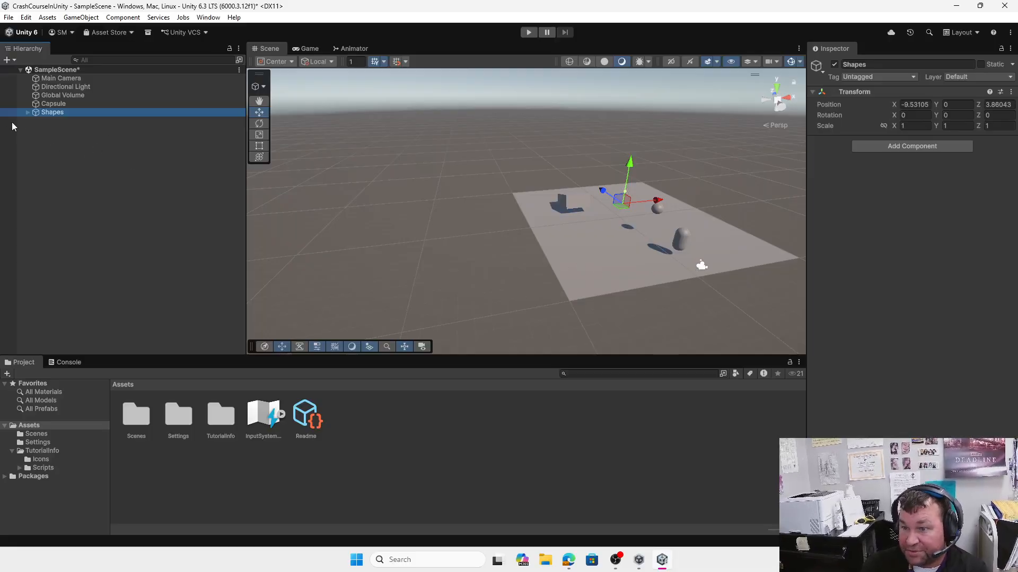
{"action": "left_click", "coordinate": [27, 113]}
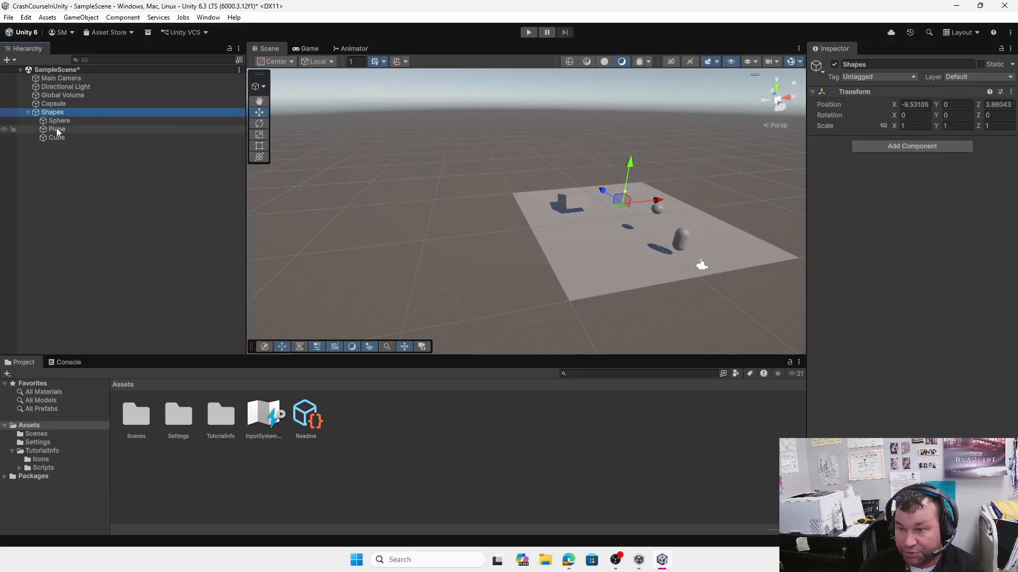
{"action": "left_click", "coordinate": [25, 112]}
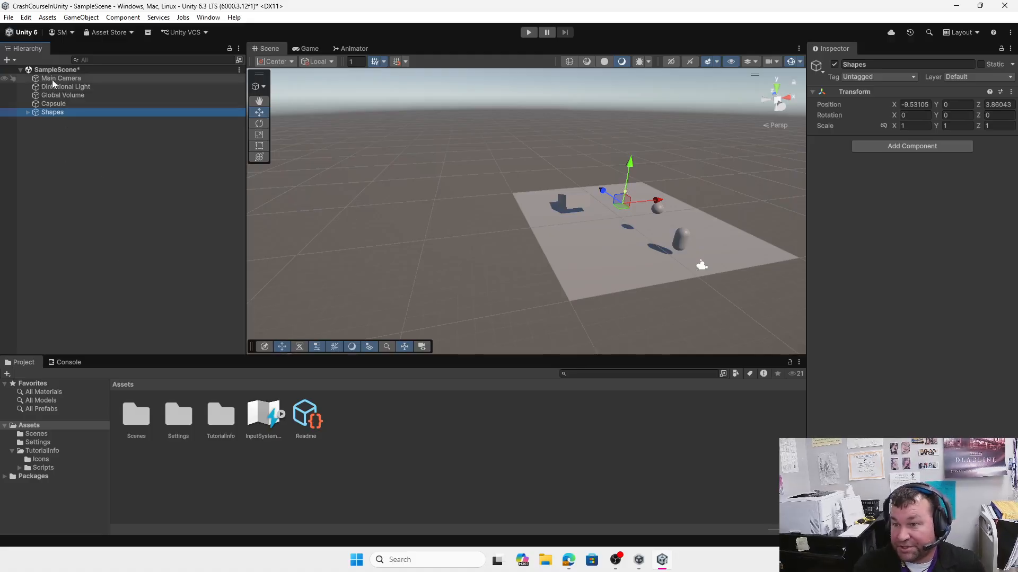
- Check the scene in the Game view and return to the Scene view
{"action": "mouse_move", "coordinate": [734, 239]}
{"action": "right_mouse_down"}
{"action": "mouse_move", "coordinate": [648, 240]}
{"action": "mouse_move", "coordinate": [711, 229]}
{"action": "mouse_move", "coordinate": [715, 239]}
{"action": "right_mouse_up"}
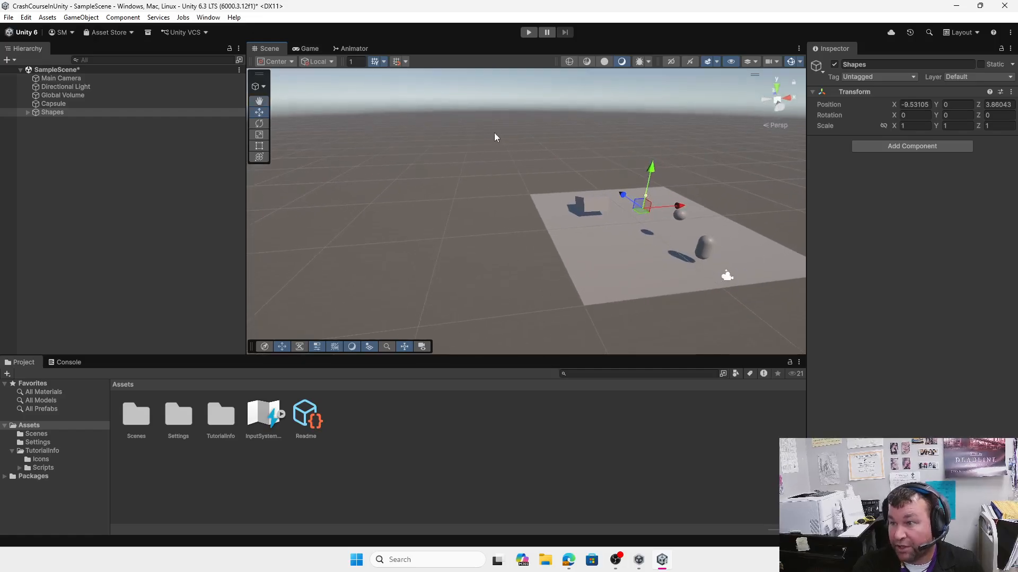
{"action": "left_click", "coordinate": [308, 48]}
{"action": "left_click", "coordinate": [276, 49]}
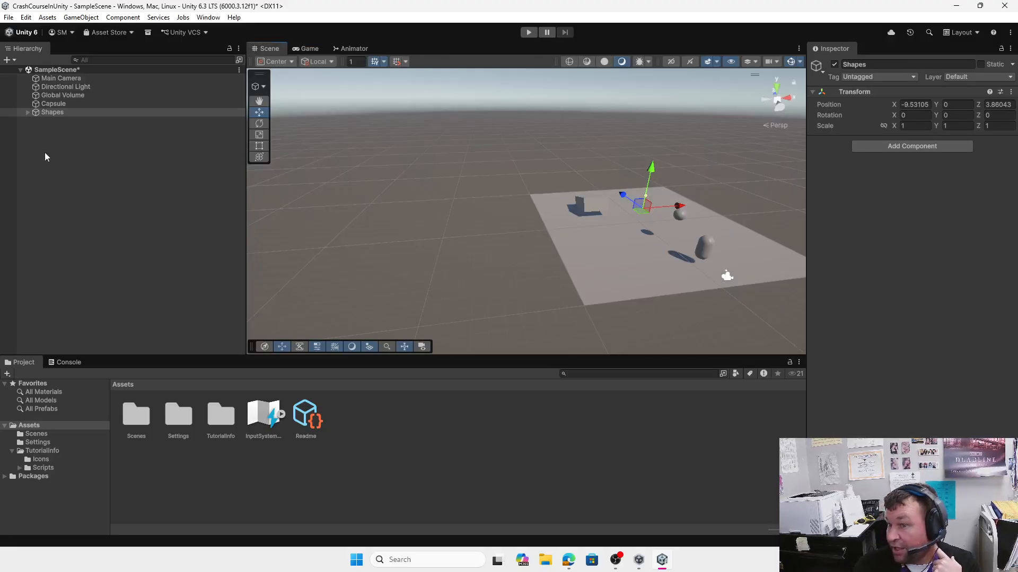
- Select the capsule and the nested sphere in turn to examine the objects in the scene, ending on the capsule
{"action": "left_click", "coordinate": [53, 104]}
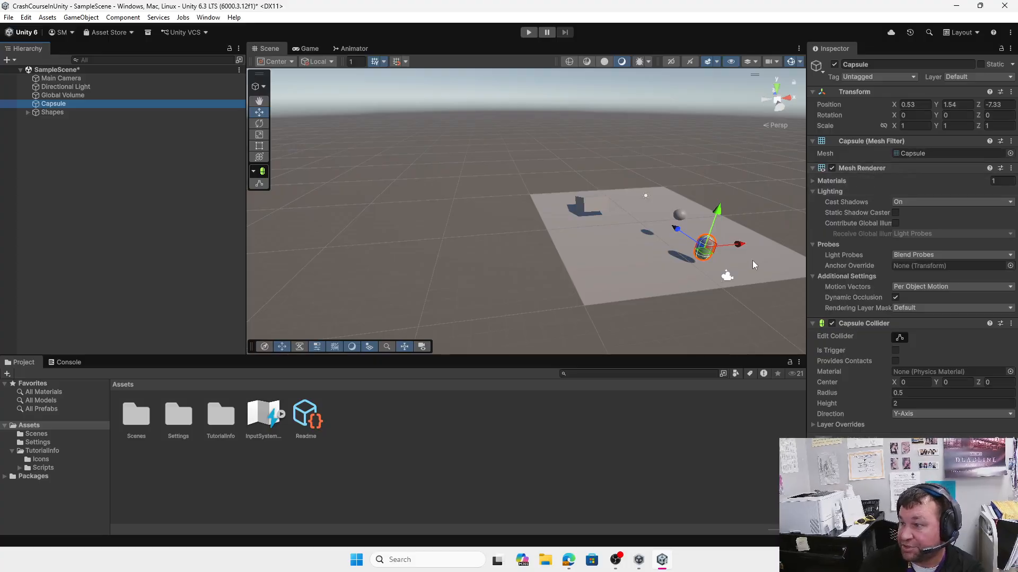
{"action": "middle_click_drag", "start_coordinate": [753, 266], "coordinate": [694, 276]}
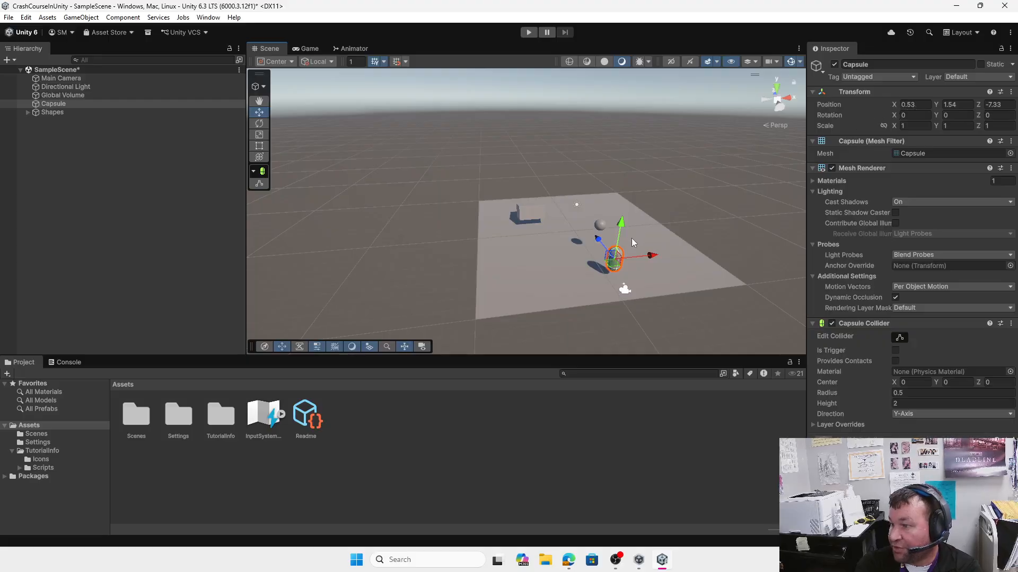
{"action": "left_click", "coordinate": [603, 226]}
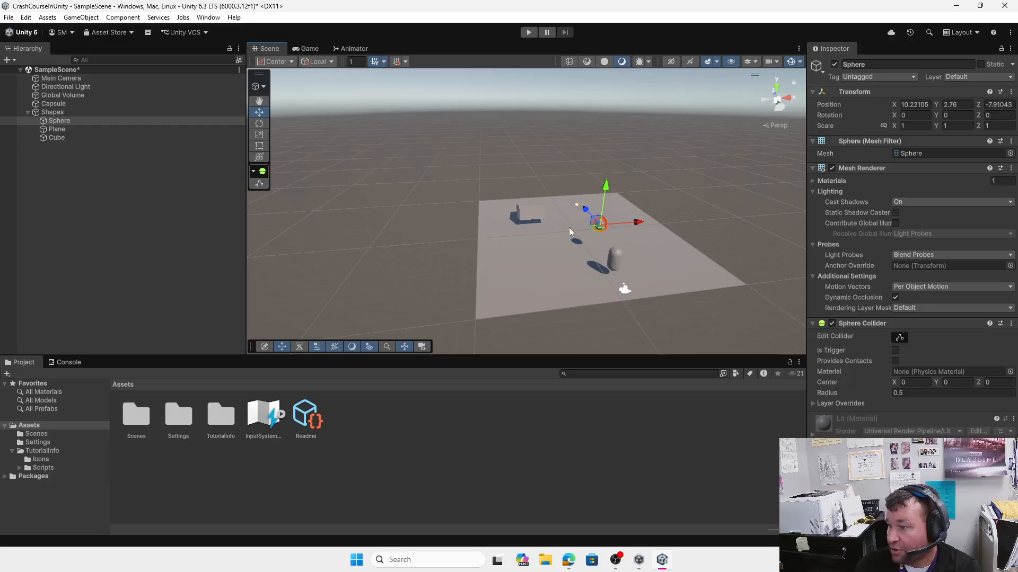
{"action": "left_click", "coordinate": [618, 259]}
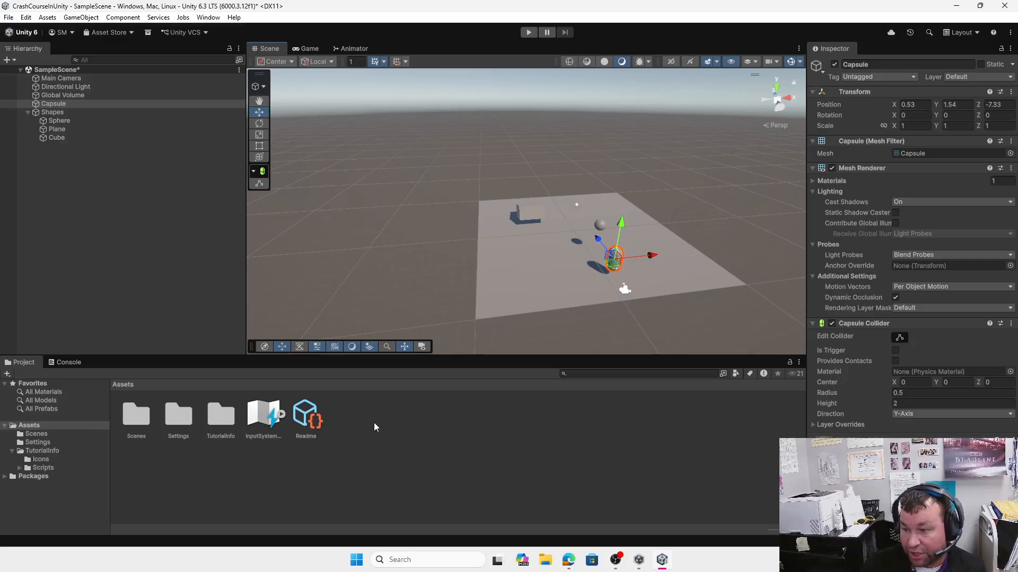
- Create a folder named Materials in Assets
{"action": "right_click", "coordinate": [346, 433]}
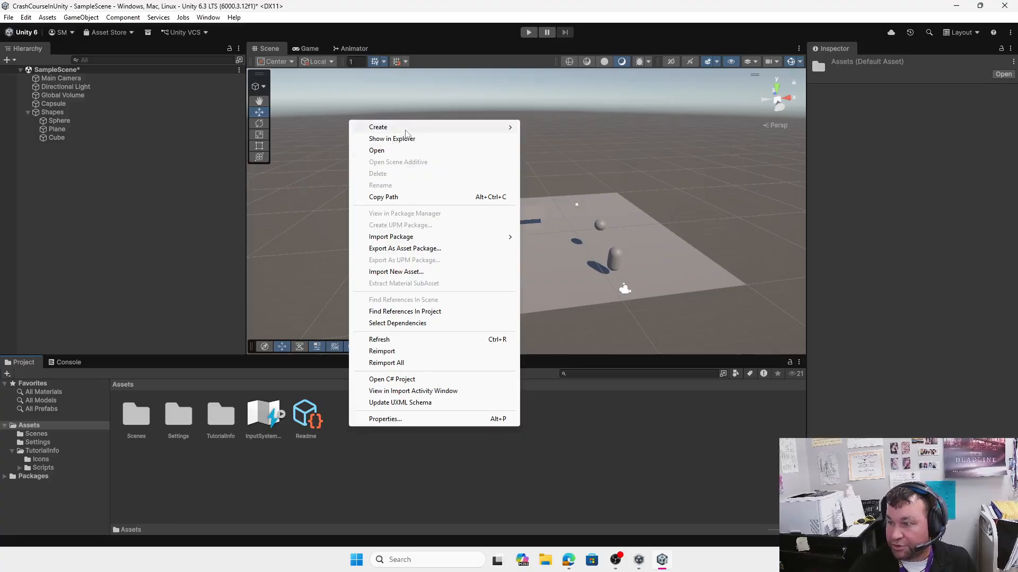
{"action": "mouse_move", "coordinate": [392, 127]}
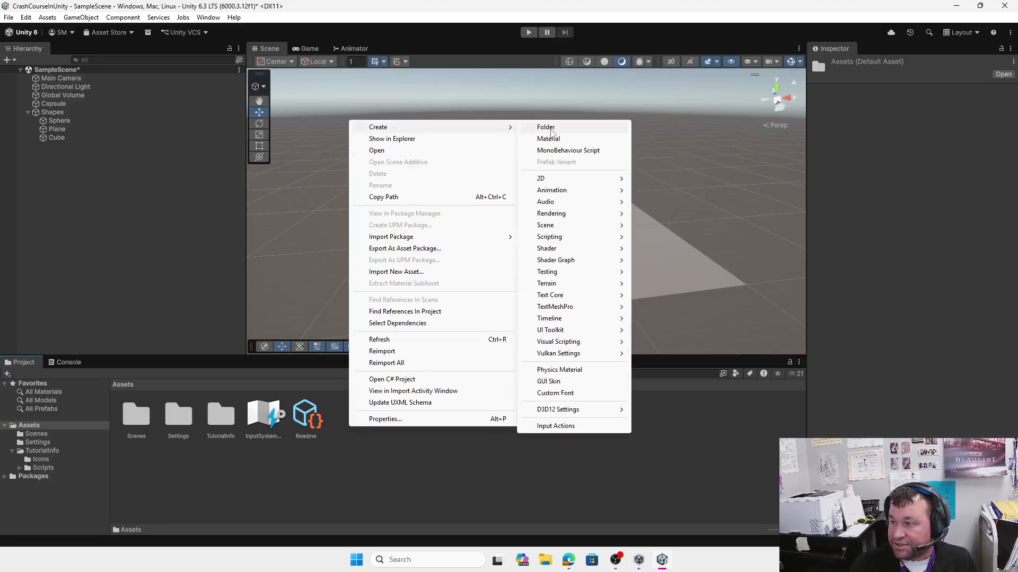
{"action": "left_click", "coordinate": [546, 127]}
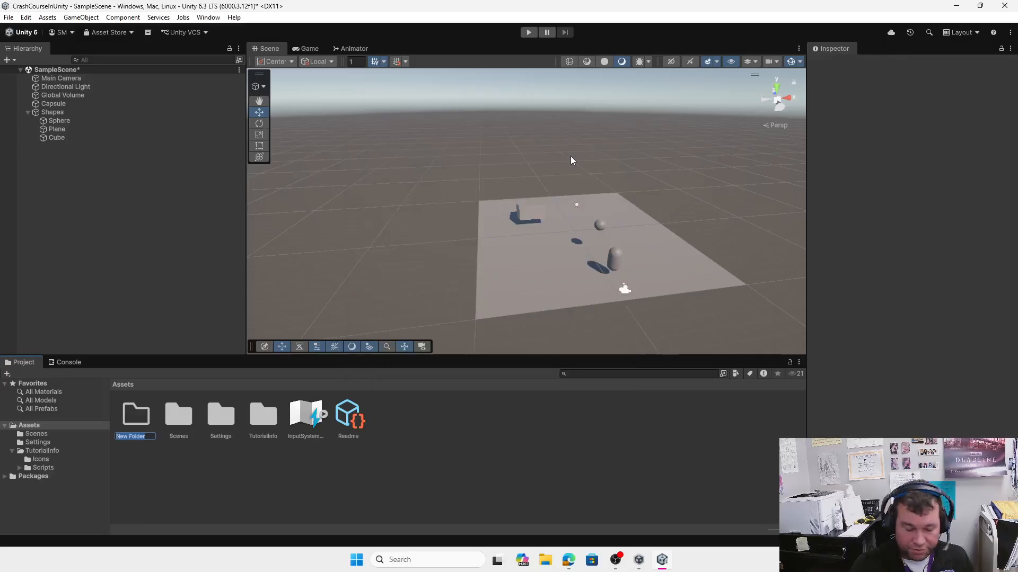
{"action": "type", "text": "M"}
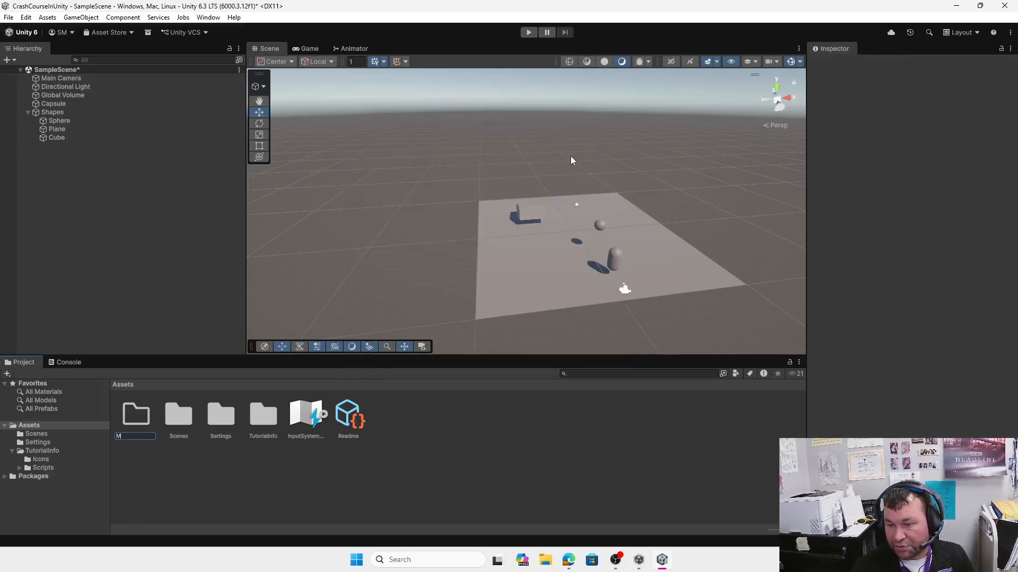
{"action": "type", "text": "aterials"}
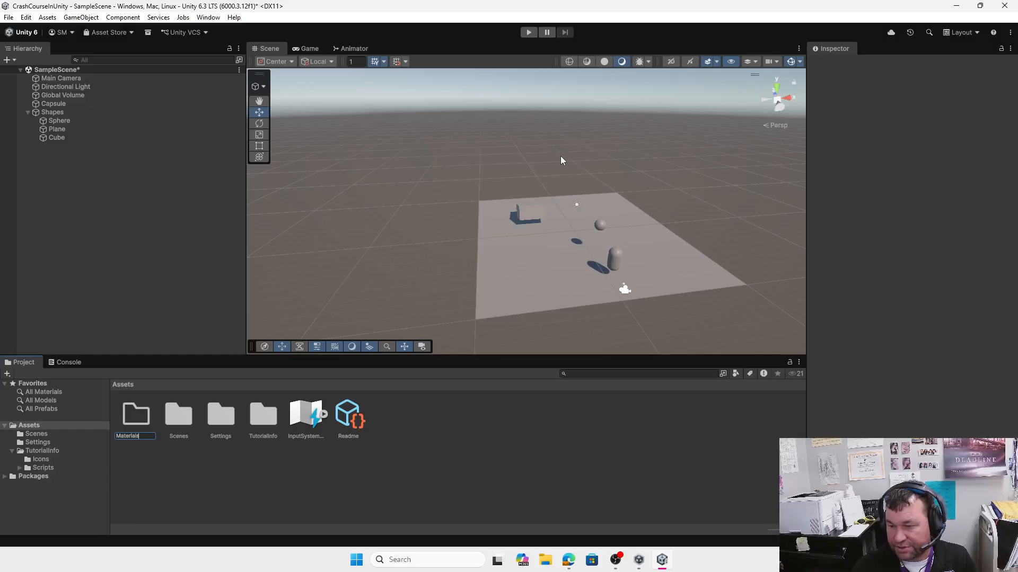
{"action": "key", "text": "Return"}
- Create a folder named Prefabs in Assets
{"action": "right_click", "coordinate": [390, 450]}
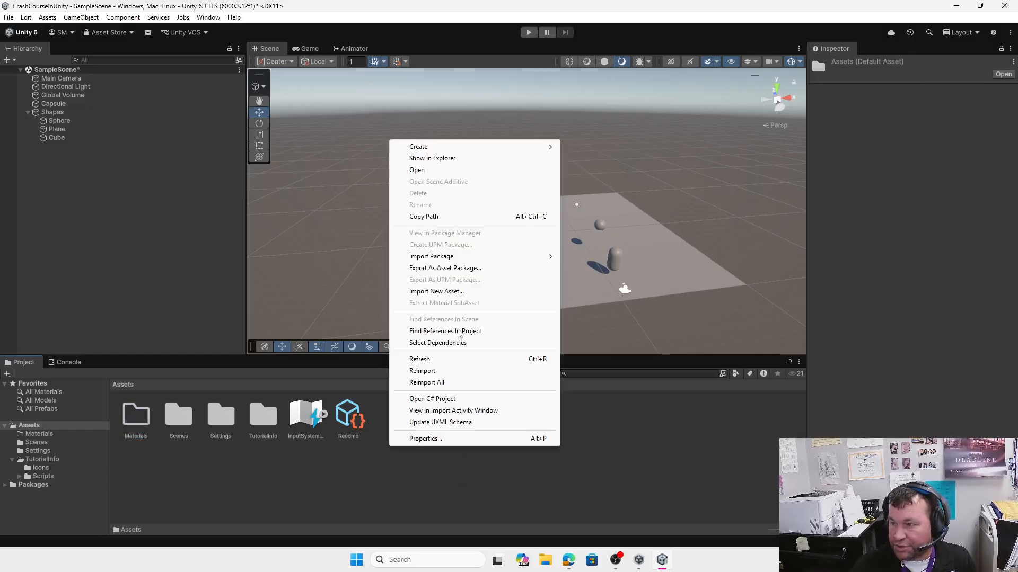
{"action": "mouse_move", "coordinate": [466, 148]}
{"action": "left_click", "coordinate": [587, 150]}
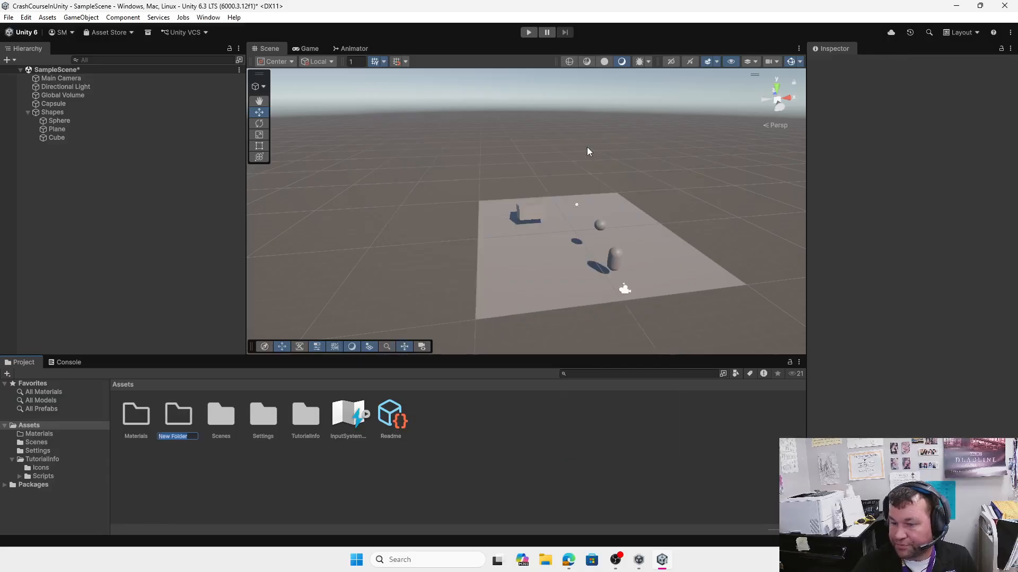
{"action": "type", "text": "Prefabs"}
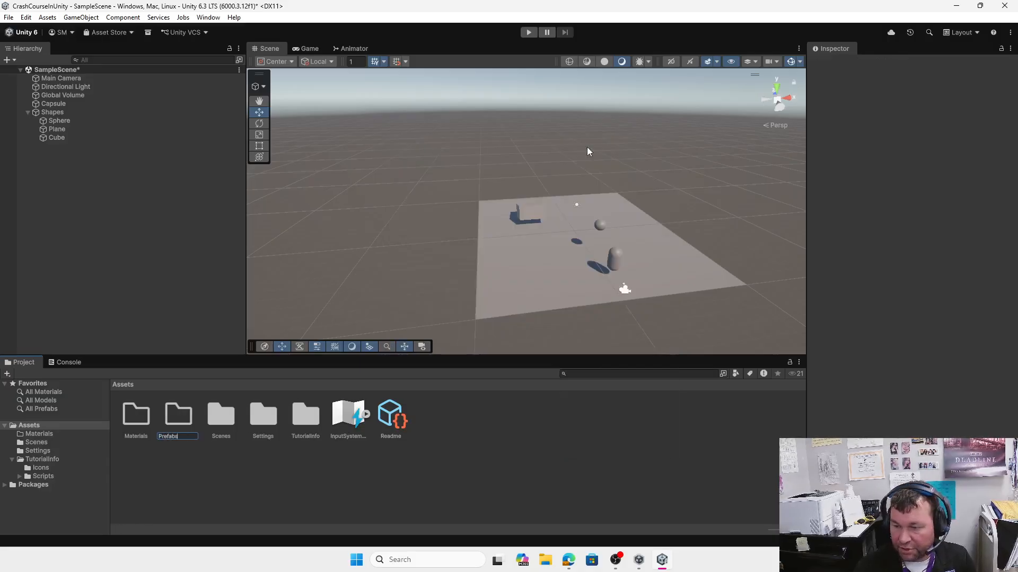
{"action": "key", "text": "Return"}
- Create a folder named Scripts in Assets and open the Materials folder
{"action": "right_click", "coordinate": [439, 460]}
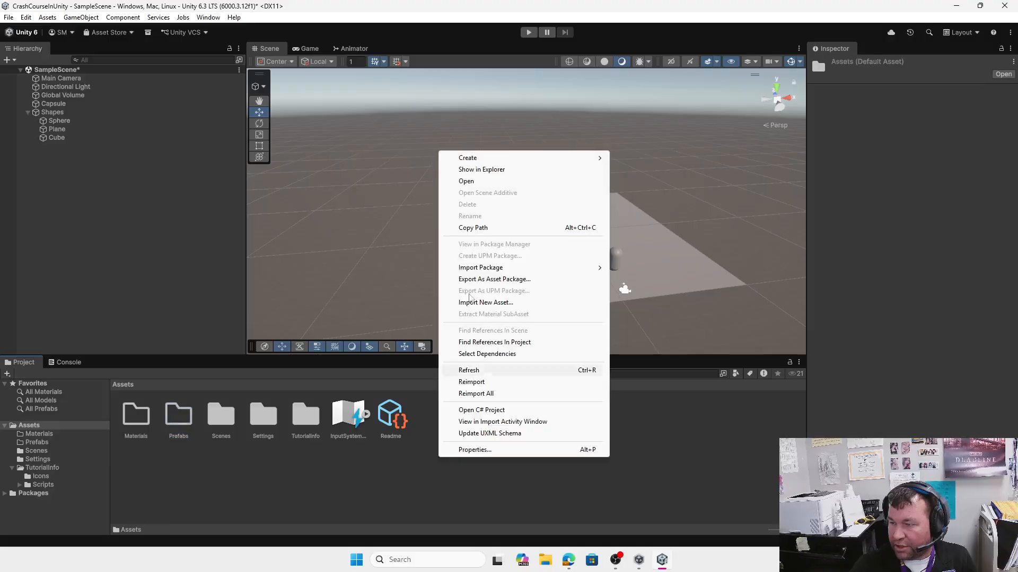
{"action": "mouse_move", "coordinate": [530, 157]}
{"action": "left_click", "coordinate": [673, 158]}
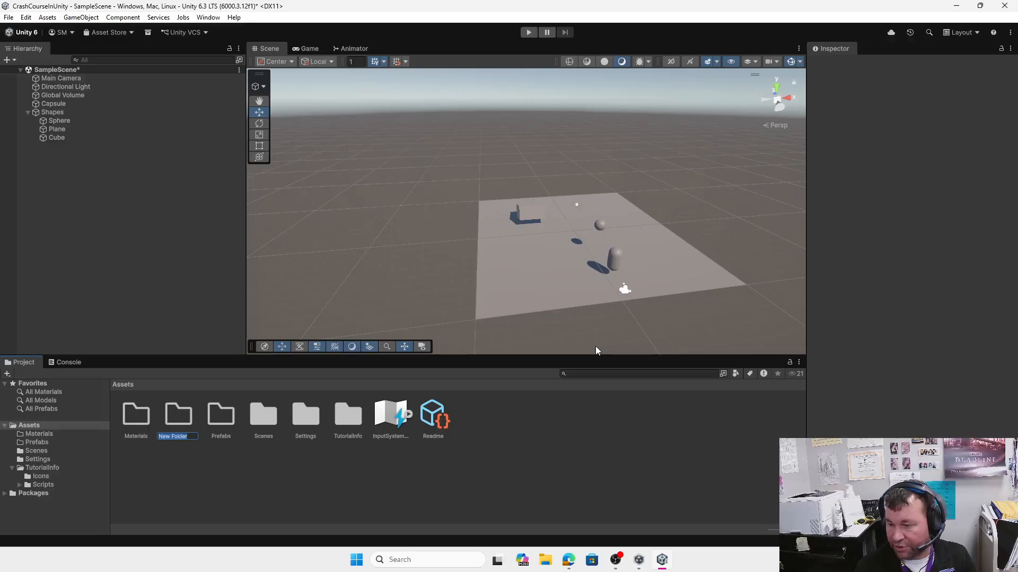
{"action": "type", "text": "Scripts"}
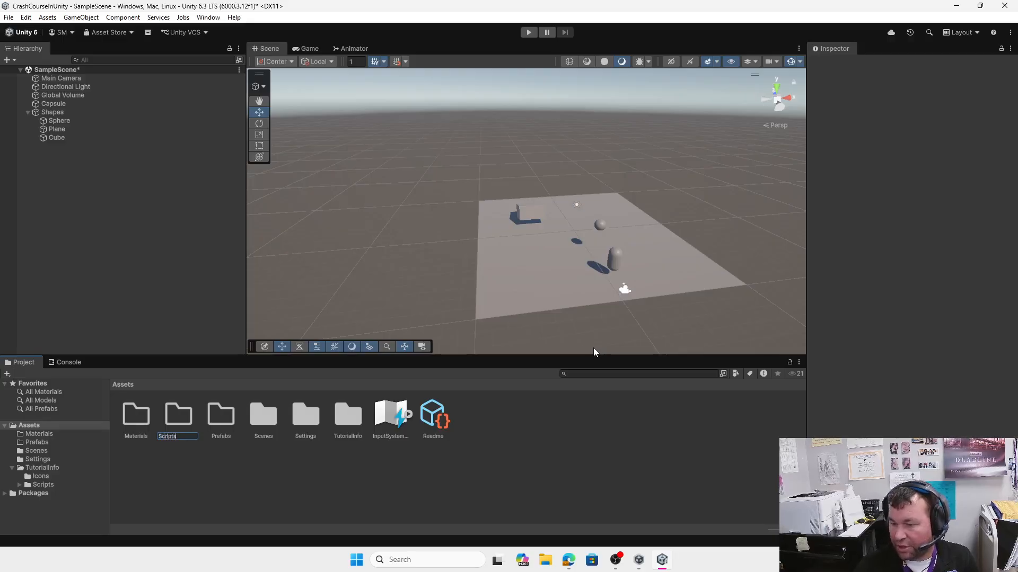
{"action": "key", "text": "Return"}
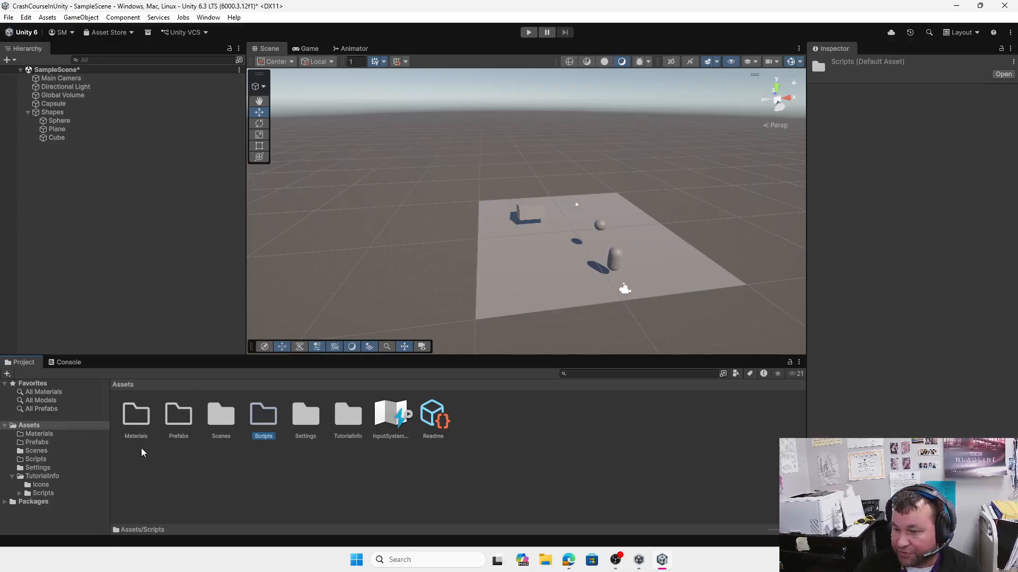
{"action": "double_click", "coordinate": [141, 419]}
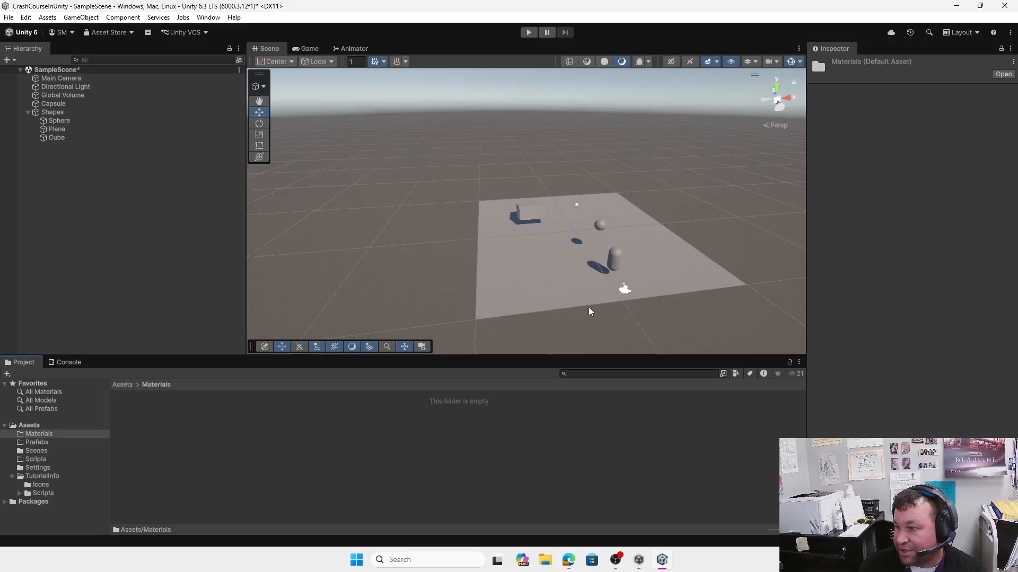
- Create a material named Enemy in the Materials folder
{"action": "right_click", "coordinate": [149, 421]}
{"action": "mouse_move", "coordinate": [230, 123]}
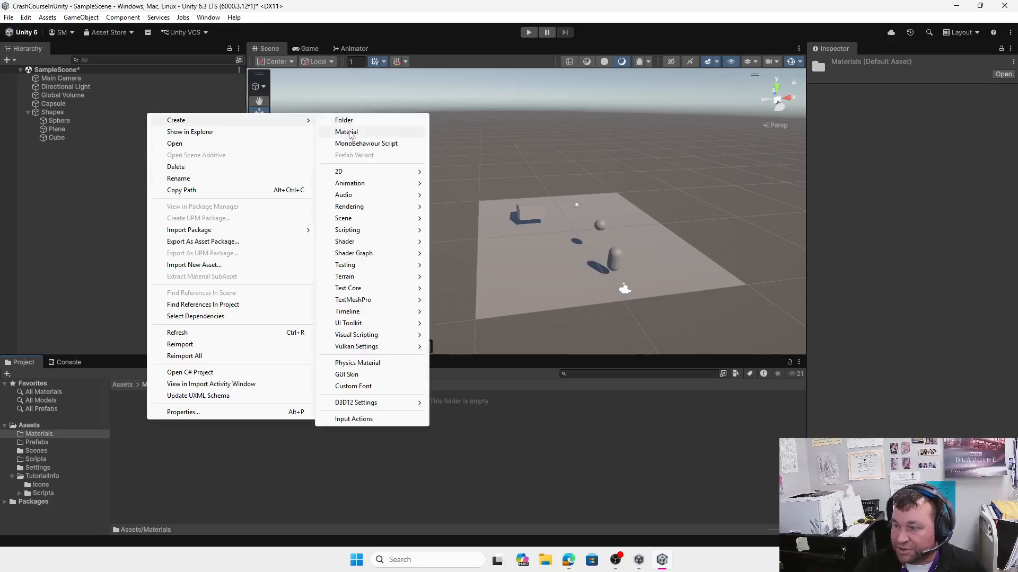
{"action": "left_click", "coordinate": [347, 132]}
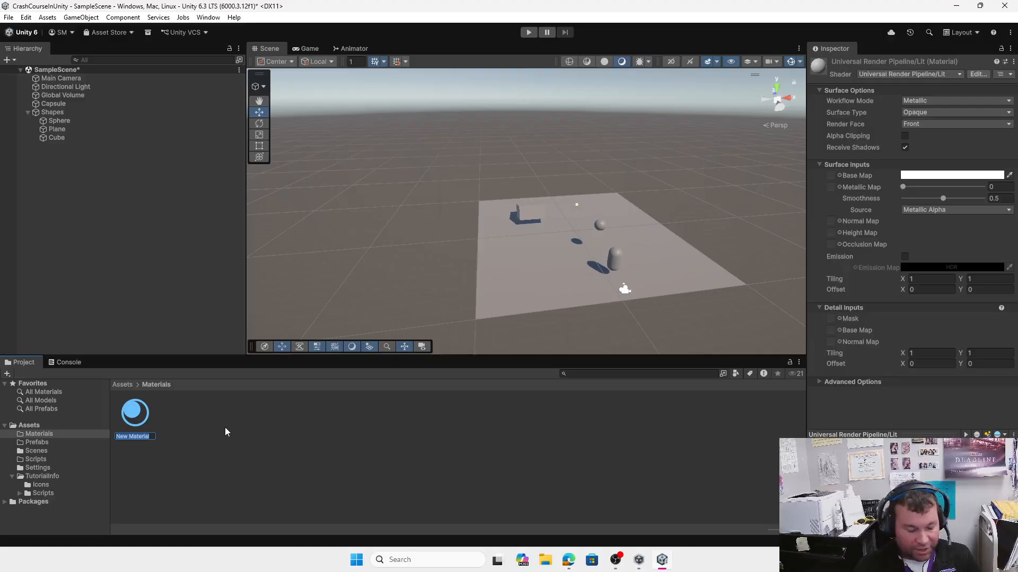
{"action": "type", "text": "Enemy"}
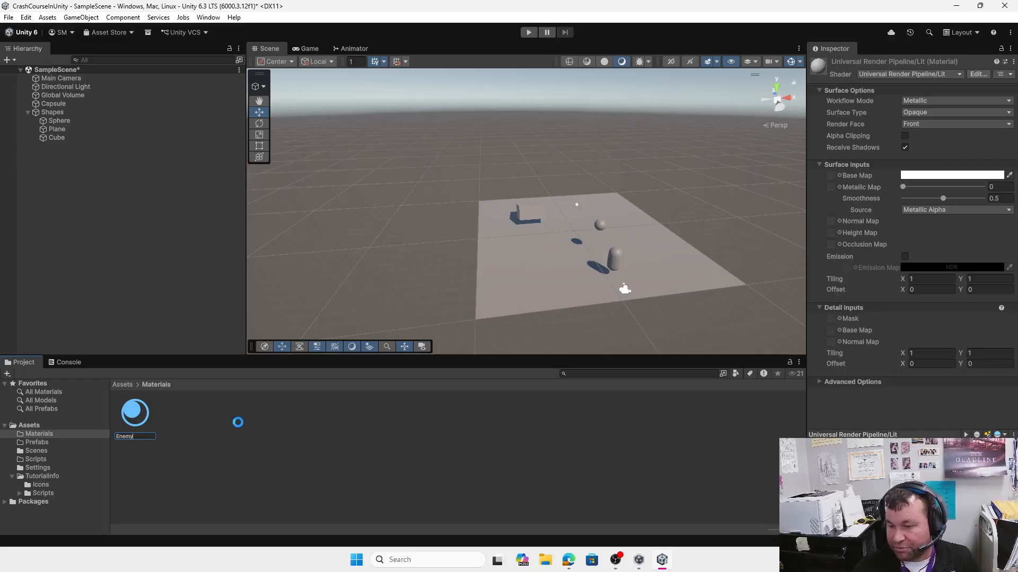
{"action": "key", "text": "Return"}
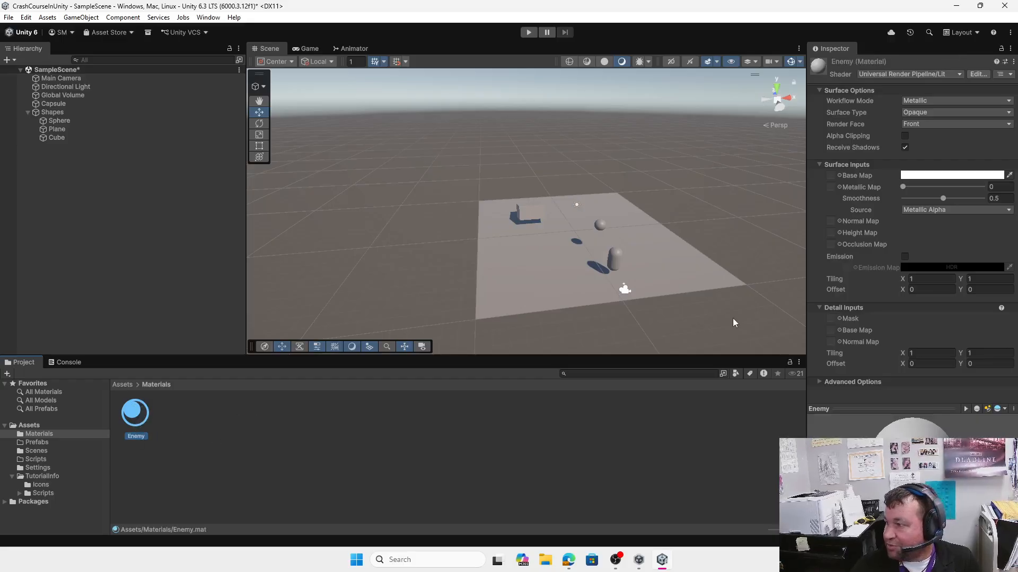
- Set the Enemy material's Base Map color to green, hexadecimal 19C174
{"action": "left_click", "coordinate": [954, 175]}
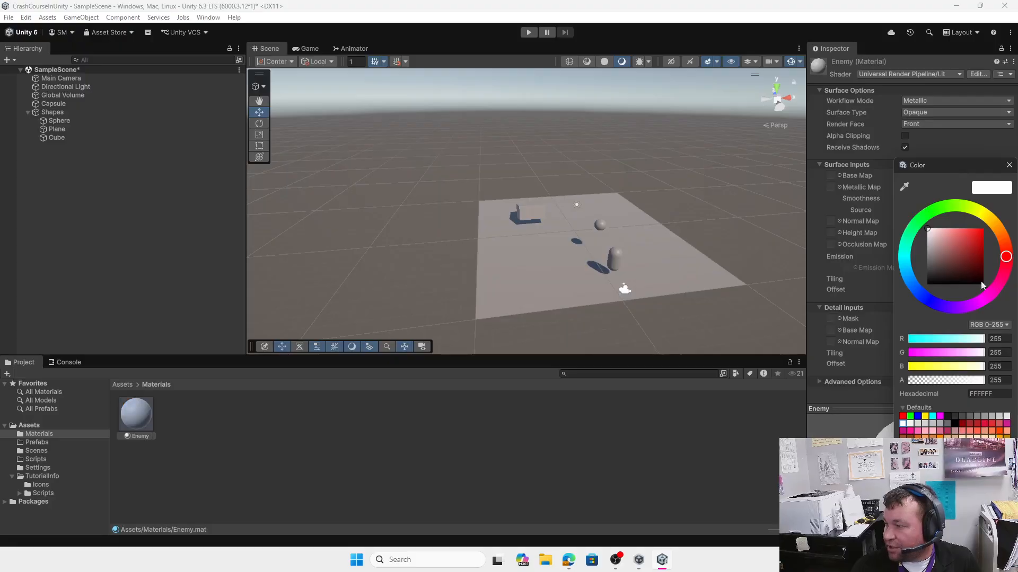
{"action": "left_click", "coordinate": [910, 236]}
{"action": "left_click", "coordinate": [976, 242]}
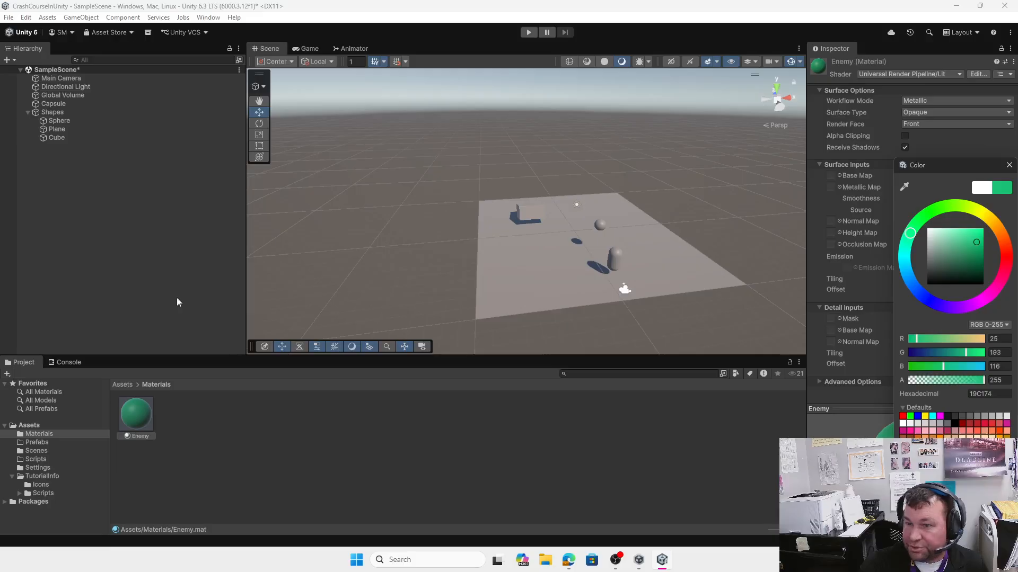
- Add a 3D cylinder to the scene and move it along Z to about -7.17, beside the capsule on the plane
{"action": "left_click", "coordinate": [8, 60]}
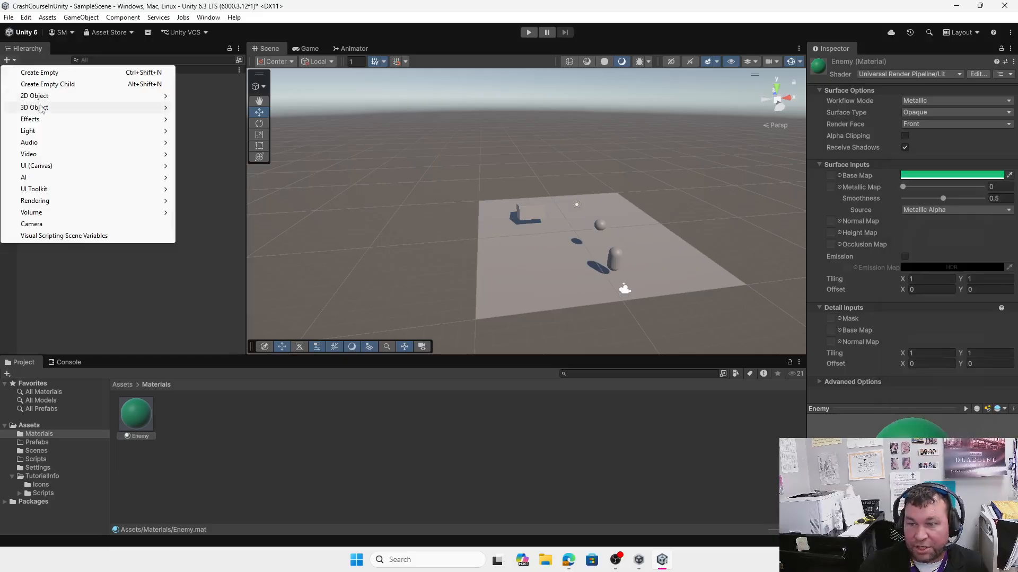
{"action": "mouse_move", "coordinate": [42, 108]}
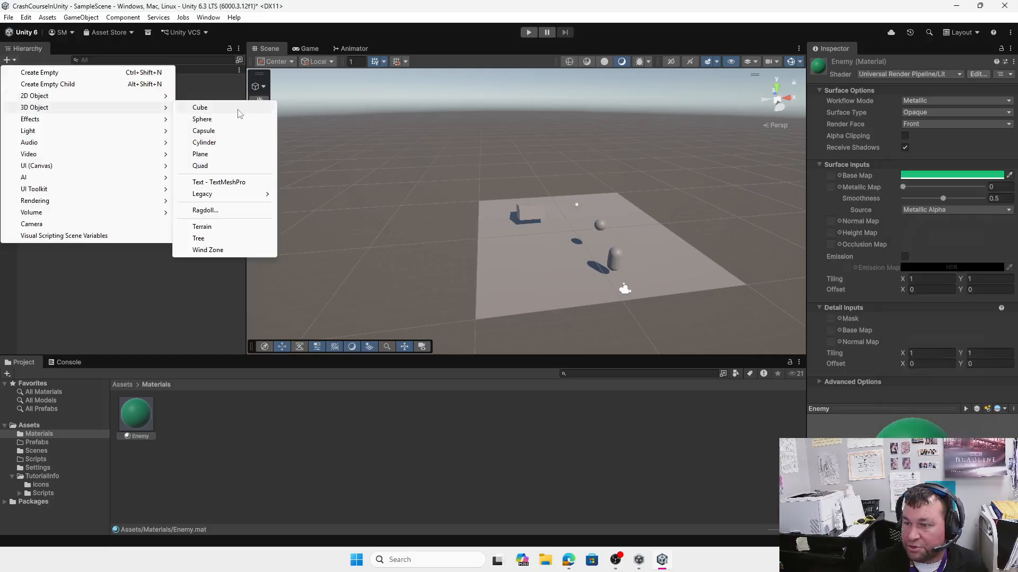
{"action": "left_click", "coordinate": [206, 142]}
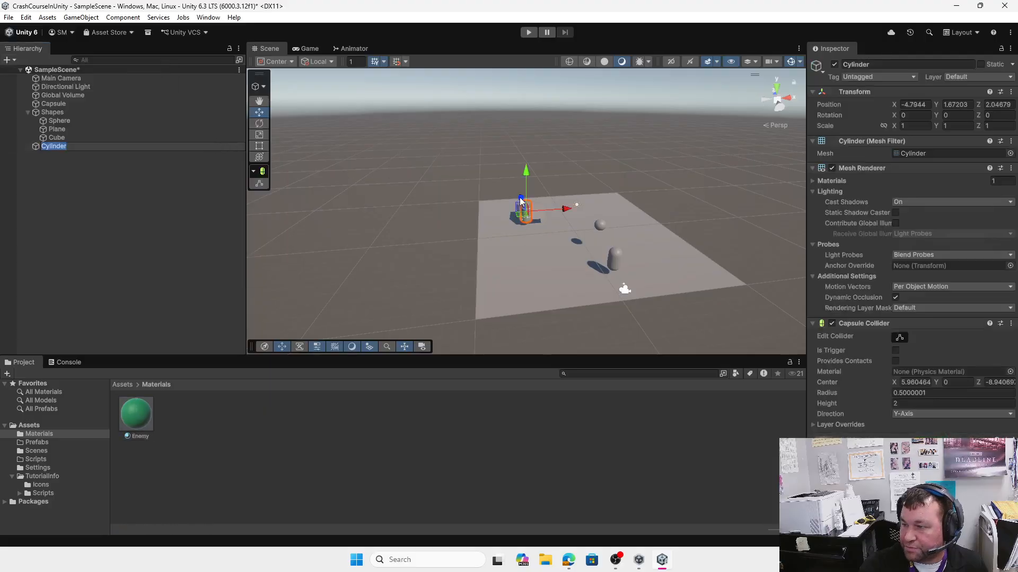
{"action": "left_click_drag", "start_coordinate": [518, 211], "coordinate": [536, 243]}
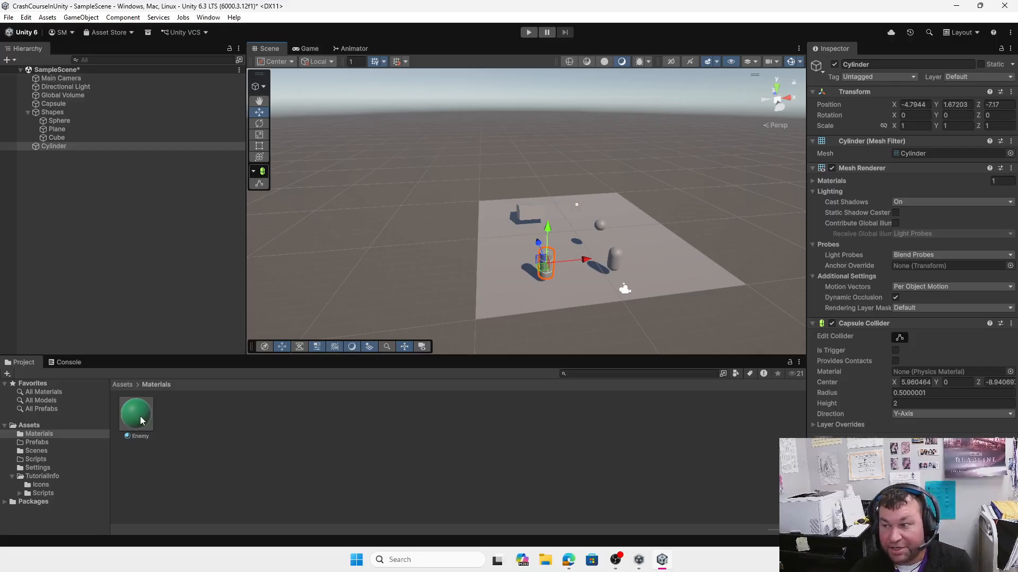
{"action": "scroll", "coordinate": [570, 263], "scroll_direction": "up", "scroll_amount": 5}
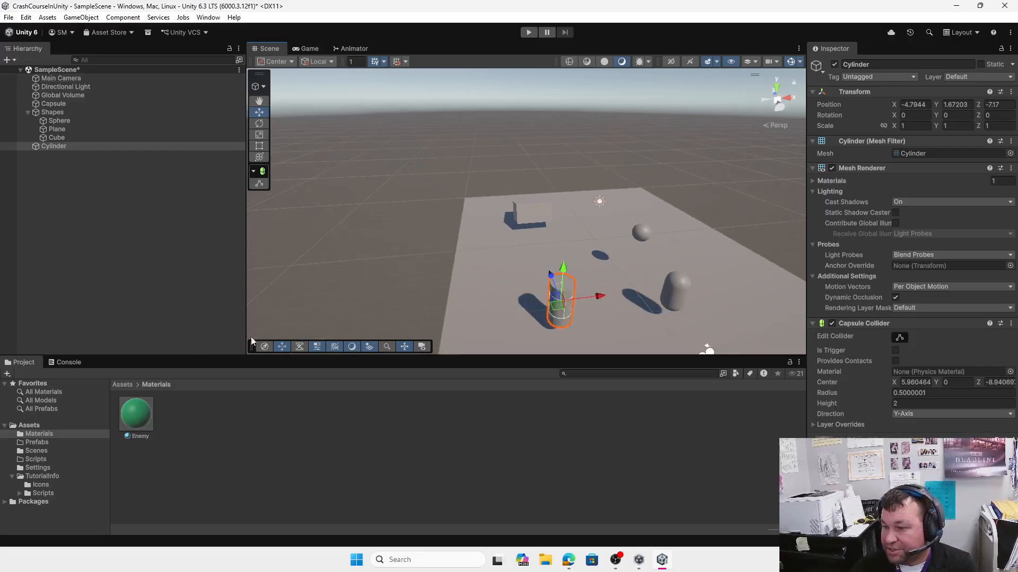
{"action": "left_click_drag", "start_coordinate": [136, 414], "coordinate": [565, 298]}
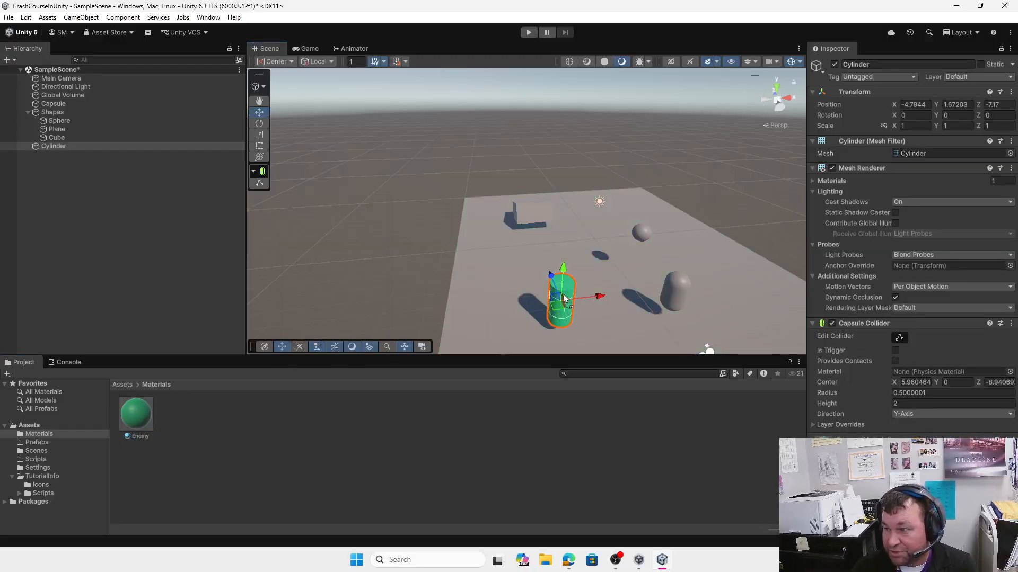
{"action": "left_click_drag", "start_coordinate": [564, 299], "coordinate": [155, 408]}
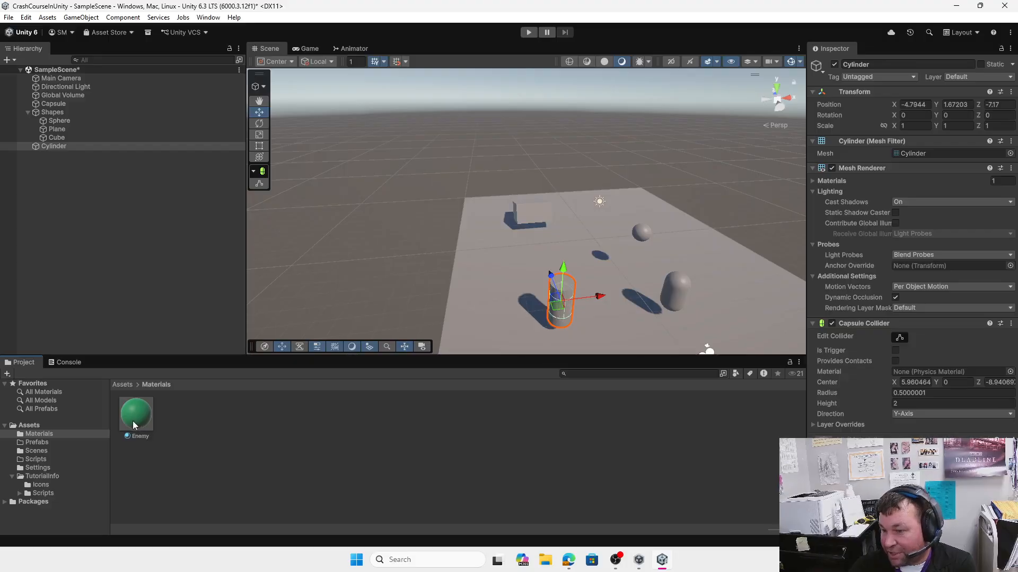
{"action": "left_click_drag", "start_coordinate": [132, 421], "coordinate": [570, 297]}
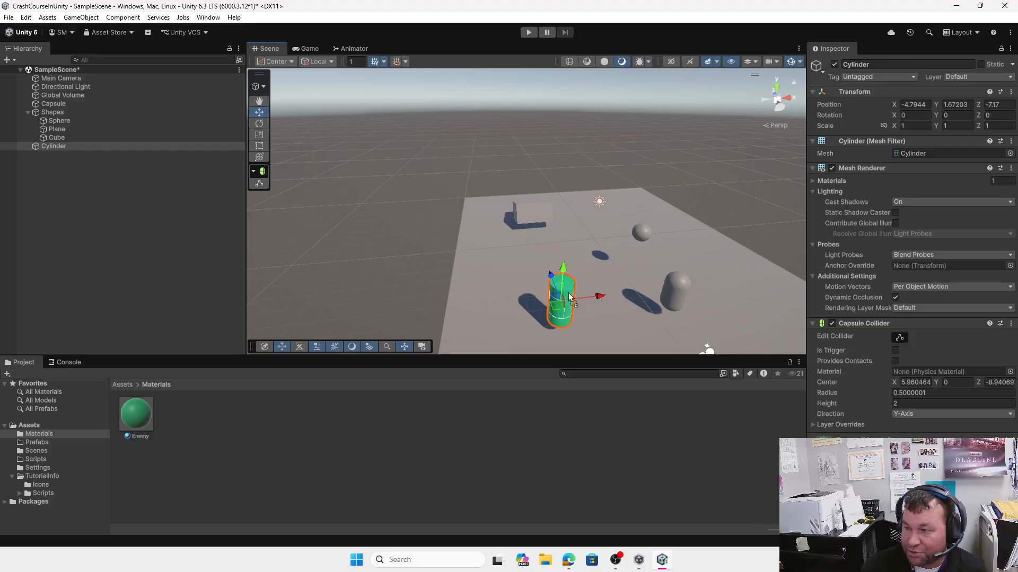
{"action": "left_click_drag", "start_coordinate": [570, 297], "coordinate": [58, 147]}
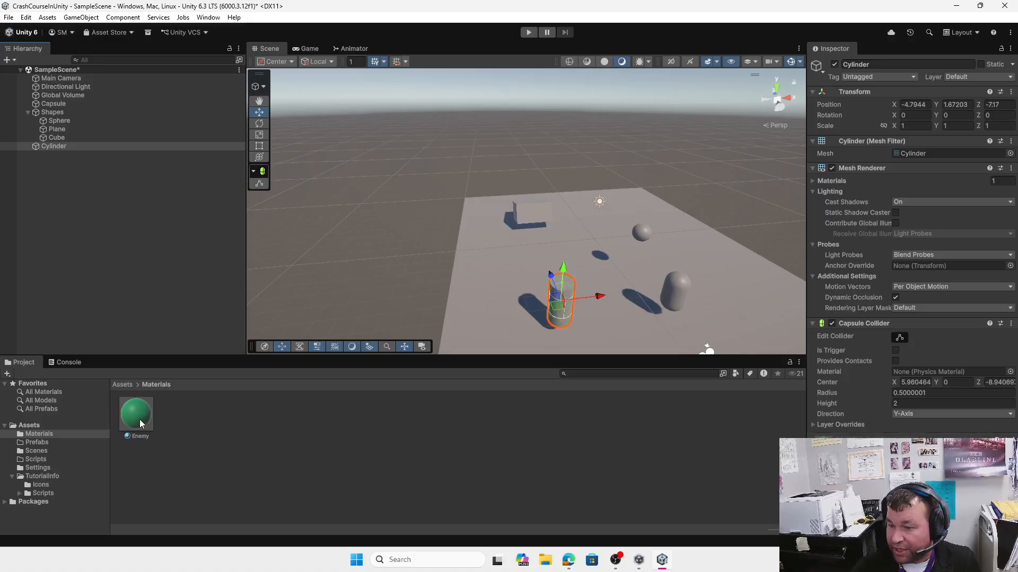
{"action": "left_click_drag", "start_coordinate": [139, 419], "coordinate": [171, 475]}
- Apply the Enemy material to the cylinder and rename the cylinder as Enemy
{"action": "left_click_drag", "start_coordinate": [133, 406], "coordinate": [65, 147]}
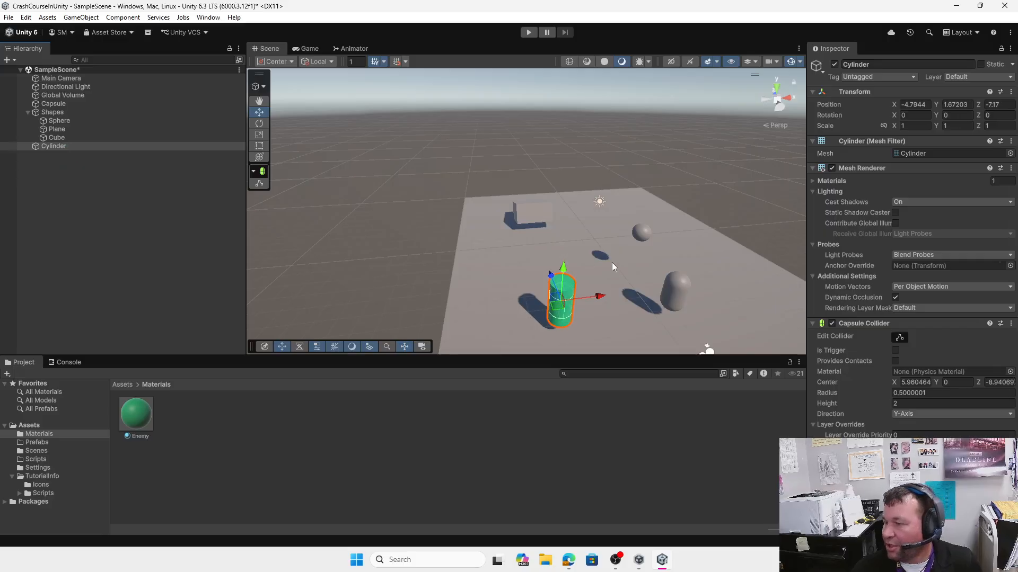
{"action": "left_click", "coordinate": [52, 146]}
{"action": "left_click", "coordinate": [54, 148]}
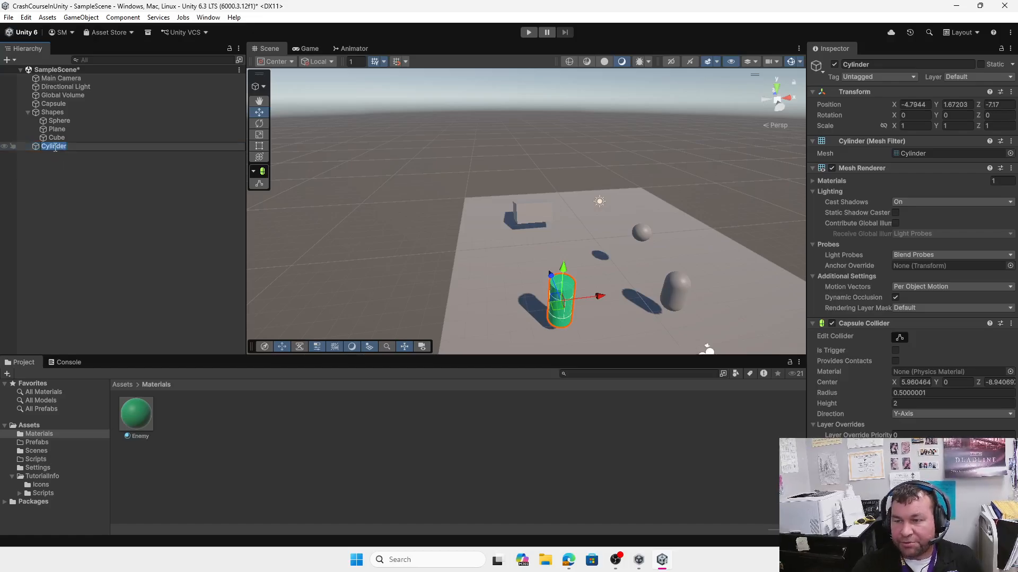
{"action": "type", "text": "Enemy"}
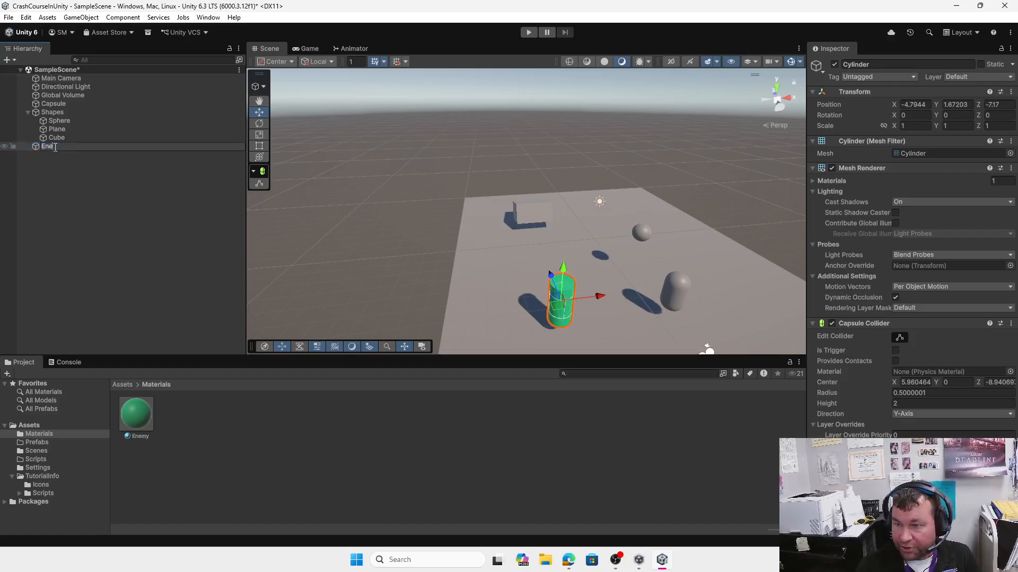
{"action": "left_click", "coordinate": [50, 220]}
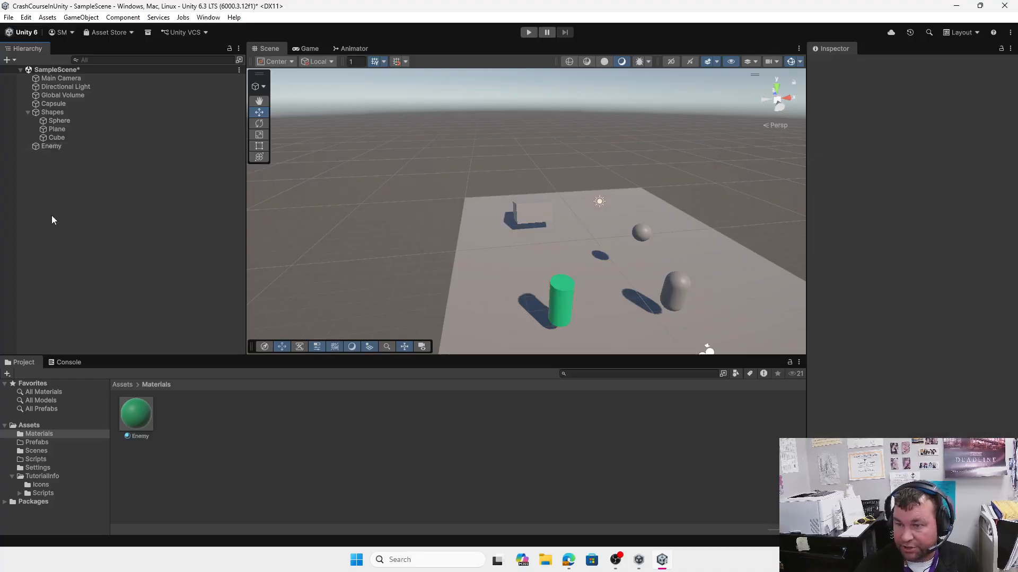
- Turn the Enemy object into a prefab stored in the Prefabs folder
{"action": "left_click", "coordinate": [121, 385]}
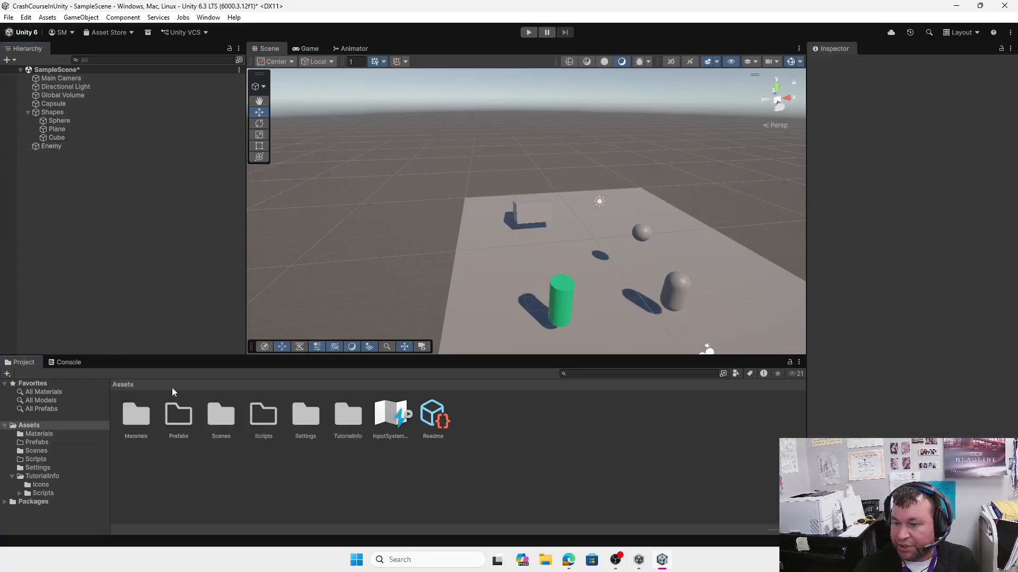
{"action": "double_click", "coordinate": [177, 419]}
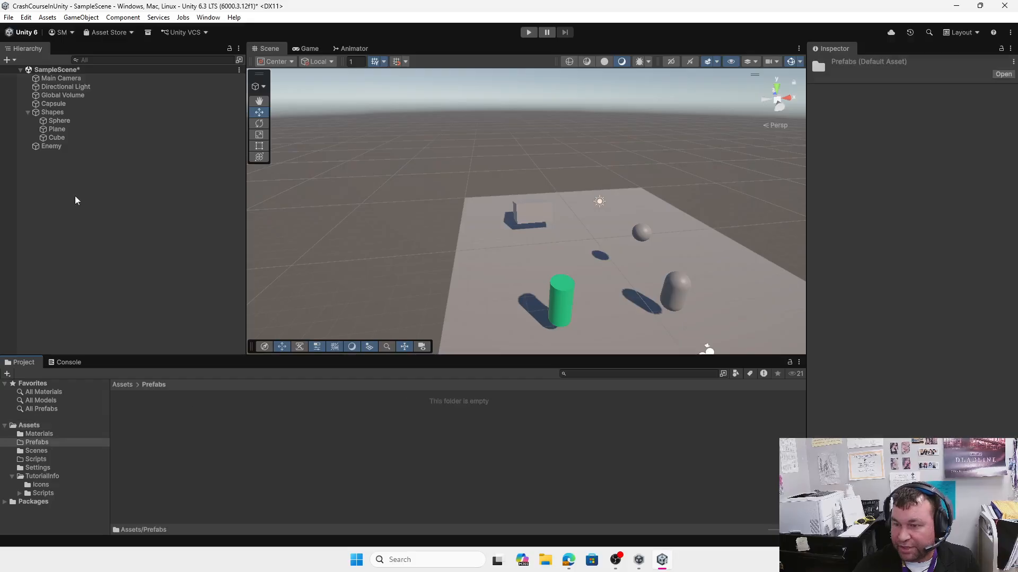
{"action": "left_click", "coordinate": [52, 147]}
{"action": "left_click_drag", "start_coordinate": [54, 147], "coordinate": [175, 424]}
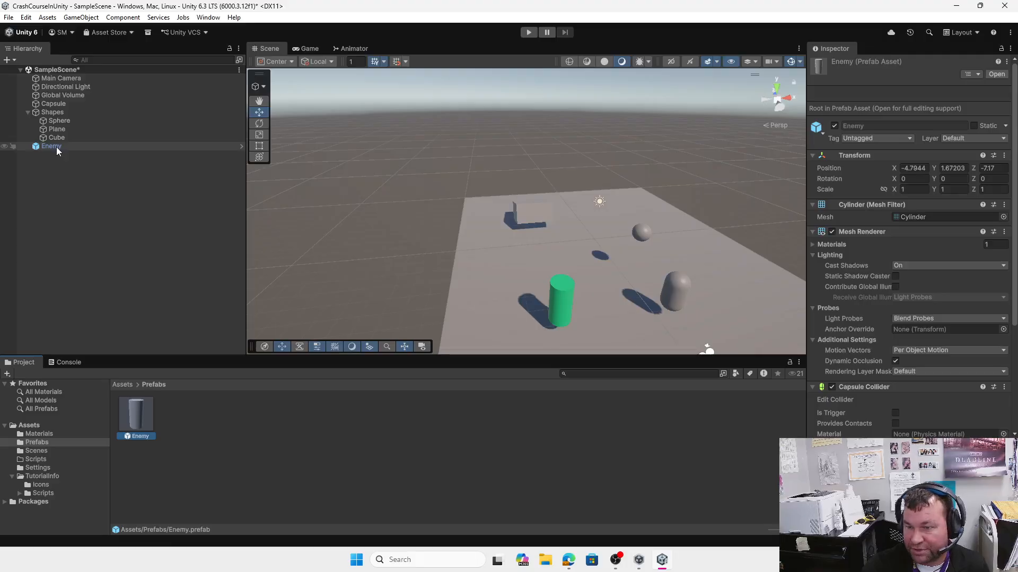
- Place four more instances of the Enemy prefab at different spots on the plane
{"action": "left_click_drag", "start_coordinate": [136, 416], "coordinate": [477, 259]}
{"action": "left_click_drag", "start_coordinate": [142, 411], "coordinate": [595, 225]}
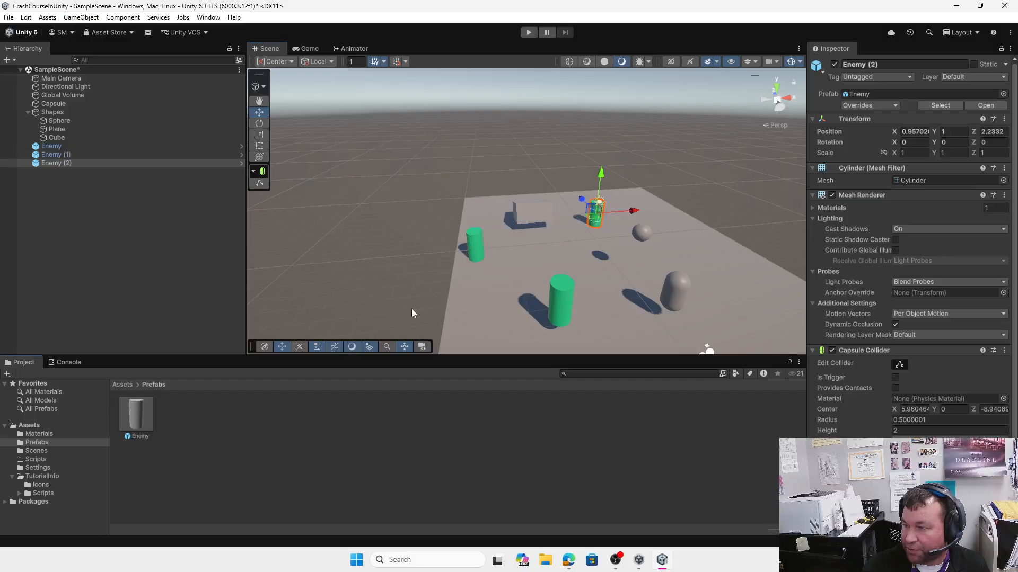
{"action": "left_click_drag", "start_coordinate": [148, 409], "coordinate": [734, 285]}
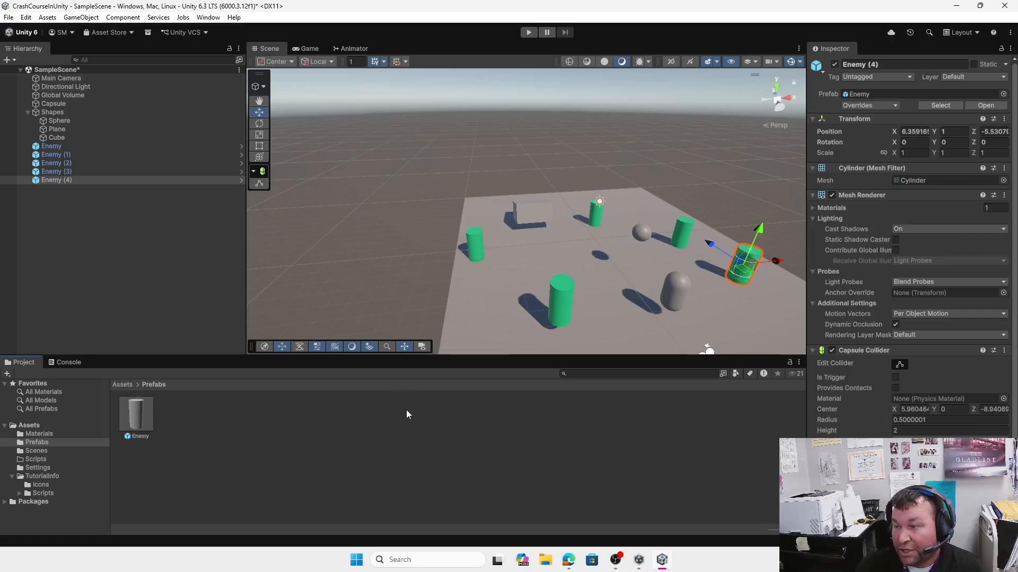
- Open the Enemy prefab for editing and add a 3D cube as a child of its cylinder
{"action": "double_click", "coordinate": [137, 416]}
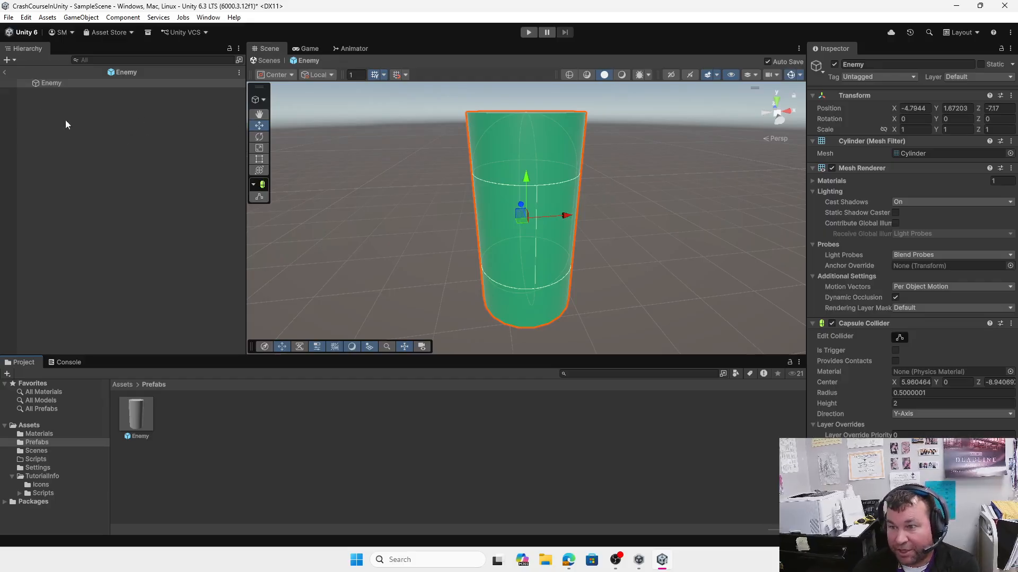
{"action": "left_click", "coordinate": [9, 60]}
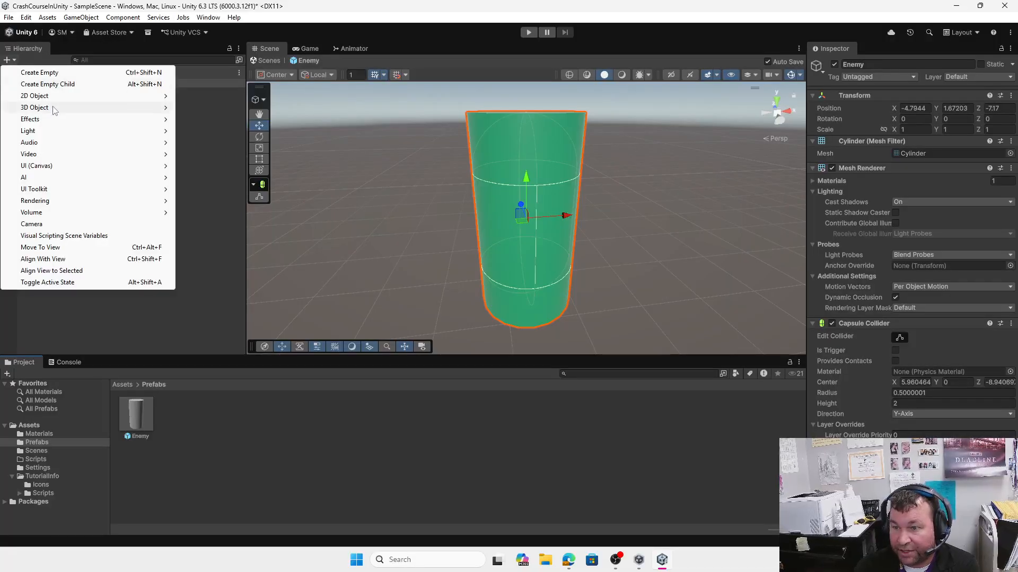
{"action": "mouse_move", "coordinate": [54, 110]}
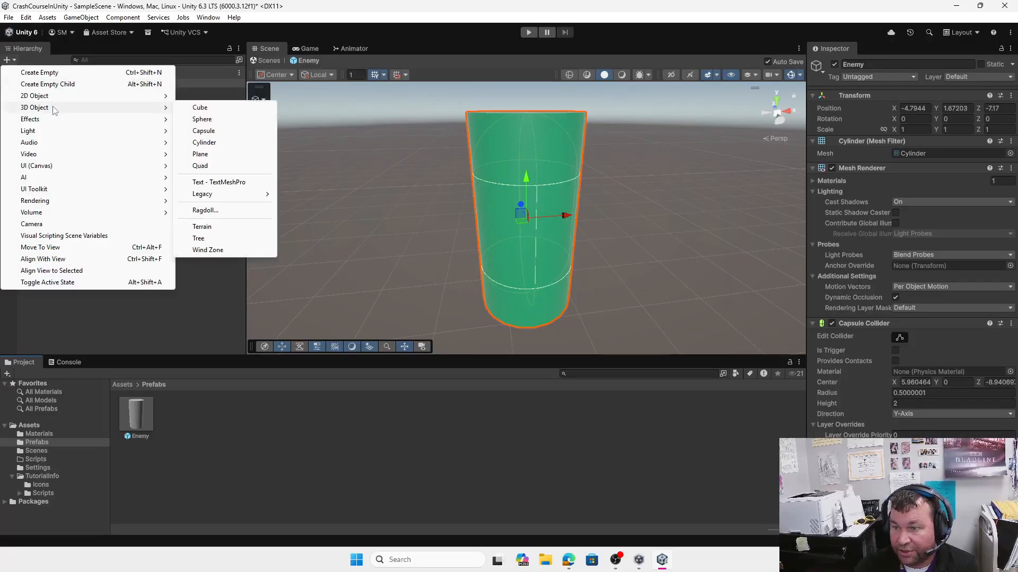
{"action": "left_click", "coordinate": [204, 107]}
- Move the child cube above the cylinder, to about 1.695 in Y and -0.046 in Z
{"action": "left_click_drag", "start_coordinate": [526, 183], "coordinate": [573, 205]}
{"action": "scroll", "coordinate": [573, 207], "scroll_direction": "down", "scroll_amount": 2}
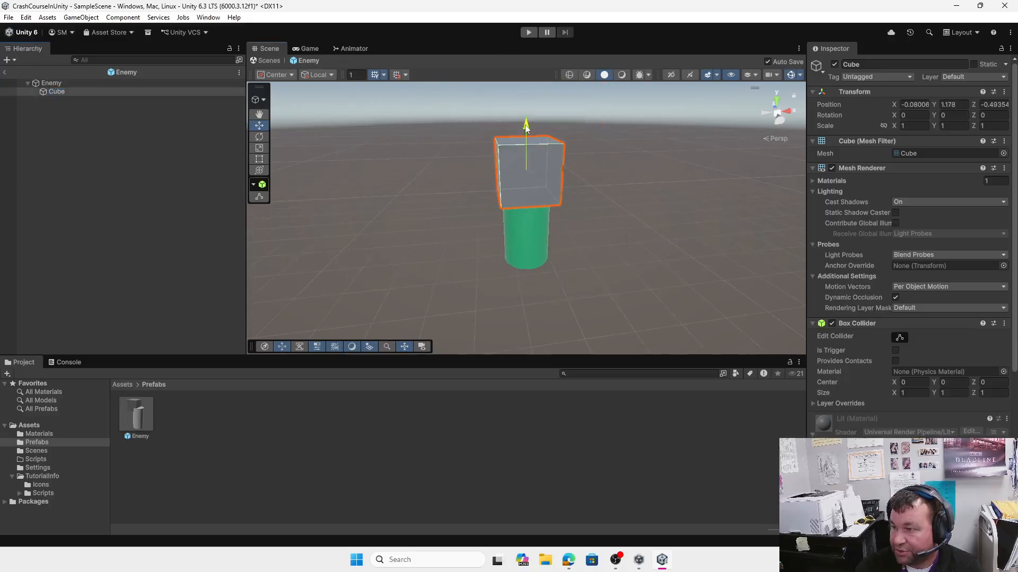
{"action": "left_click_drag", "start_coordinate": [526, 133], "coordinate": [524, 102]}
{"action": "right_click_drag", "start_coordinate": [489, 187], "coordinate": [609, 186]}
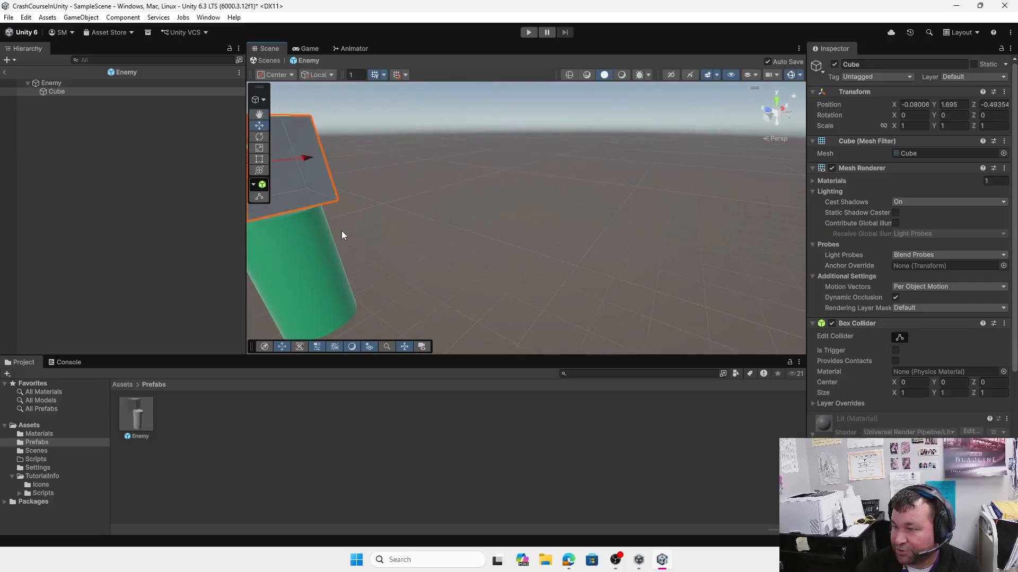
{"action": "middle_click_drag", "start_coordinate": [341, 230], "coordinate": [584, 241]}
{"action": "mouse_move", "coordinate": [602, 180]}
{"action": "left_mouse_down"}
{"action": "mouse_move", "coordinate": [560, 178]}
{"action": "mouse_move", "coordinate": [590, 179]}
{"action": "left_mouse_up"}
- Scale the child cube down to about 0.3 on every axis and lower it onto the cylinder's top at about Y 1.155
{"action": "left_click", "coordinate": [260, 148]}
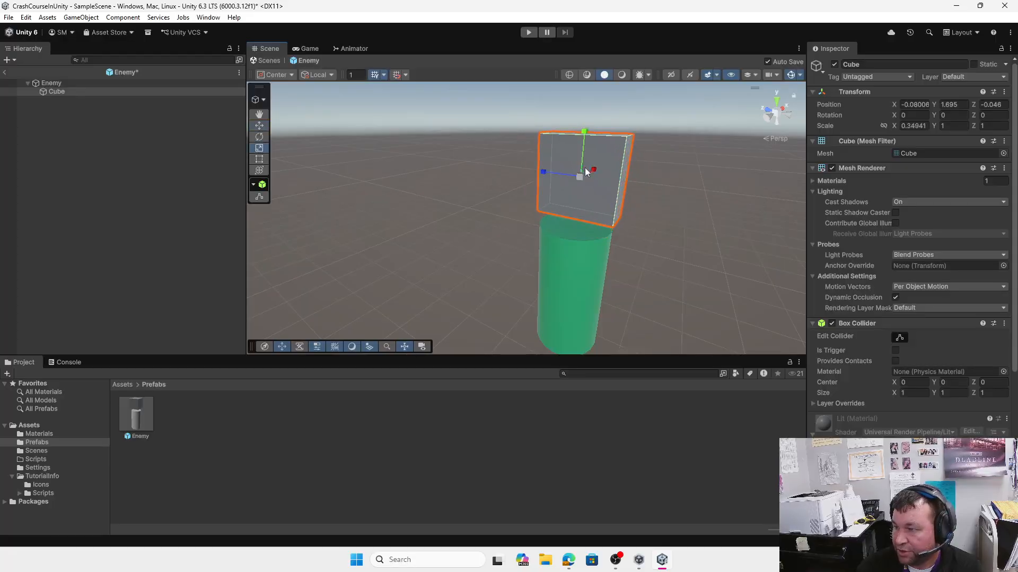
{"action": "left_click_drag", "start_coordinate": [583, 136], "coordinate": [569, 175]}
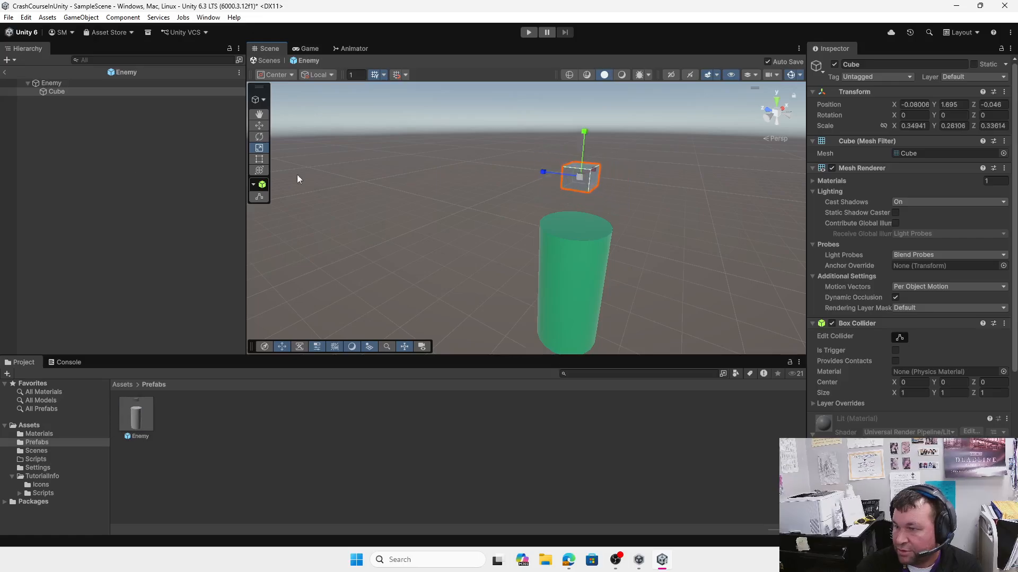
{"action": "left_click", "coordinate": [259, 126]}
{"action": "left_click_drag", "start_coordinate": [583, 139], "coordinate": [590, 176]}
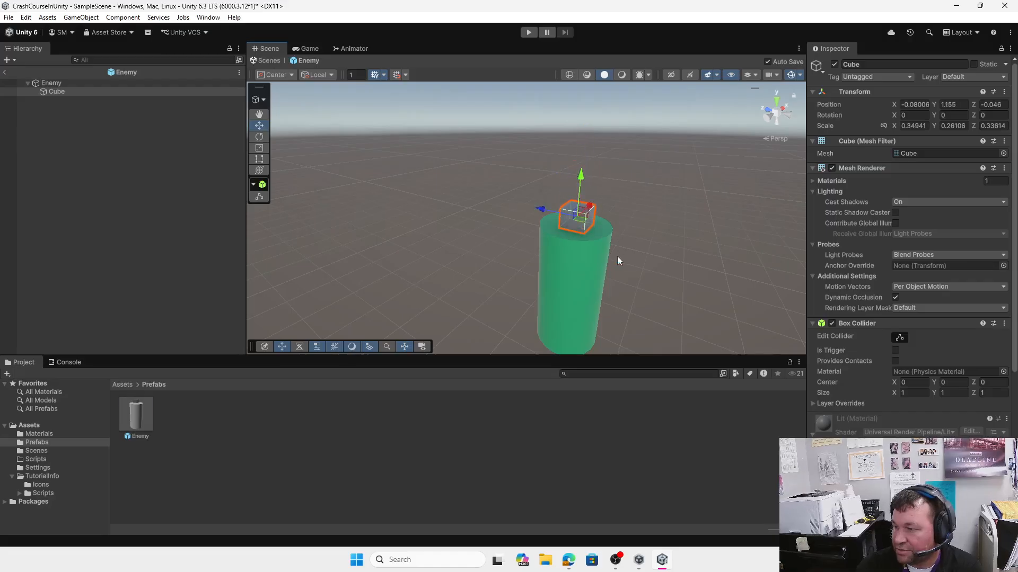
- Shift the child cube along X to about 0.014 to center it on the cylinder's top
{"action": "left_click_drag", "start_coordinate": [617, 256], "coordinate": [524, 221], "text": "alt"}
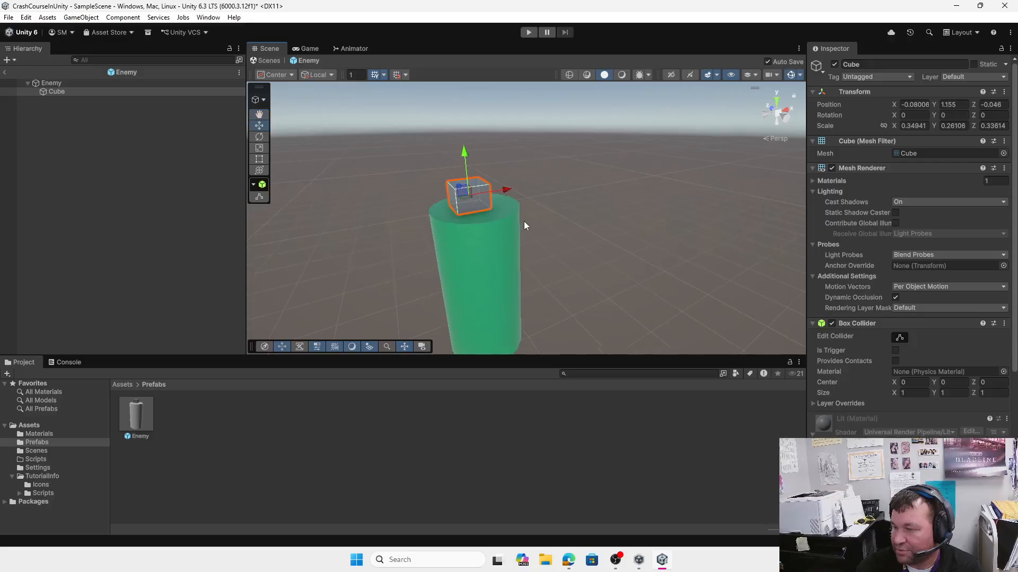
{"action": "left_click", "coordinate": [58, 91]}
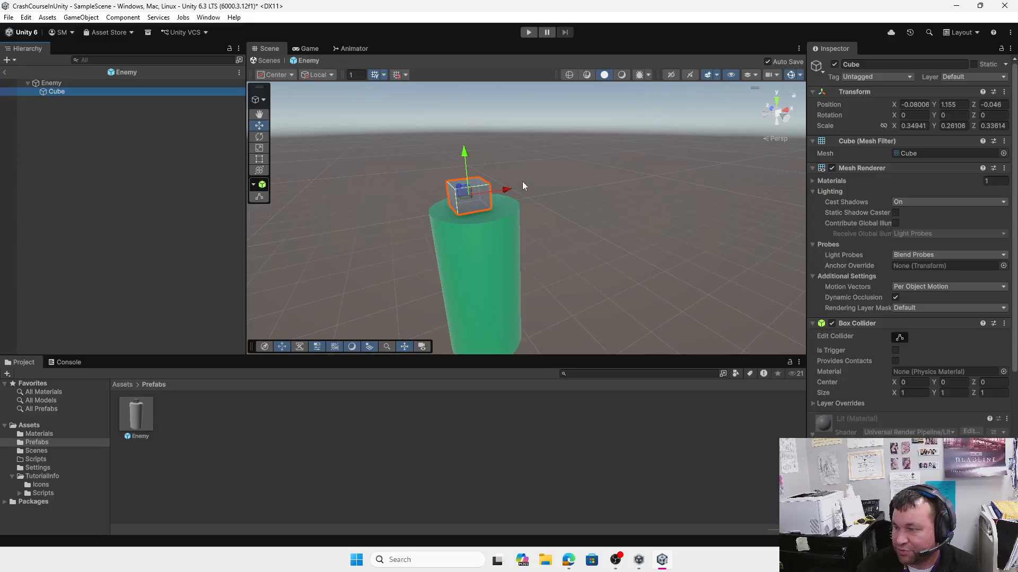
{"action": "left_click_drag", "start_coordinate": [506, 194], "coordinate": [514, 193]}
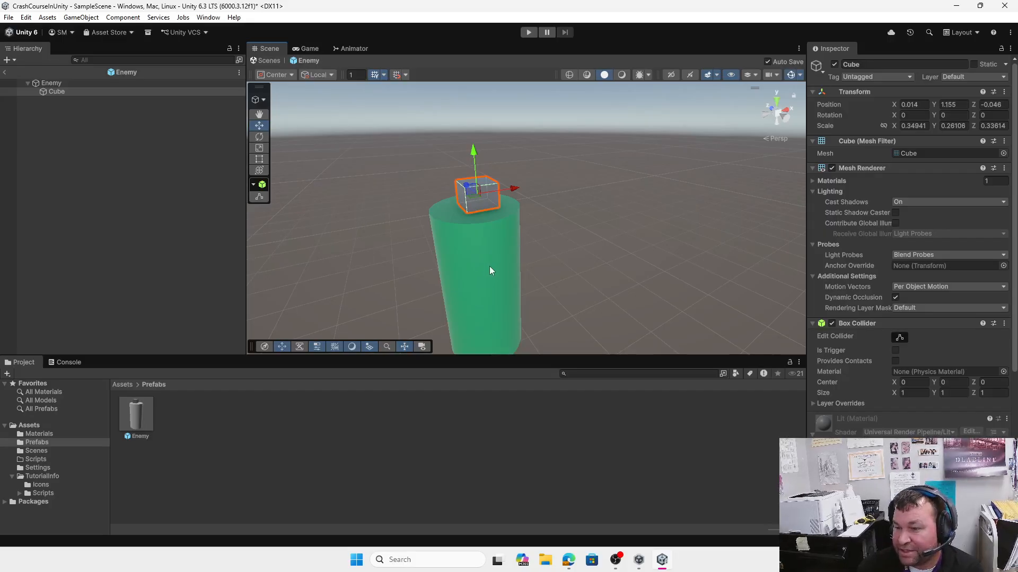
- Create a new material in the Materials folder and set its Base Map color to dark red, hexadecimal AE1818
{"action": "left_click", "coordinate": [120, 385]}
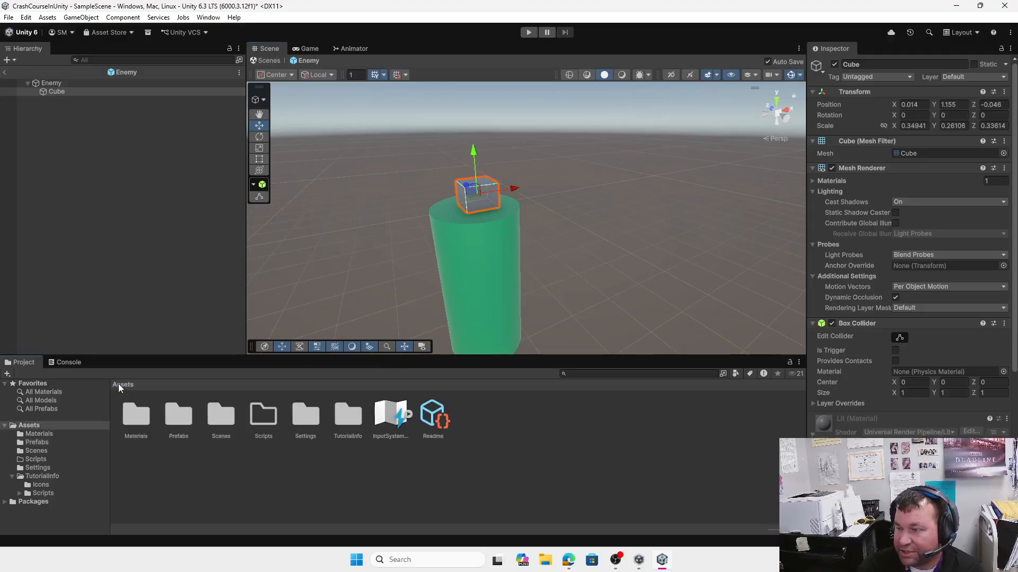
{"action": "double_click", "coordinate": [139, 439]}
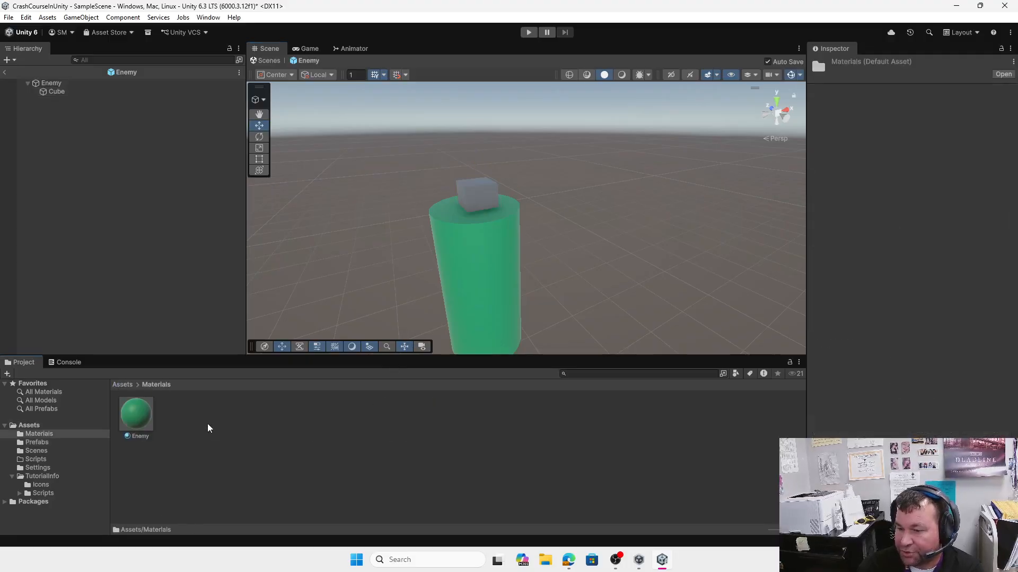
{"action": "right_click", "coordinate": [207, 426]}
{"action": "mouse_move", "coordinate": [349, 124]}
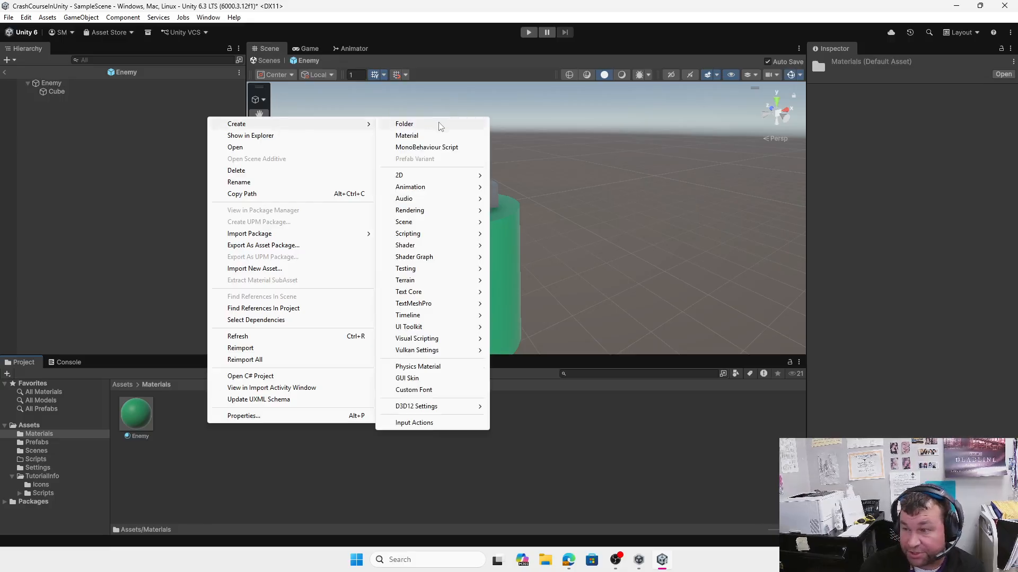
{"action": "left_click", "coordinate": [419, 136]}
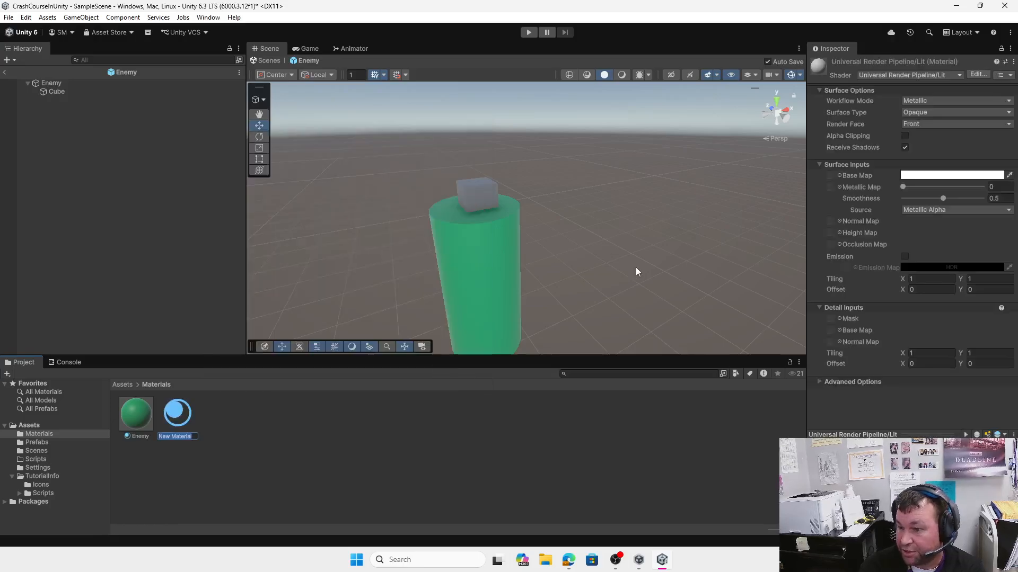
{"action": "left_click", "coordinate": [933, 176]}
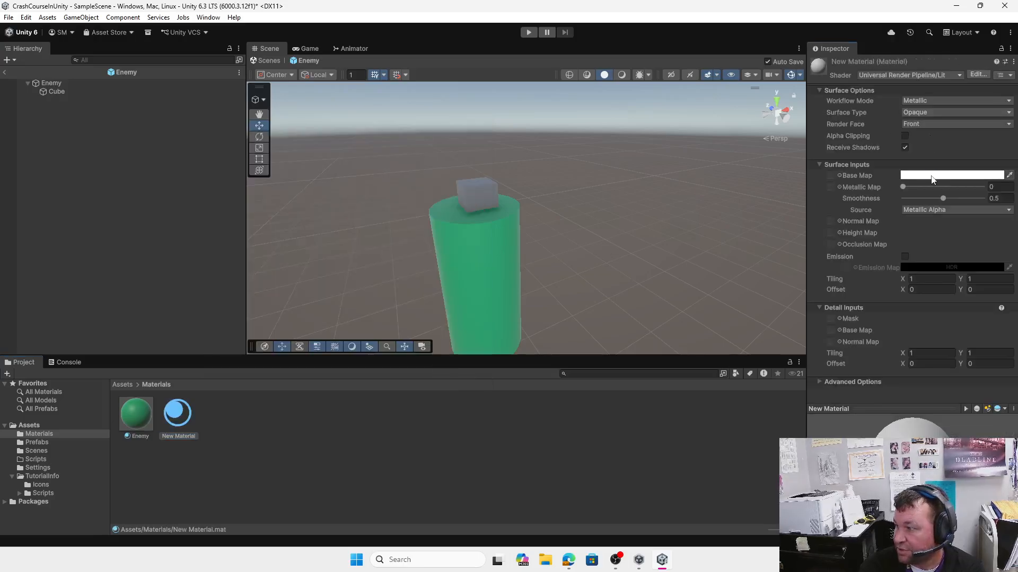
{"action": "left_click", "coordinate": [981, 248]}
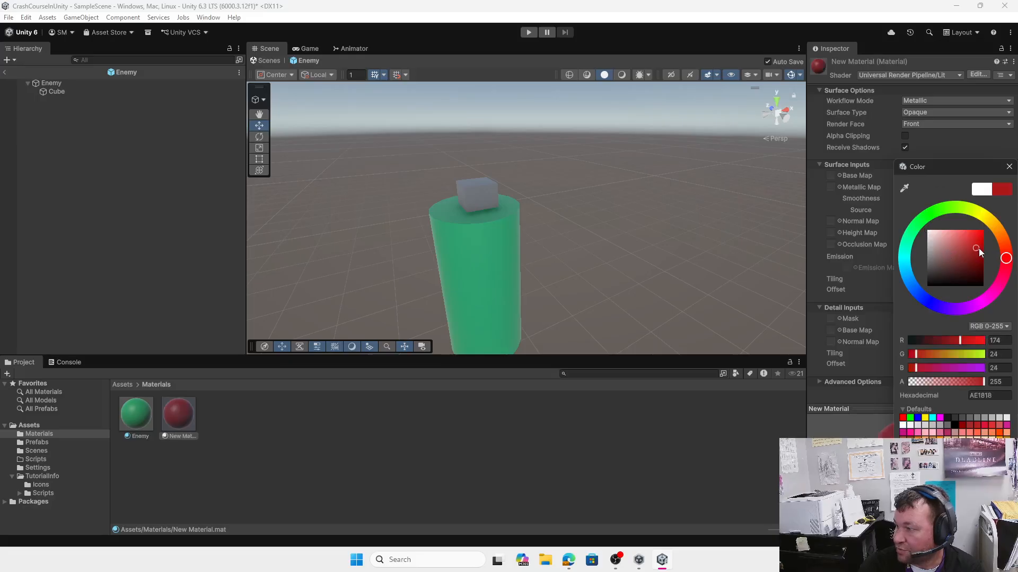
- Apply the new red material to the cube on the cylinder, and return from prefab editing to SampleScene
{"action": "left_click_drag", "start_coordinate": [182, 416], "coordinate": [479, 196]}
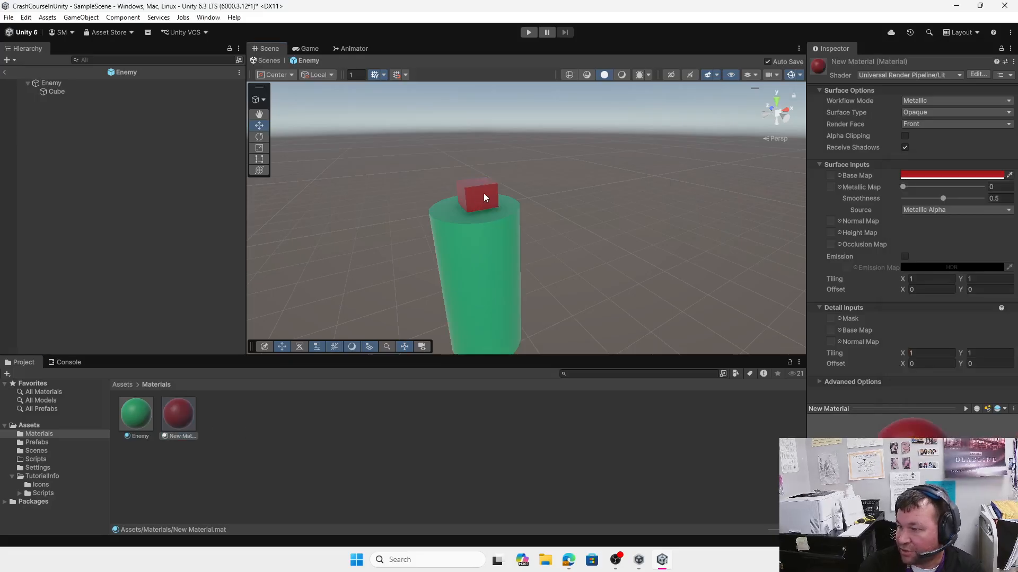
{"action": "left_click", "coordinate": [8, 74]}
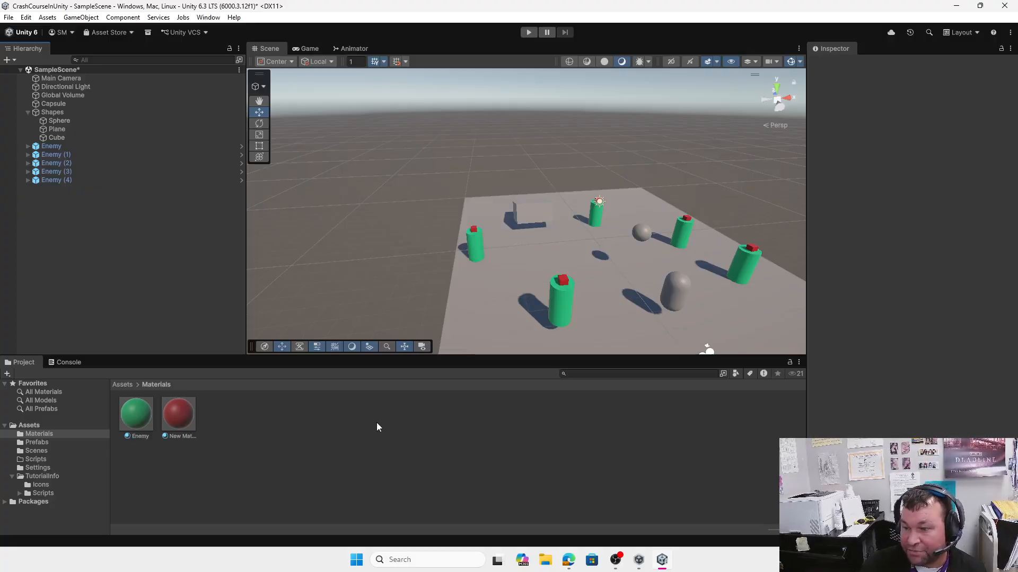
{"action": "left_click", "coordinate": [122, 385]}
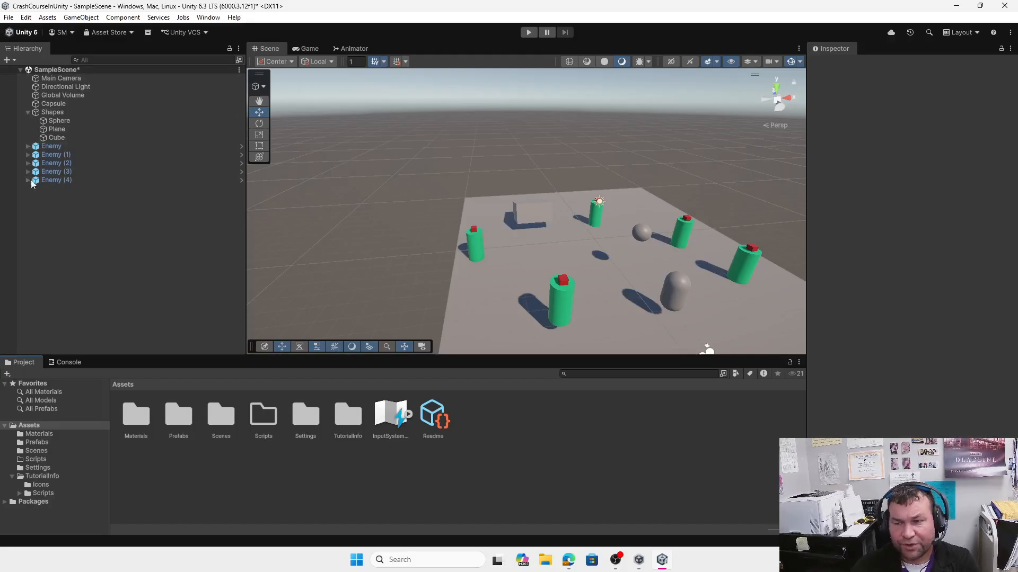
- Create an empty GameObject in the scene and name it Enemies
{"action": "left_click", "coordinate": [13, 60]}
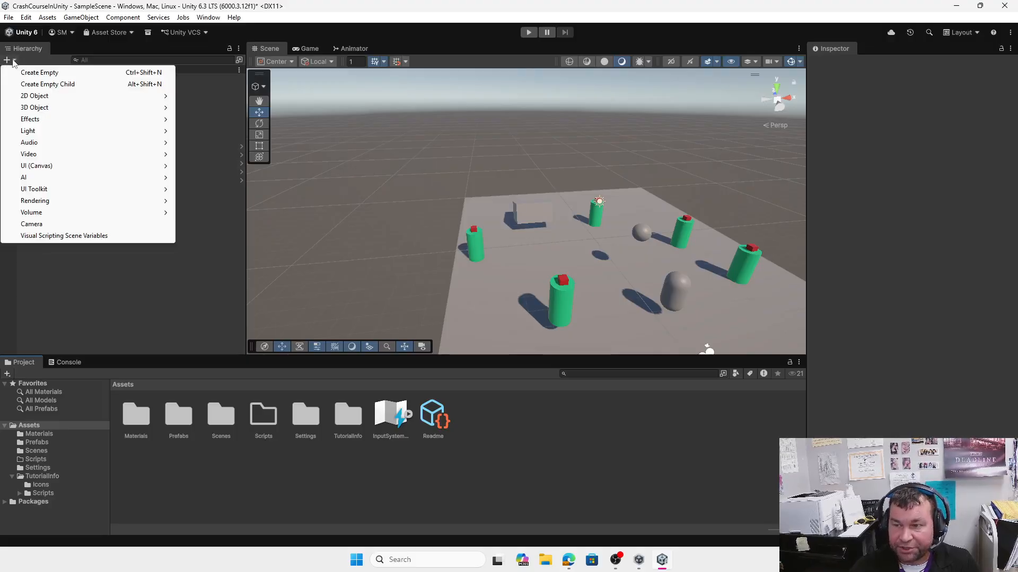
{"action": "left_click", "coordinate": [56, 73]}
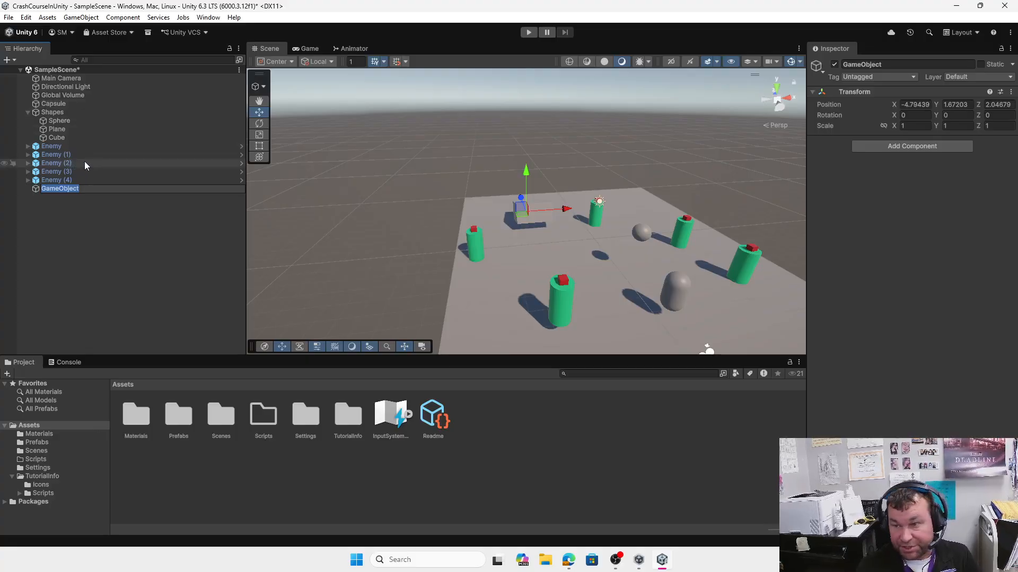
{"action": "type", "text": "Enemies"}
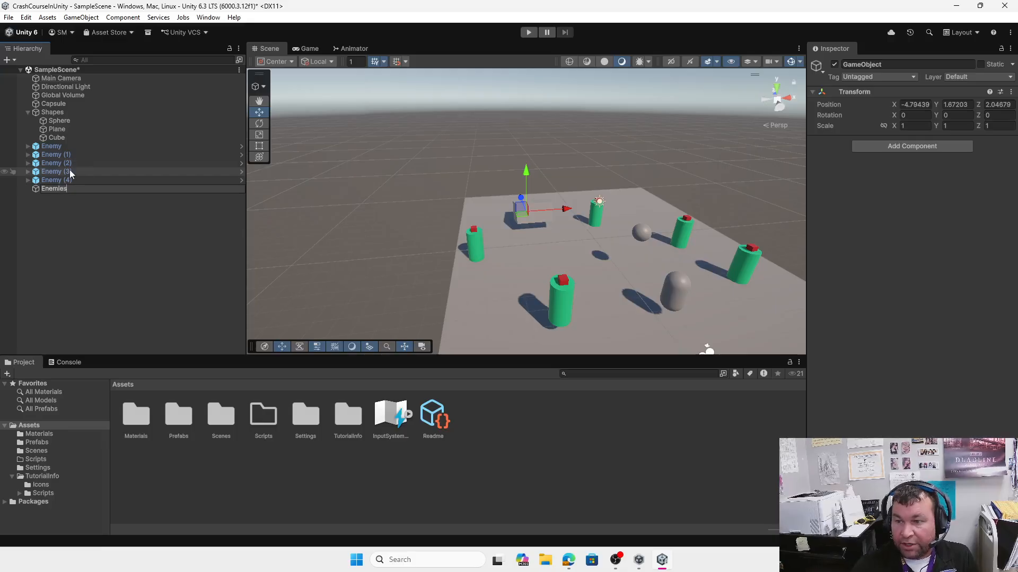
{"action": "left_click", "coordinate": [110, 243]}
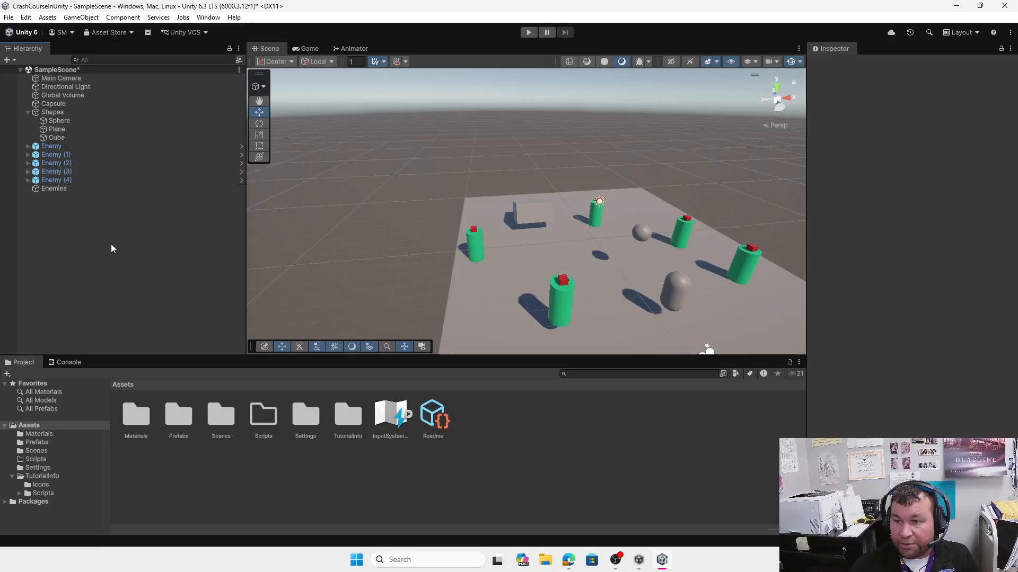
- Make Enemy through Enemy (4) children of the Enemies object
{"action": "left_click", "coordinate": [63, 146]}
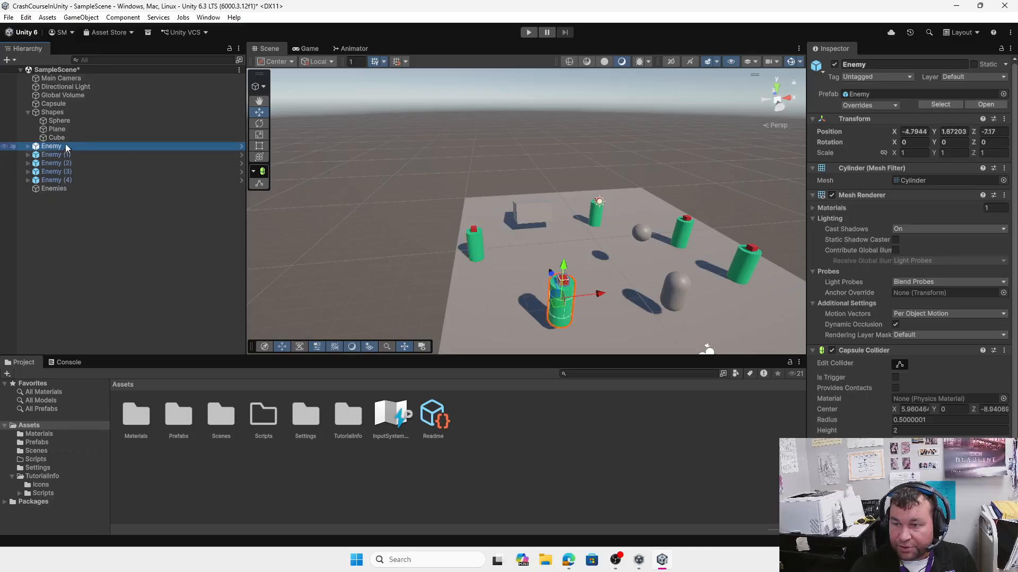
{"action": "left_click", "coordinate": [59, 181], "text": "shift"}
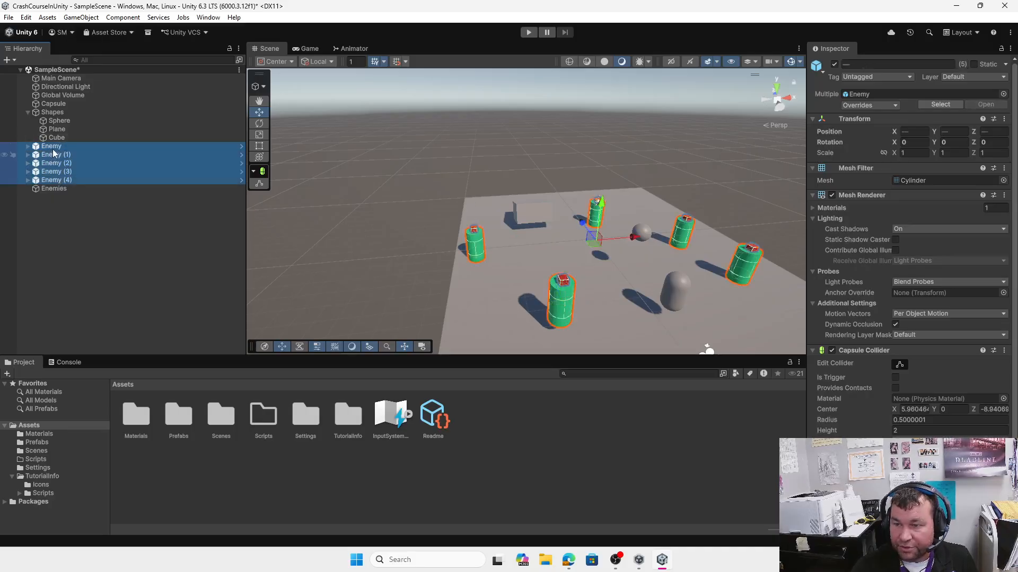
{"action": "left_click_drag", "start_coordinate": [55, 170], "coordinate": [56, 189]}
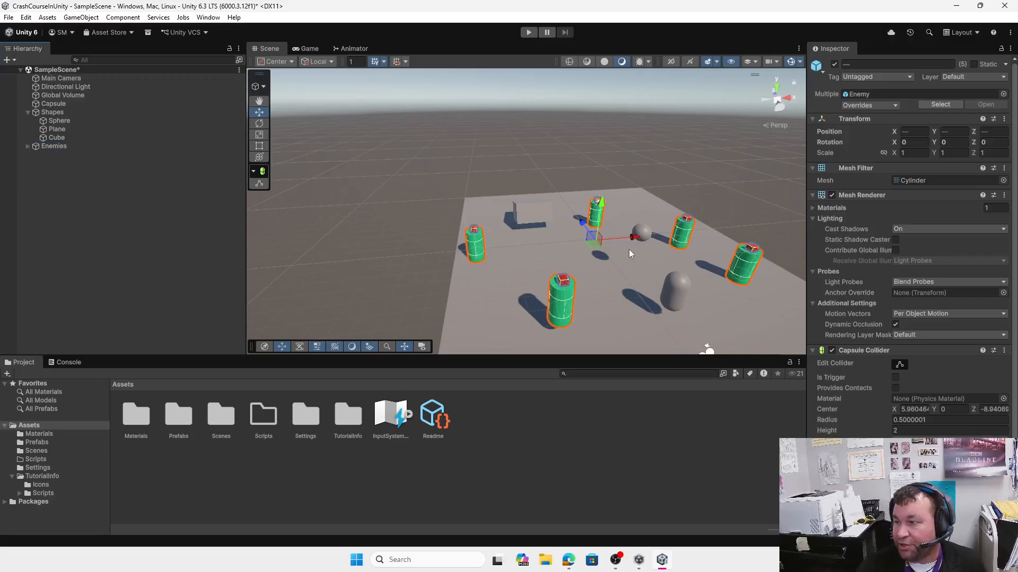
- Collapse the Shapes group and expand the Enemies group in the Hierarchy
{"action": "left_click", "coordinate": [31, 113]}
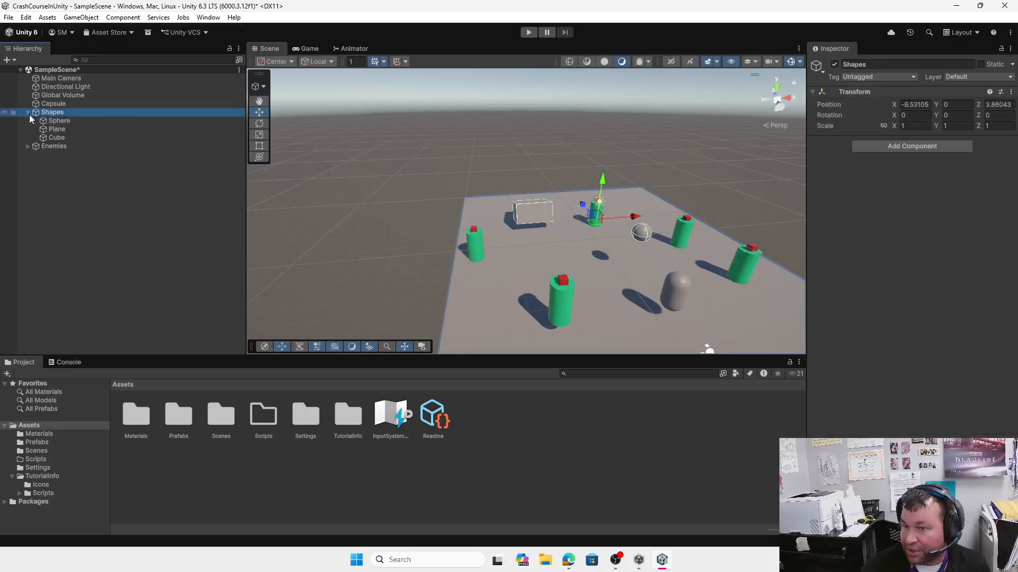
{"action": "left_click", "coordinate": [27, 112]}
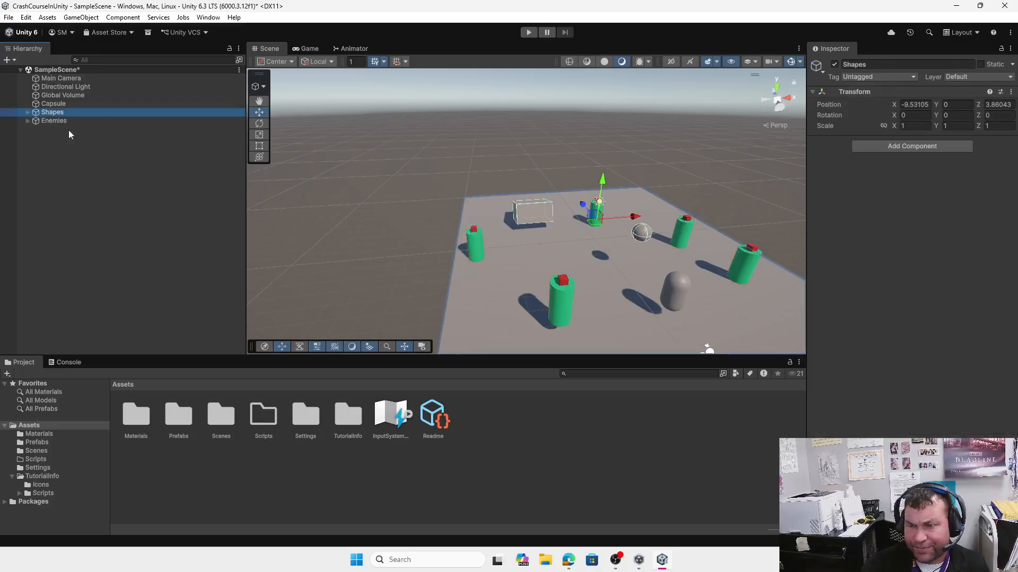
{"action": "left_click", "coordinate": [28, 121]}
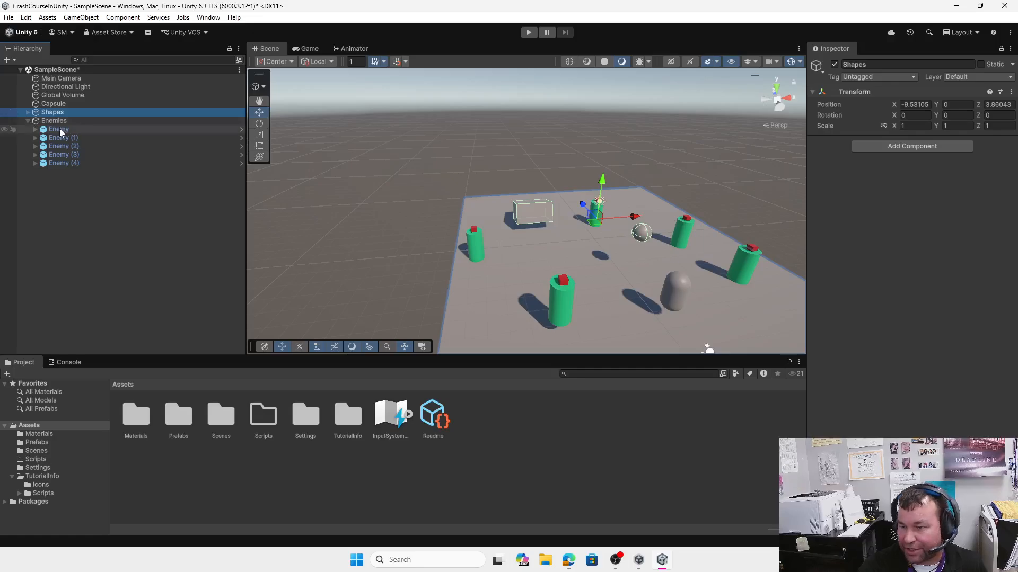
- Examine the Enemy prefab from the Prefabs folder on its own and compare it with the Enemy instance in the scene
{"action": "left_click", "coordinate": [62, 131]}
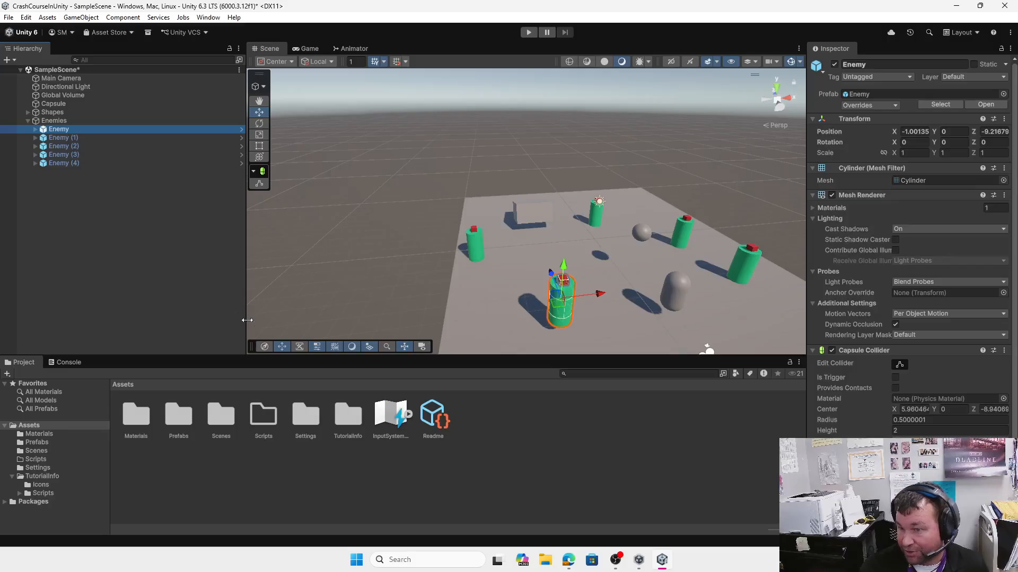
{"action": "left_click", "coordinate": [182, 424]}
{"action": "double_click", "coordinate": [182, 424]}
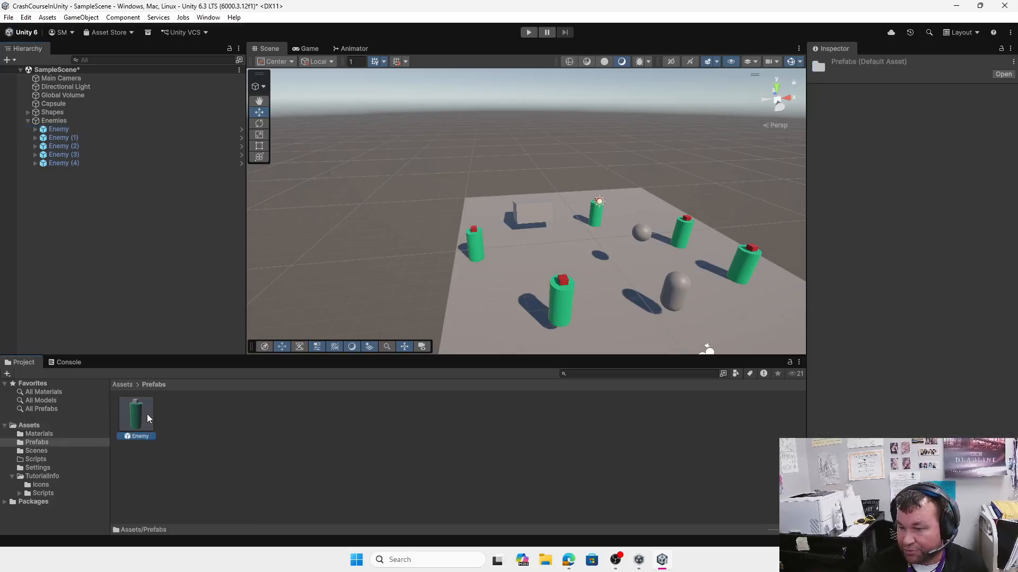
{"action": "double_click", "coordinate": [136, 415]}
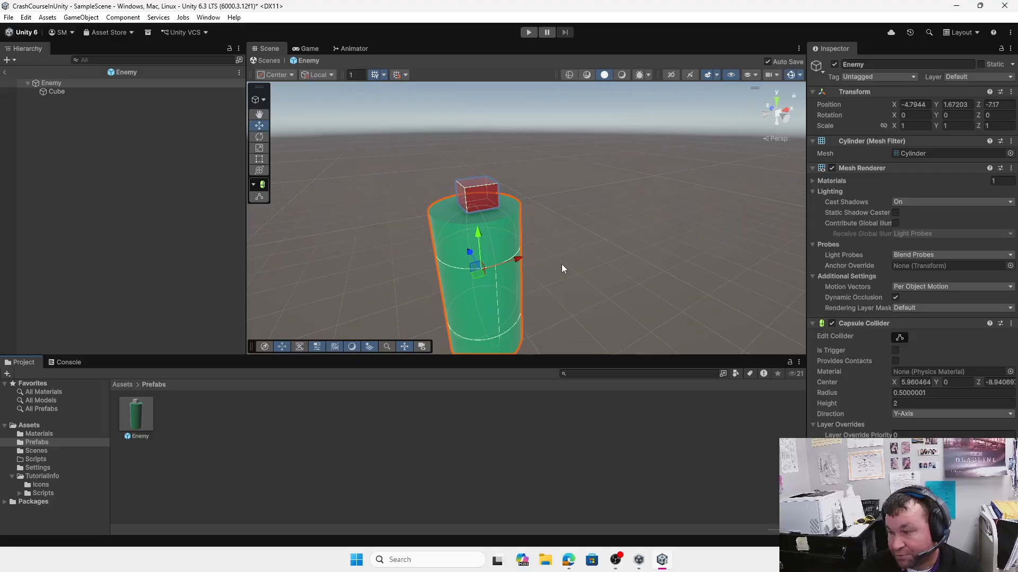
{"action": "scroll", "coordinate": [563, 265], "scroll_direction": "down", "scroll_amount": 2}
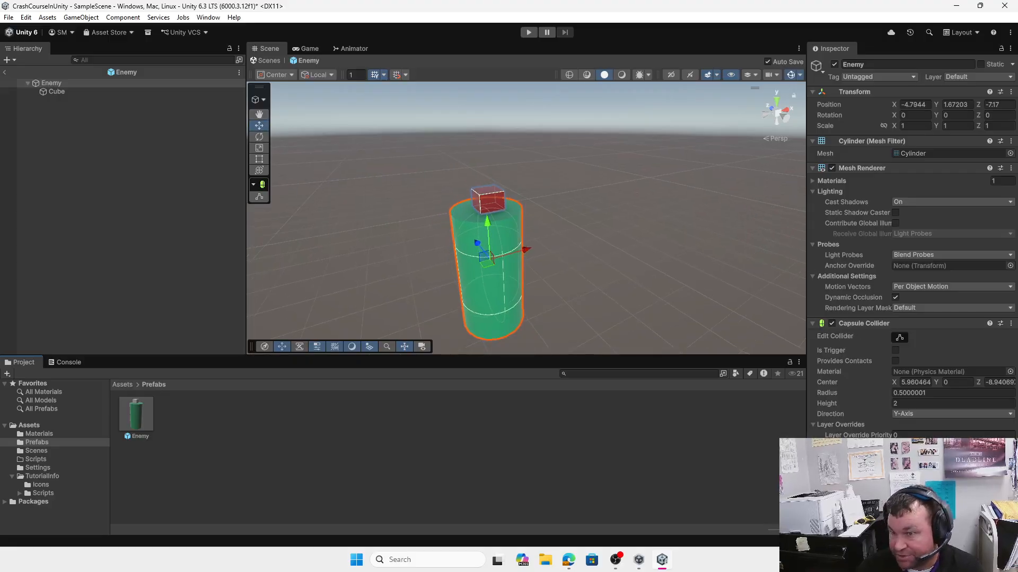
{"action": "left_click", "coordinate": [5, 73]}
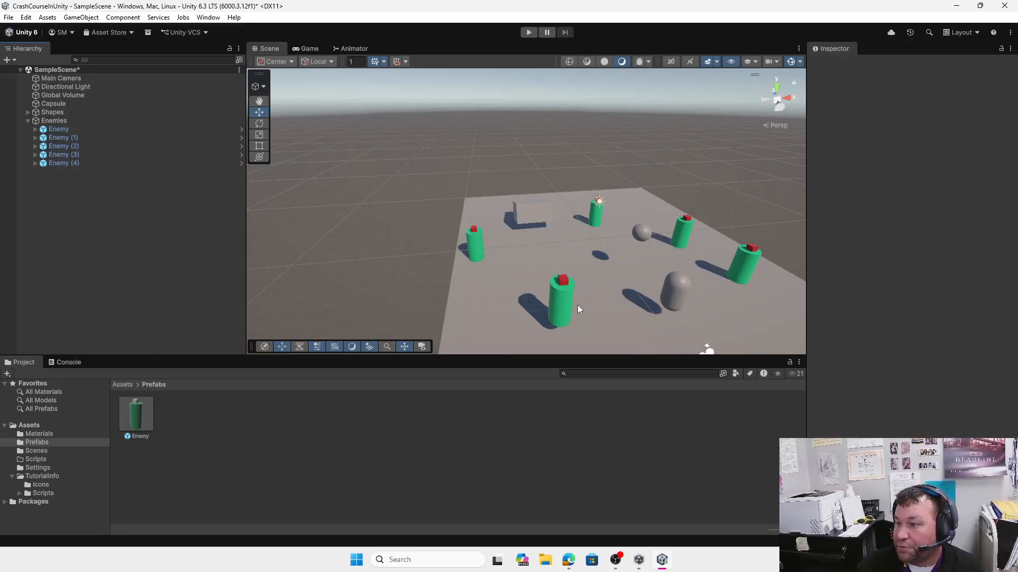
{"action": "left_click", "coordinate": [564, 298]}
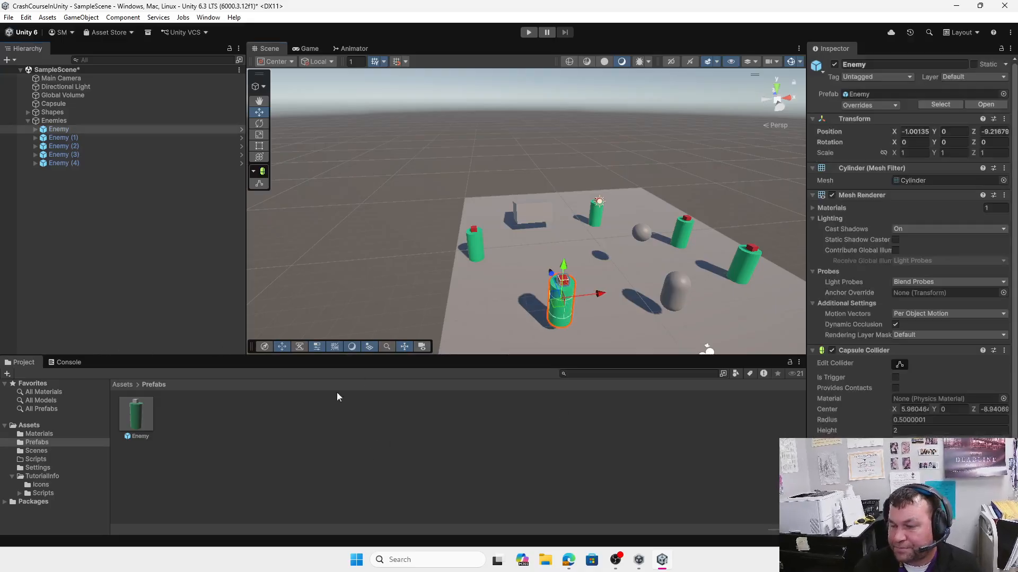
{"action": "left_click", "coordinate": [122, 385]}
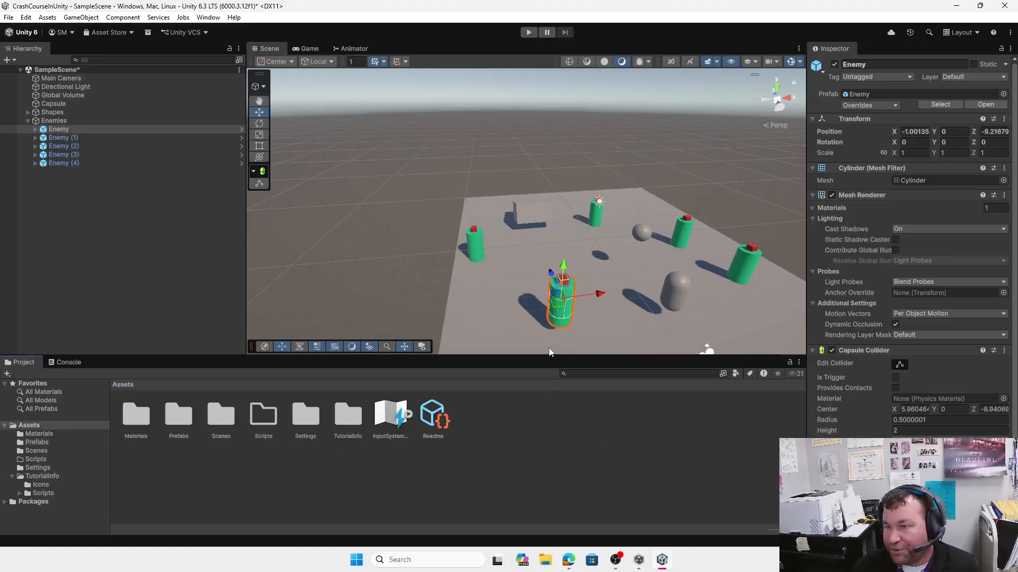
- Open the Package Manager and move its window higher over the Scene view
{"action": "left_click", "coordinate": [209, 18]}
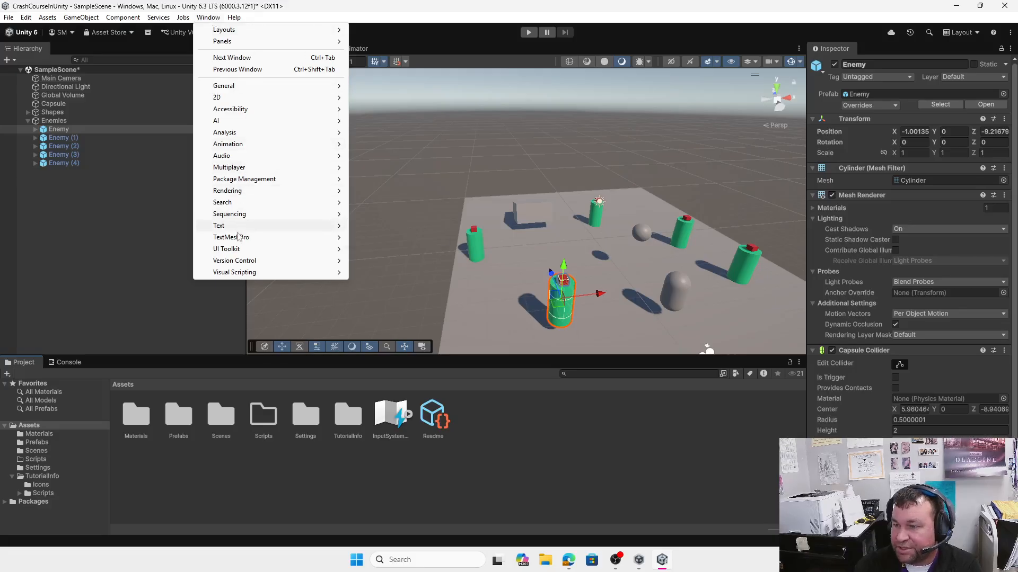
{"action": "mouse_move", "coordinate": [247, 182]}
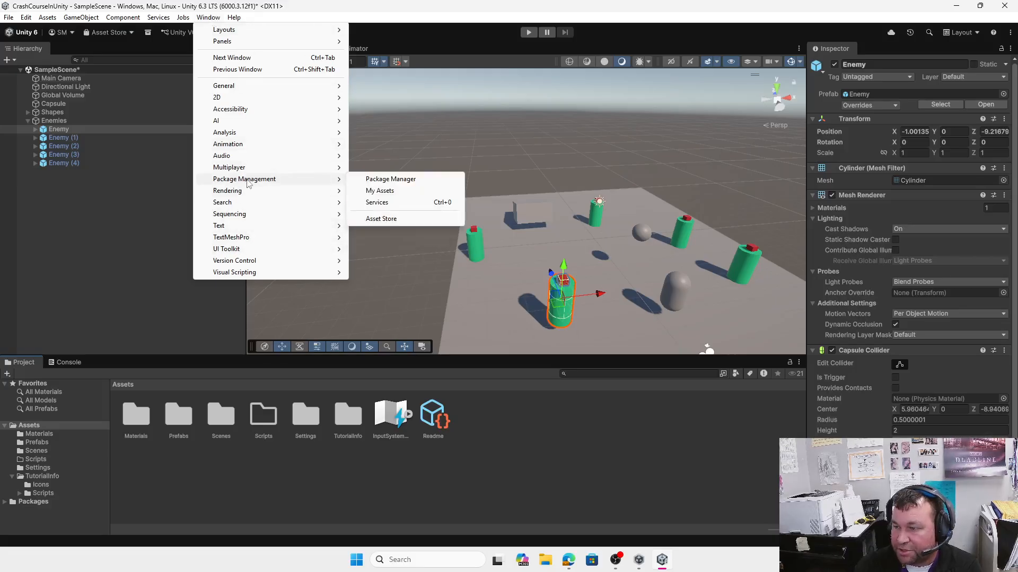
{"action": "left_click", "coordinate": [406, 183]}
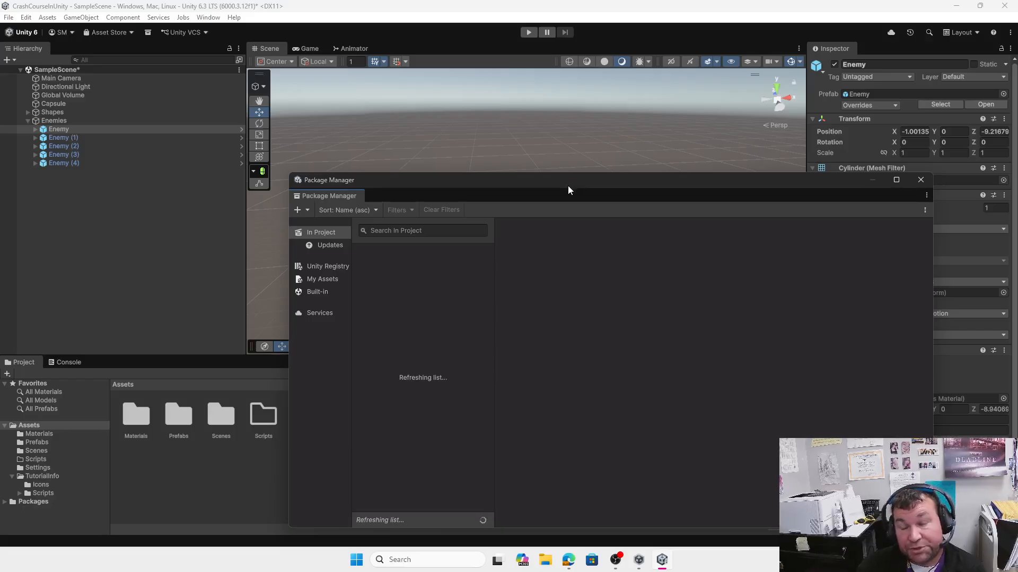
{"action": "left_click_drag", "start_coordinate": [566, 186], "coordinate": [519, 112]}
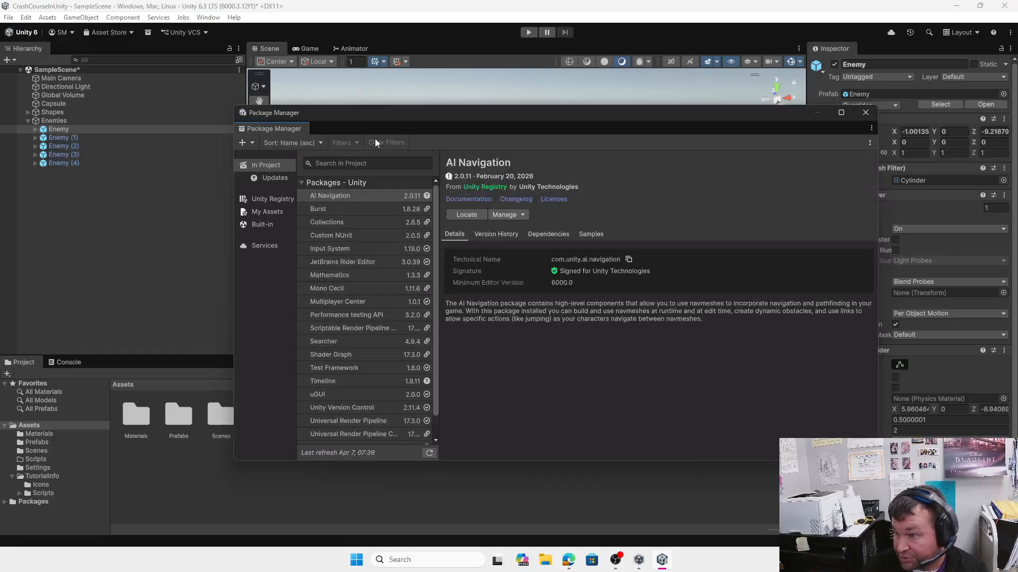
- Find the ProBuilder package in the Unity Registry and open its details
{"action": "left_click", "coordinate": [266, 199]}
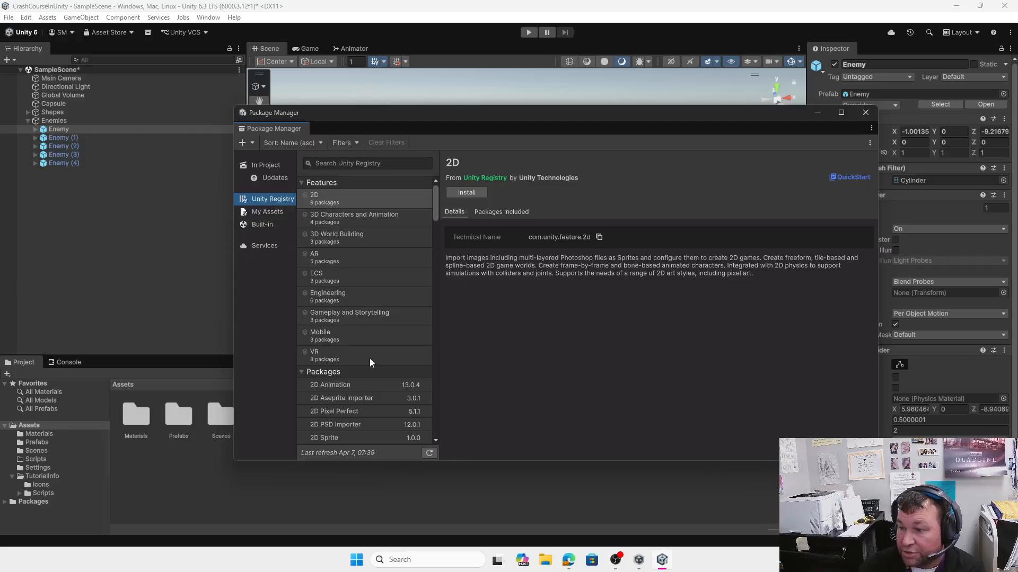
{"action": "scroll", "coordinate": [366, 352], "scroll_direction": "down", "scroll_amount": 15}
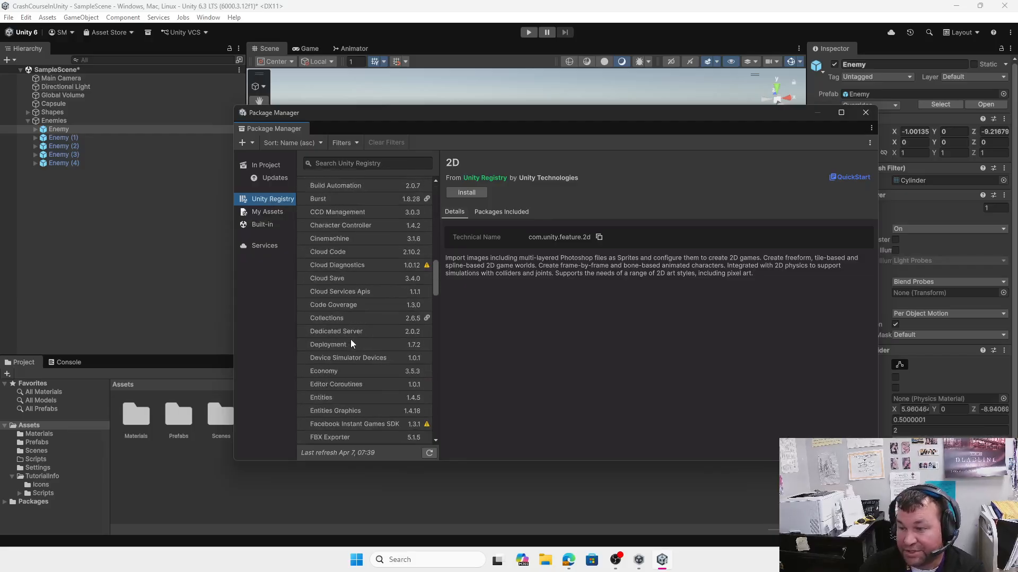
{"action": "scroll", "coordinate": [330, 377], "scroll_direction": "down", "scroll_amount": 10}
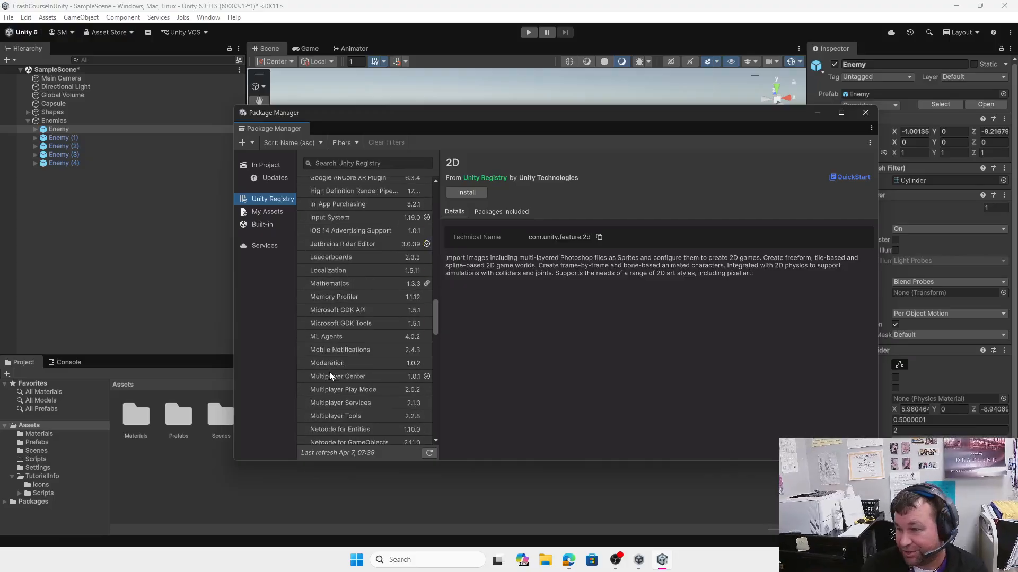
{"action": "scroll", "coordinate": [342, 359], "scroll_direction": "down", "scroll_amount": 10}
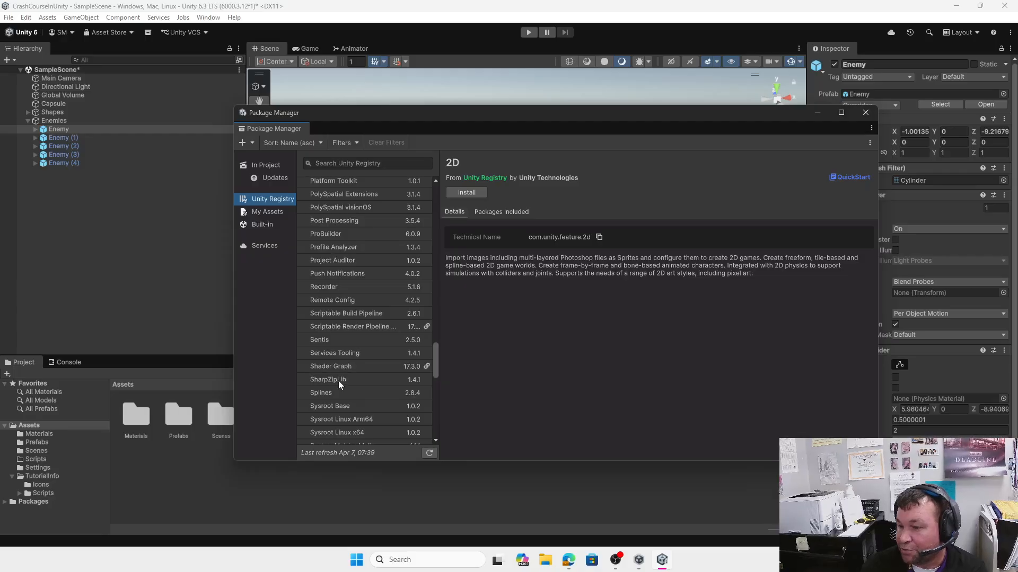
{"action": "left_click", "coordinate": [332, 233]}
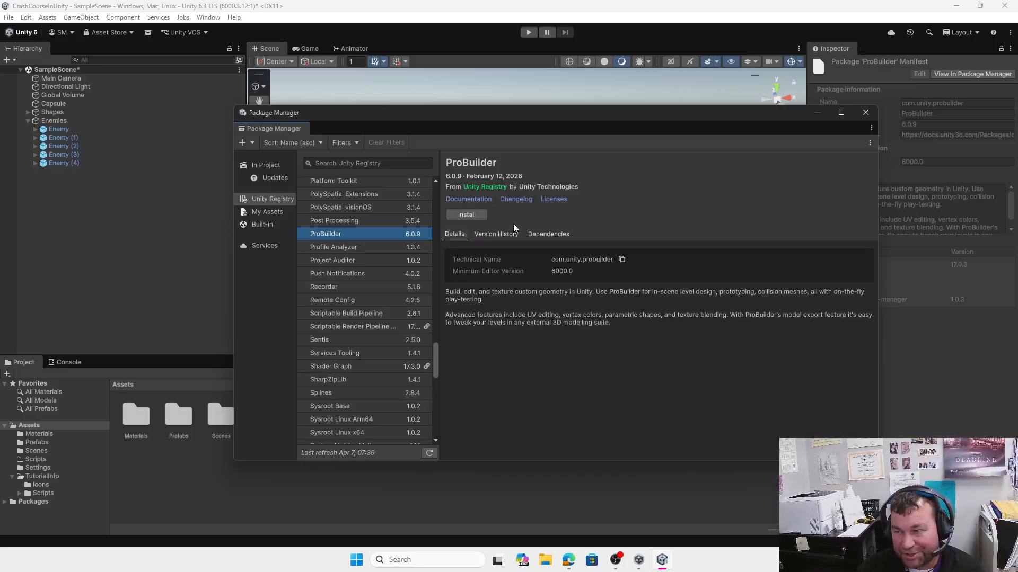
- View the Terrain Sample Asset Pack details among the owned assets and close the Package Manager
{"action": "left_click", "coordinate": [271, 212]}
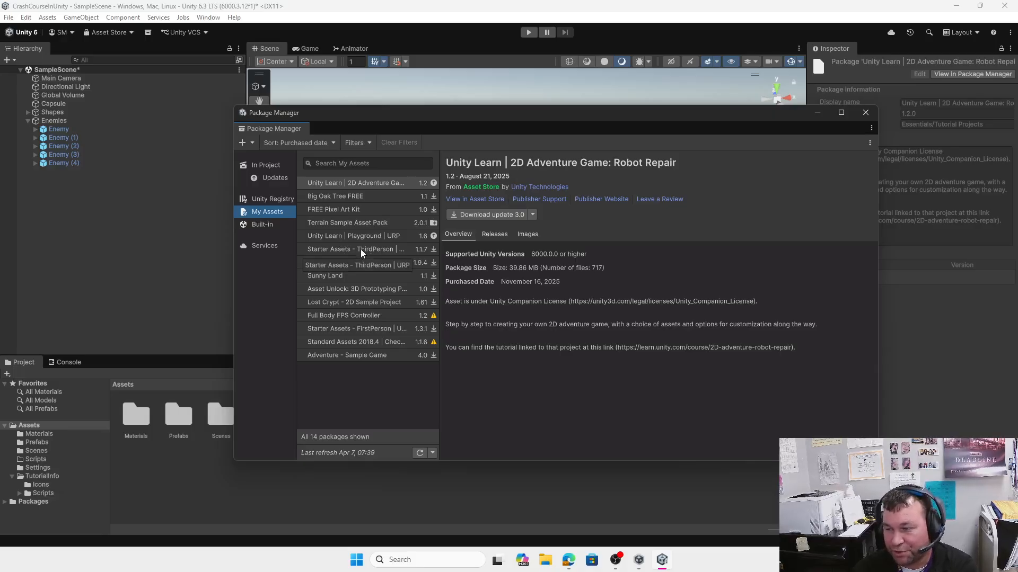
{"action": "left_click", "coordinate": [365, 222]}
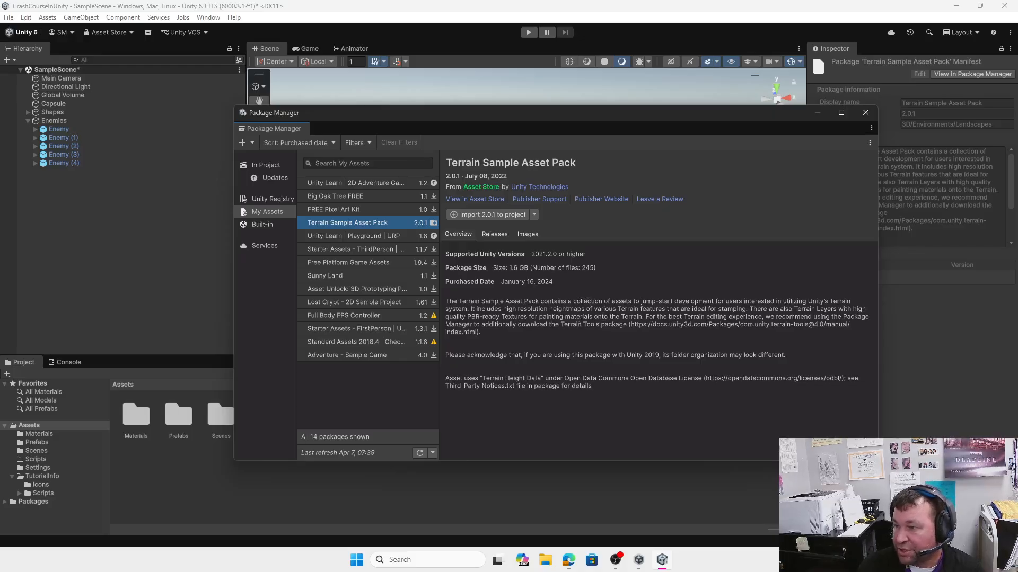
{"action": "left_click", "coordinate": [866, 113]}
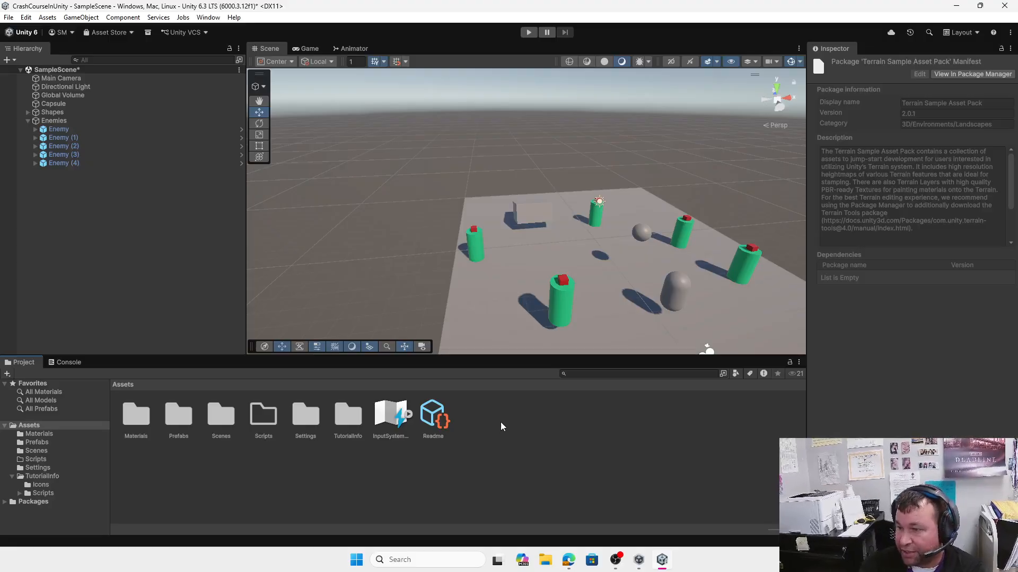
- Review the options for importing a new asset or a custom package into the Assets folder
{"action": "left_click", "coordinate": [47, 18]}
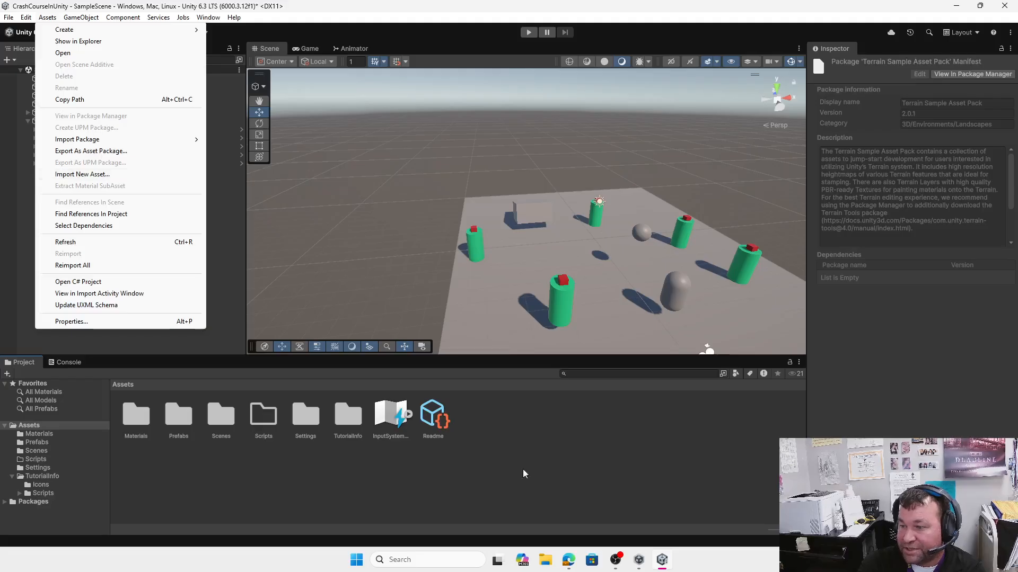
{"action": "left_click", "coordinate": [532, 448]}
{"action": "right_click", "coordinate": [501, 443]}
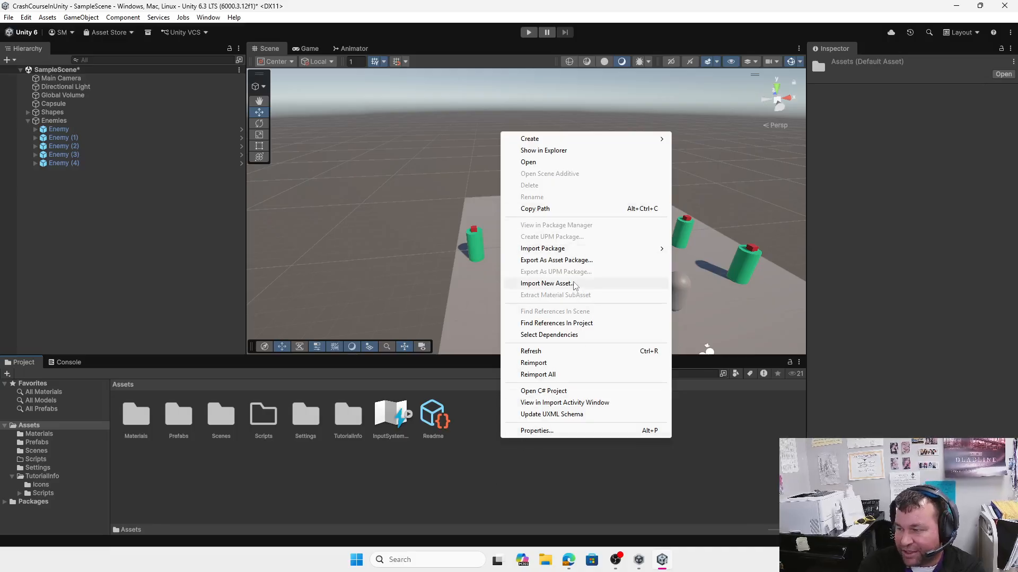
{"action": "left_click", "coordinate": [461, 481]}
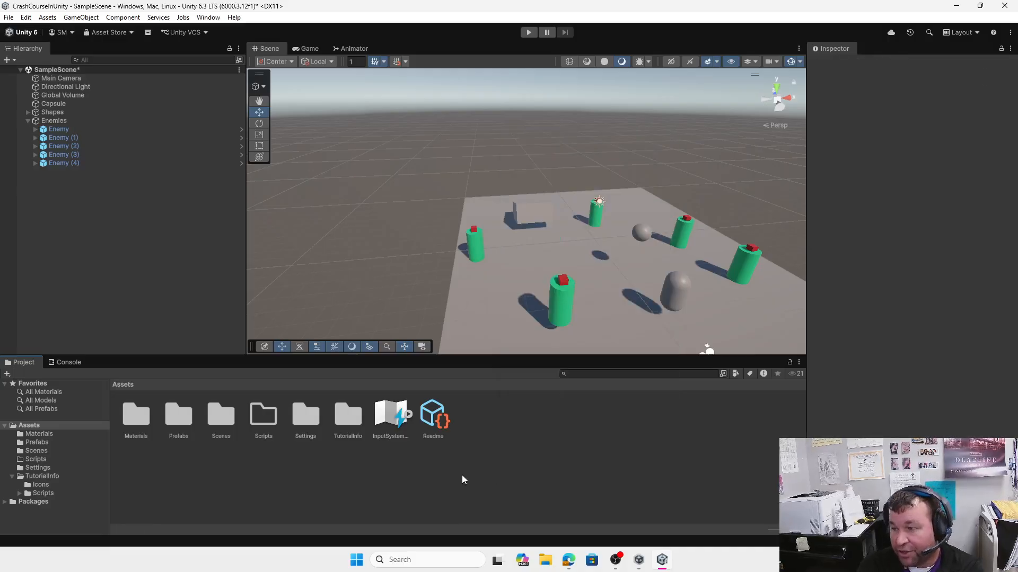
{"action": "right_click", "coordinate": [492, 459]}
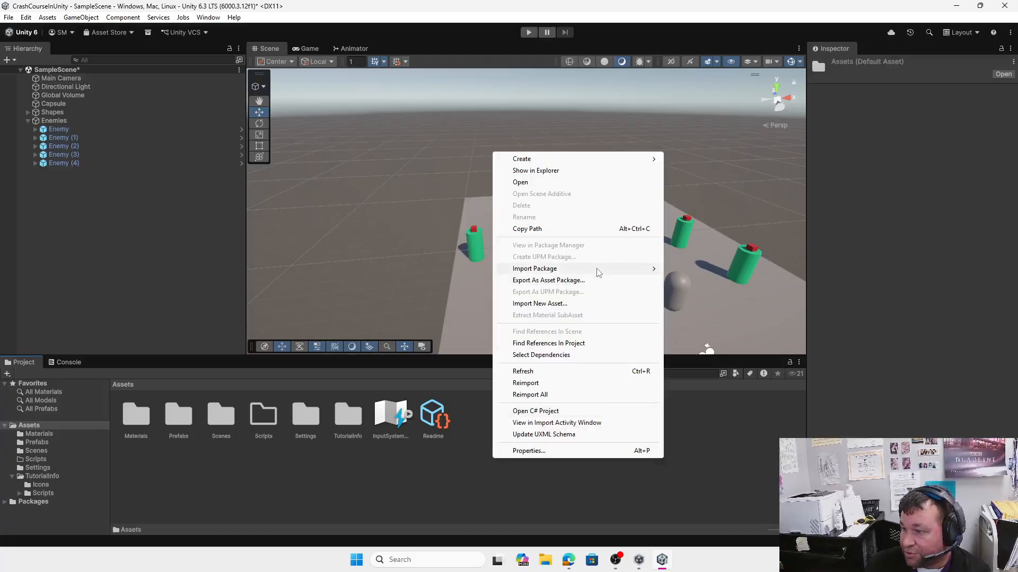
{"action": "mouse_move", "coordinate": [597, 271]}
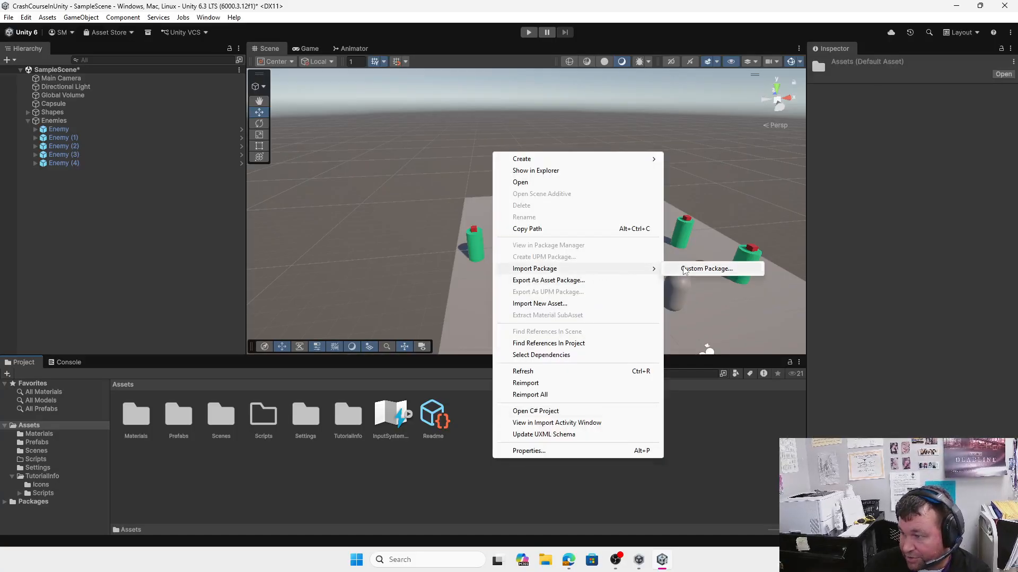
{"action": "left_click", "coordinate": [464, 465]}
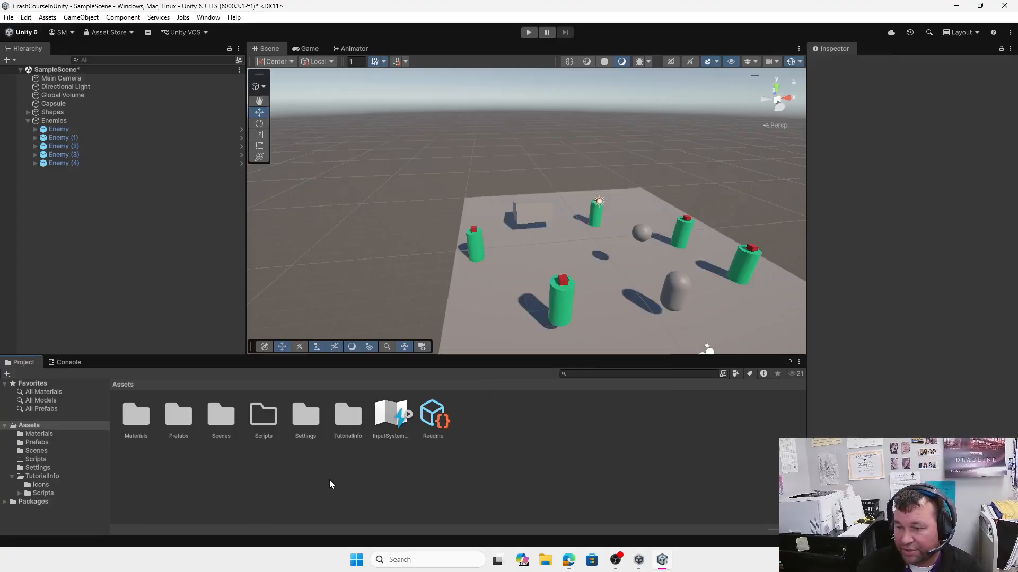
- Create a new scene named Level2 in the Scenes folder
{"action": "double_click", "coordinate": [222, 411]}
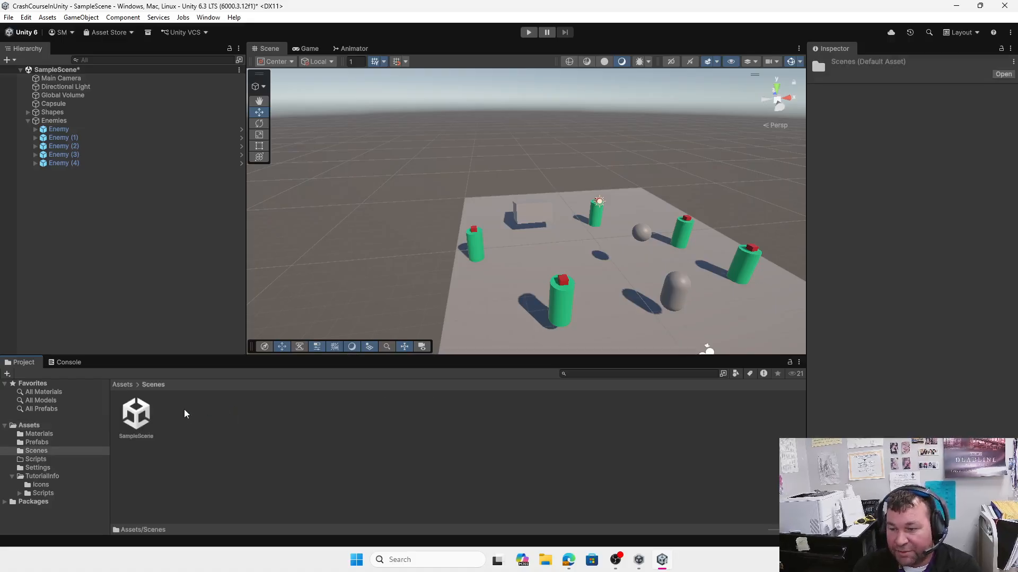
{"action": "right_click", "coordinate": [196, 424]}
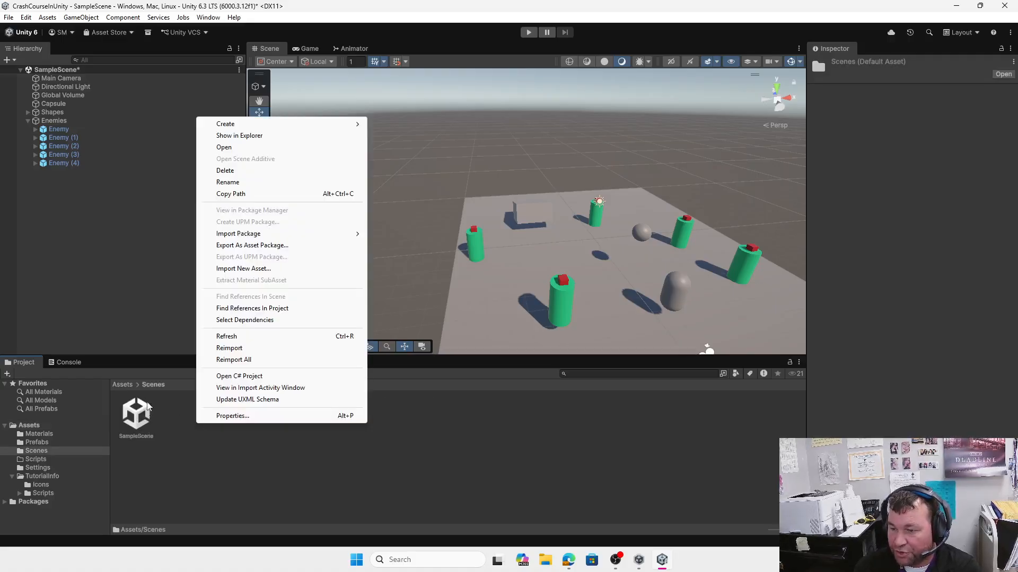
{"action": "mouse_move", "coordinate": [282, 127]}
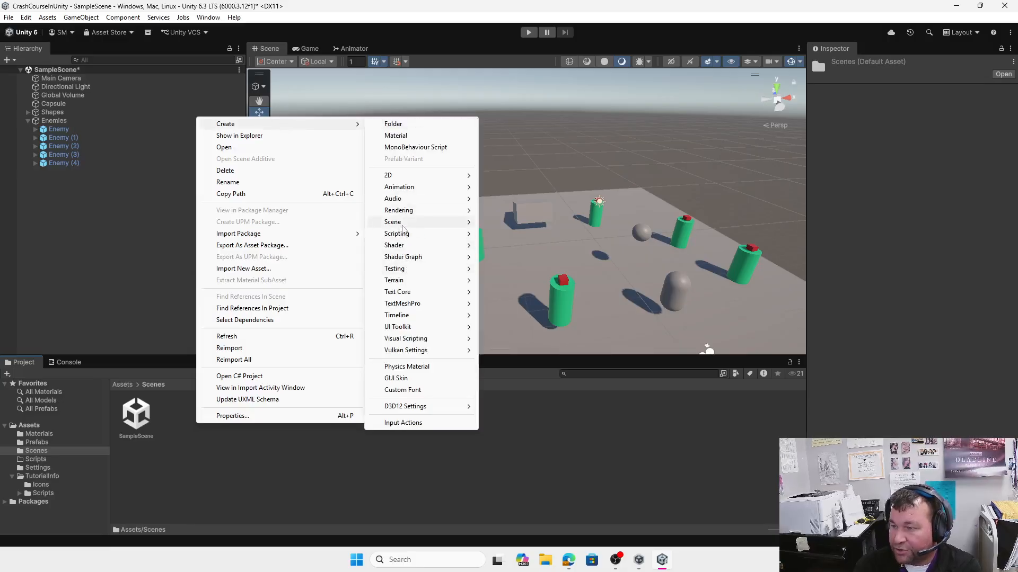
{"action": "mouse_move", "coordinate": [395, 222]}
{"action": "left_click", "coordinate": [500, 221]}
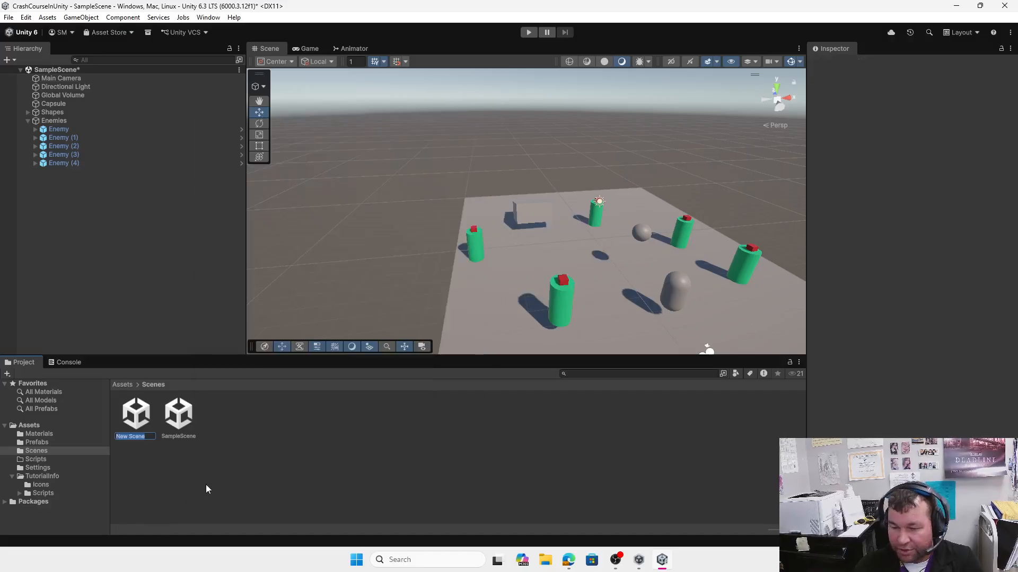
{"action": "type", "text": "Le"}
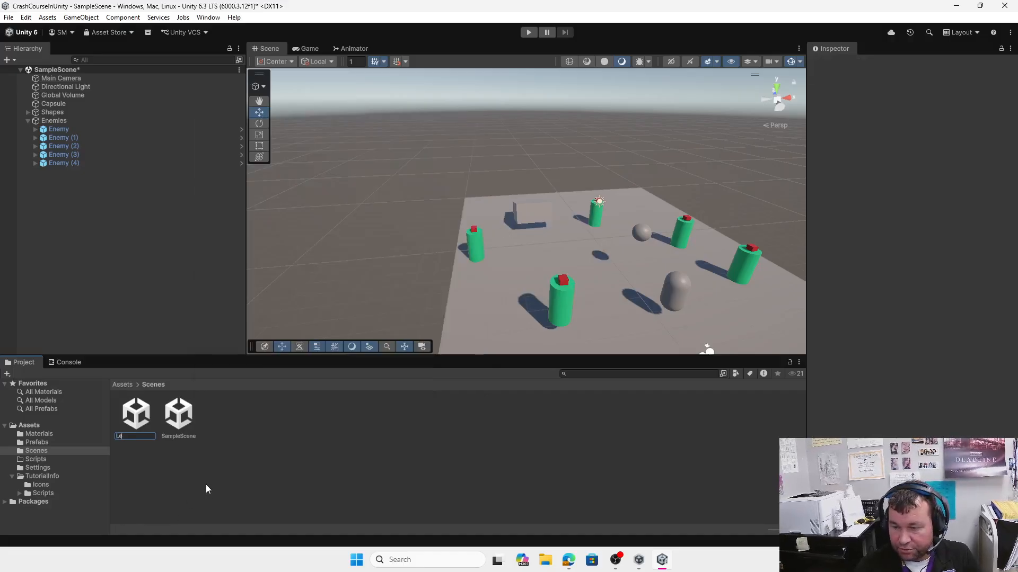
{"action": "type", "text": "vel2"}
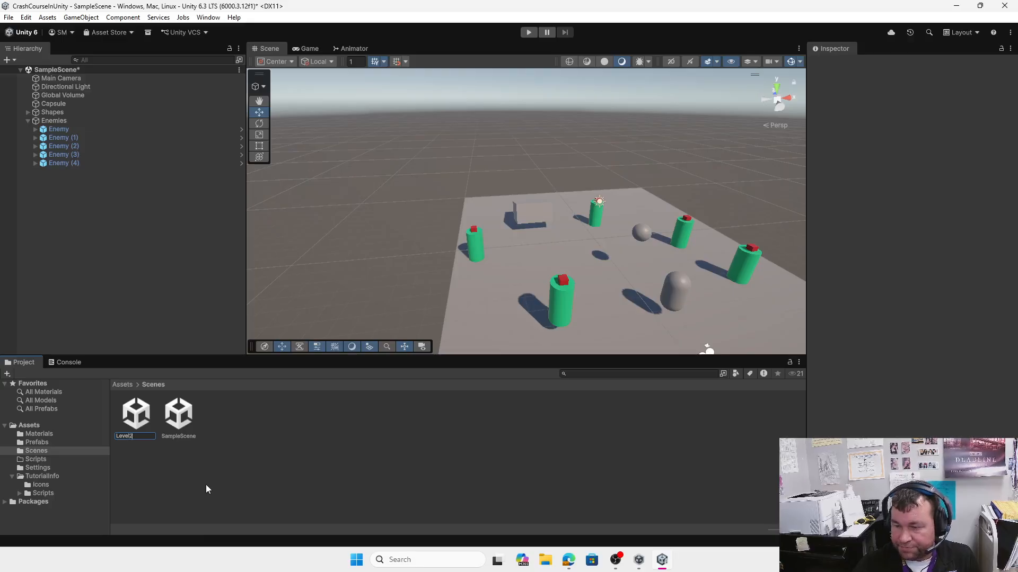
{"action": "key", "text": "Return"}
- Open the Level2 scene, saving the changes made to SampleScene
{"action": "double_click", "coordinate": [142, 419]}
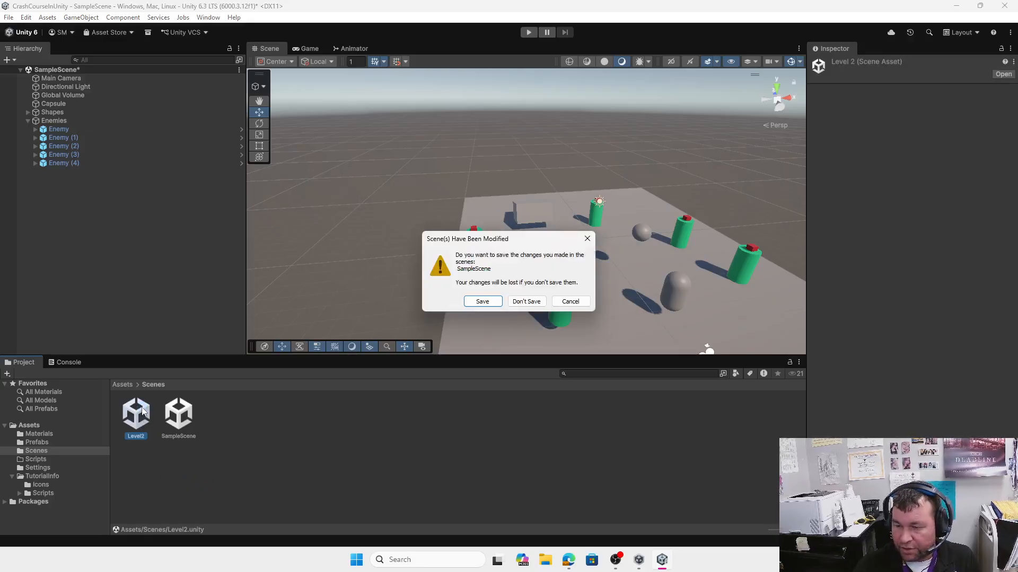
{"action": "left_click", "coordinate": [483, 301]}
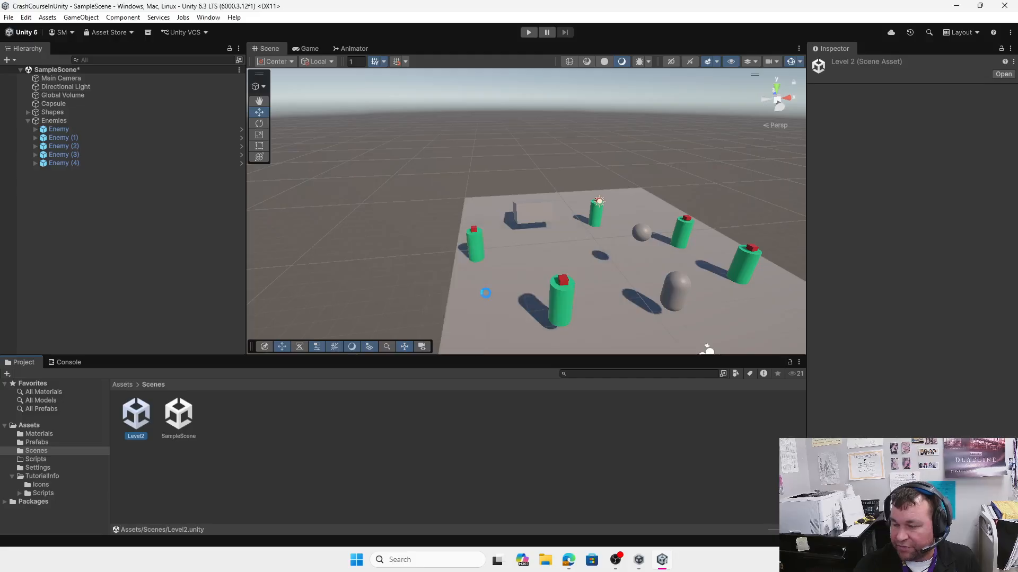
{"action": "scroll", "coordinate": [550, 243], "scroll_direction": "down", "scroll_amount": 2}
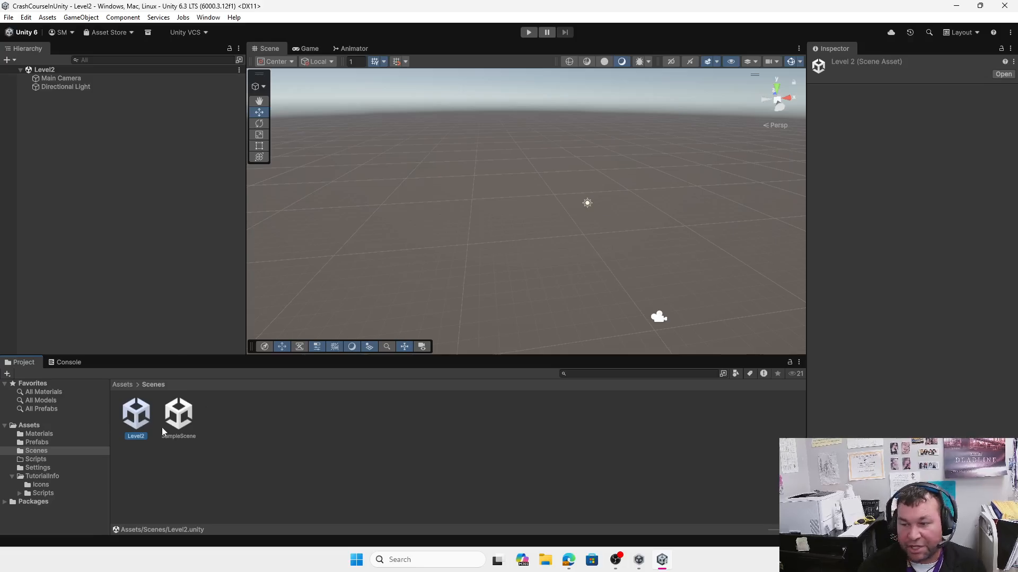
- Switch back and forth between SampleScene and Level2 to compare them, ending in Level2
{"action": "double_click", "coordinate": [179, 419]}
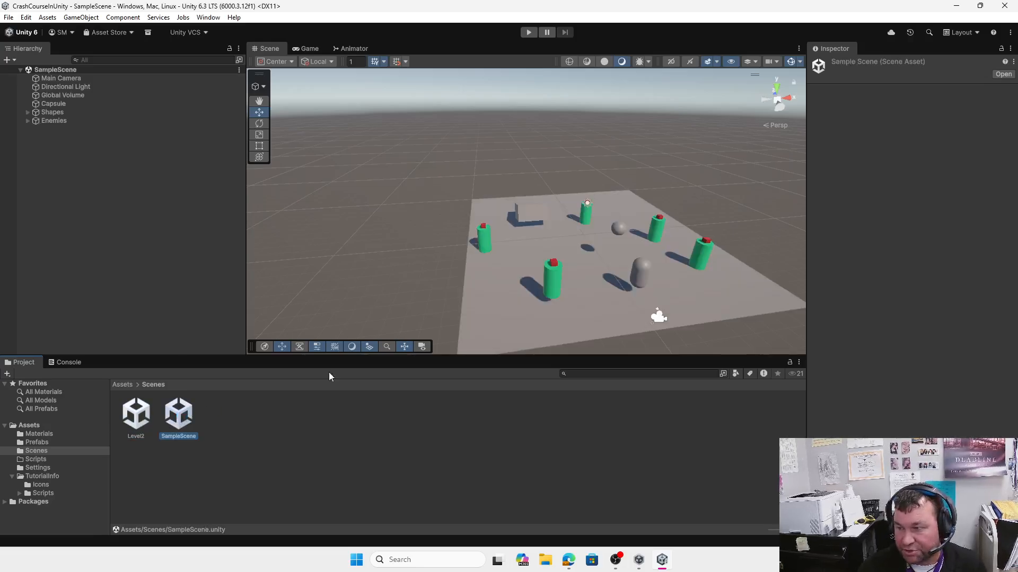
{"action": "double_click", "coordinate": [137, 413]}
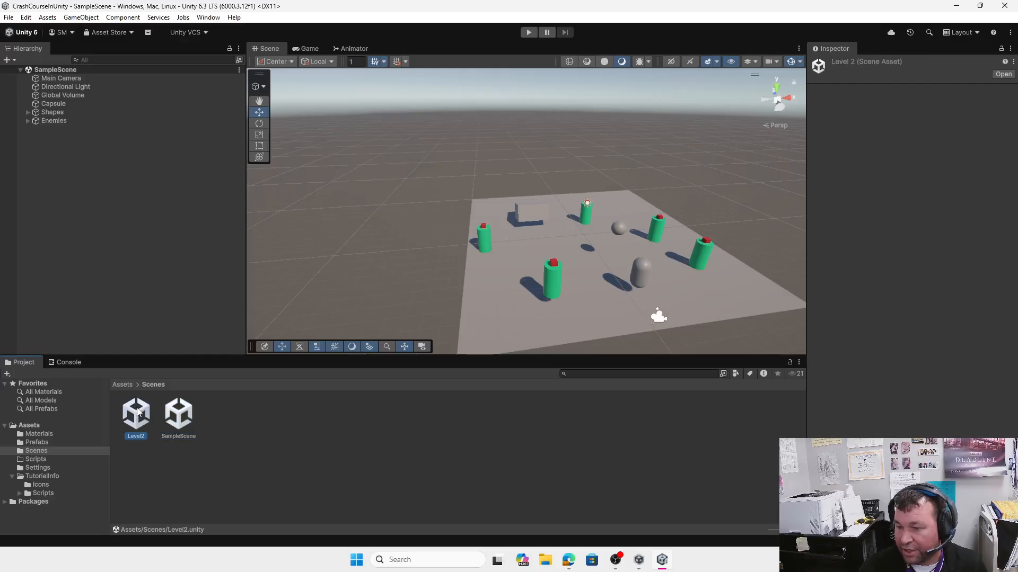
{"action": "double_click", "coordinate": [178, 417]}
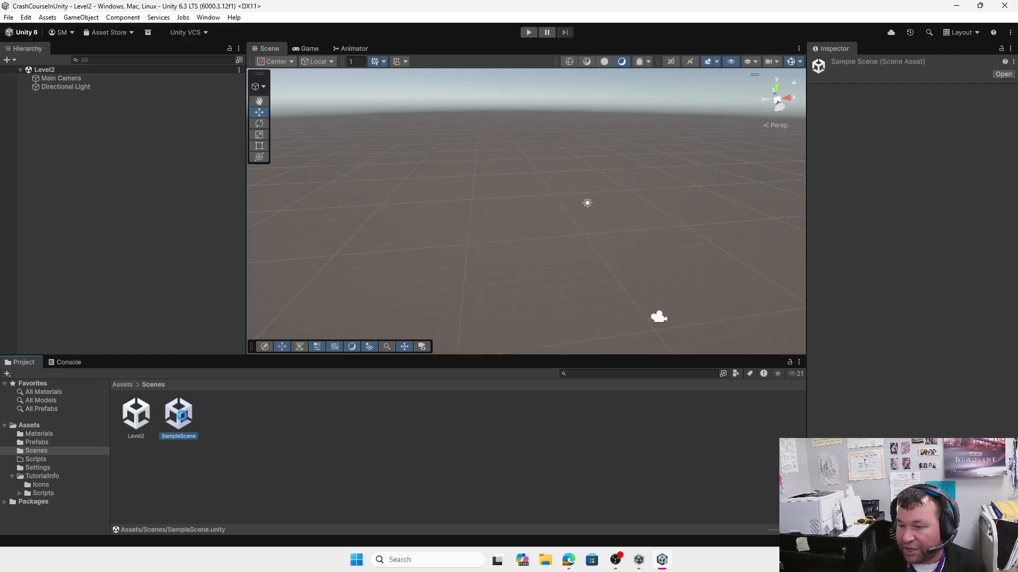
{"action": "double_click", "coordinate": [136, 416]}
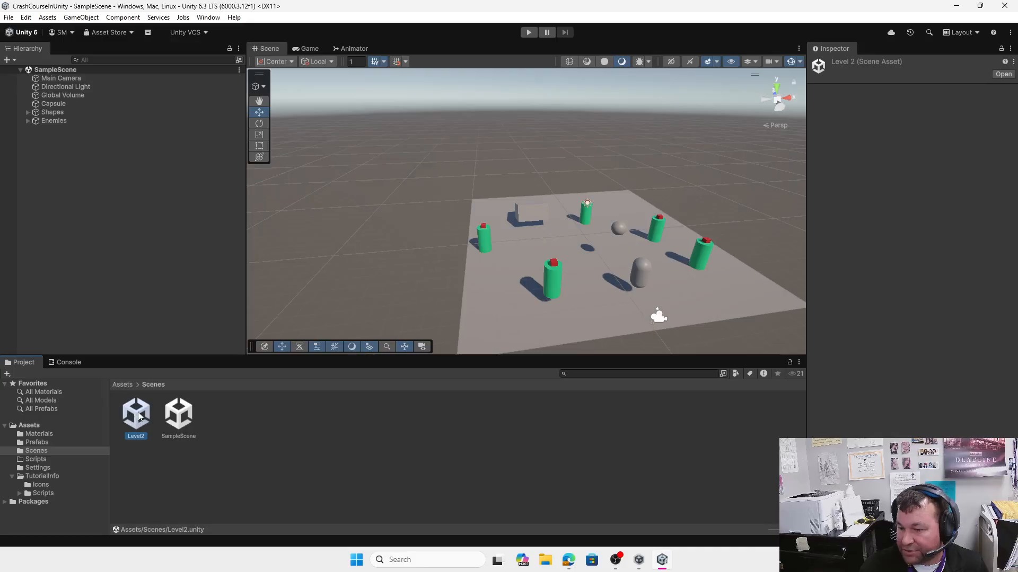
- Place an instance of the Enemy prefab from the Prefabs folder near the middle of the Level2 scene
{"action": "left_click", "coordinate": [123, 385]}
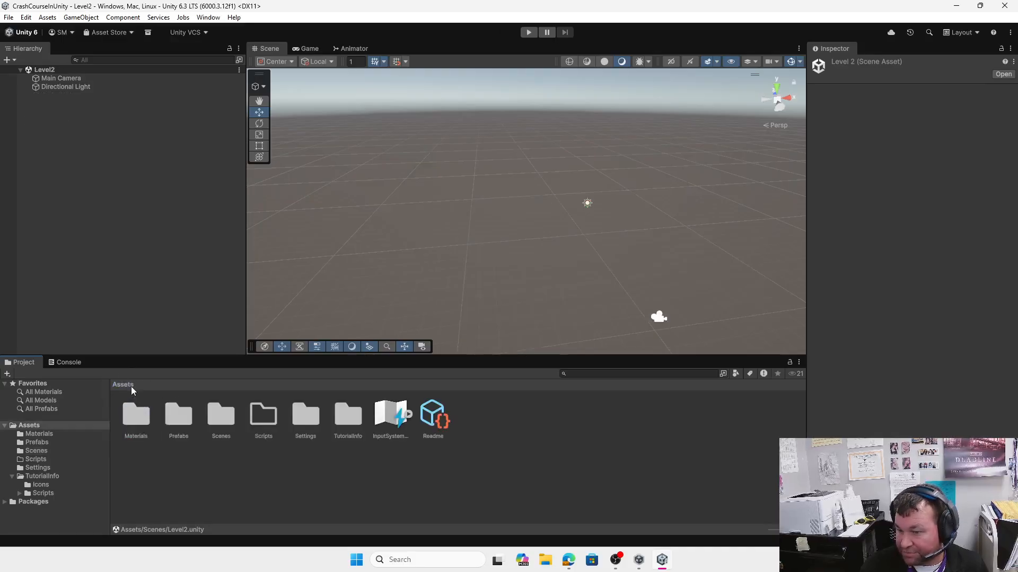
{"action": "double_click", "coordinate": [179, 416]}
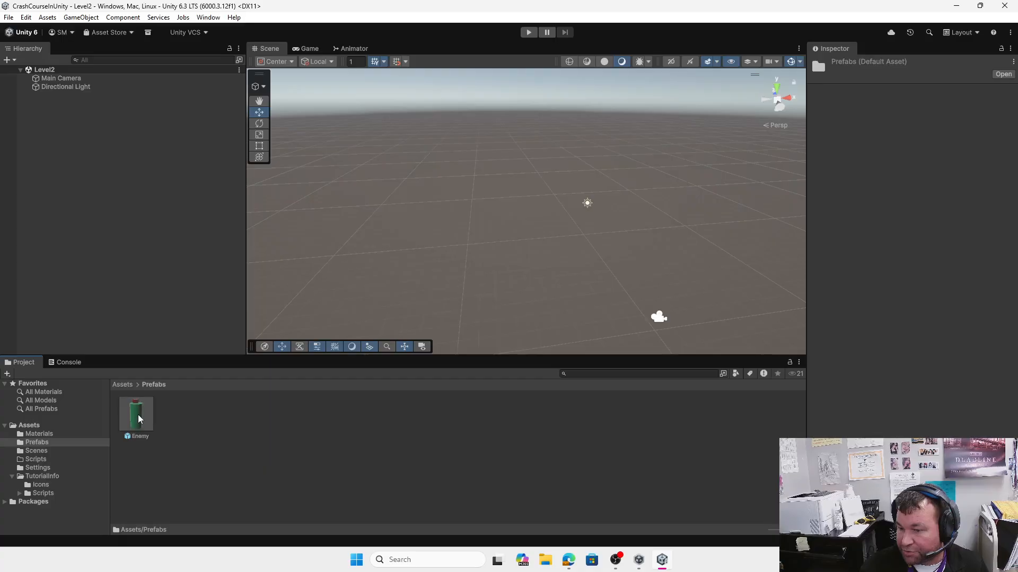
{"action": "left_click_drag", "start_coordinate": [136, 416], "coordinate": [521, 243]}
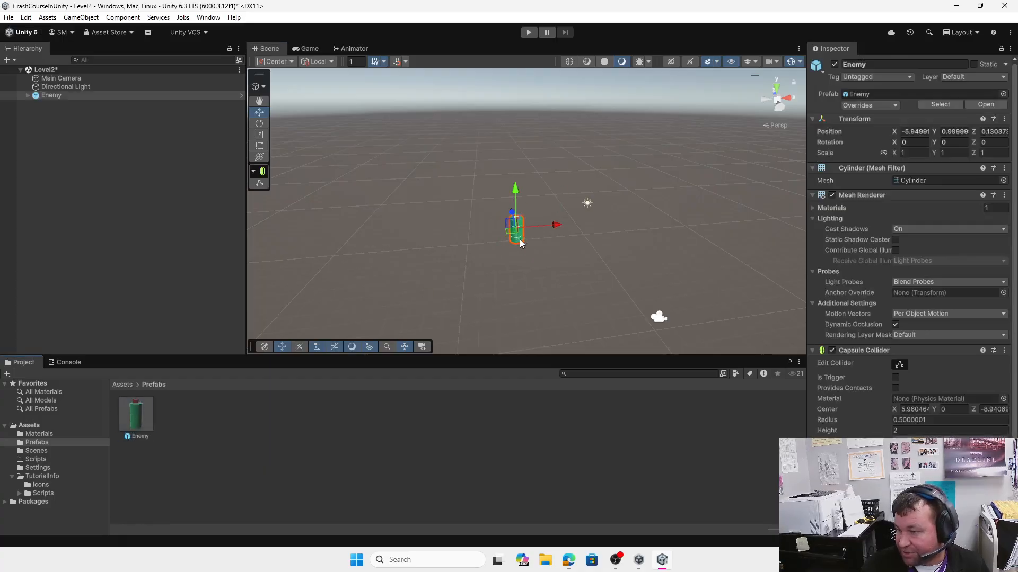